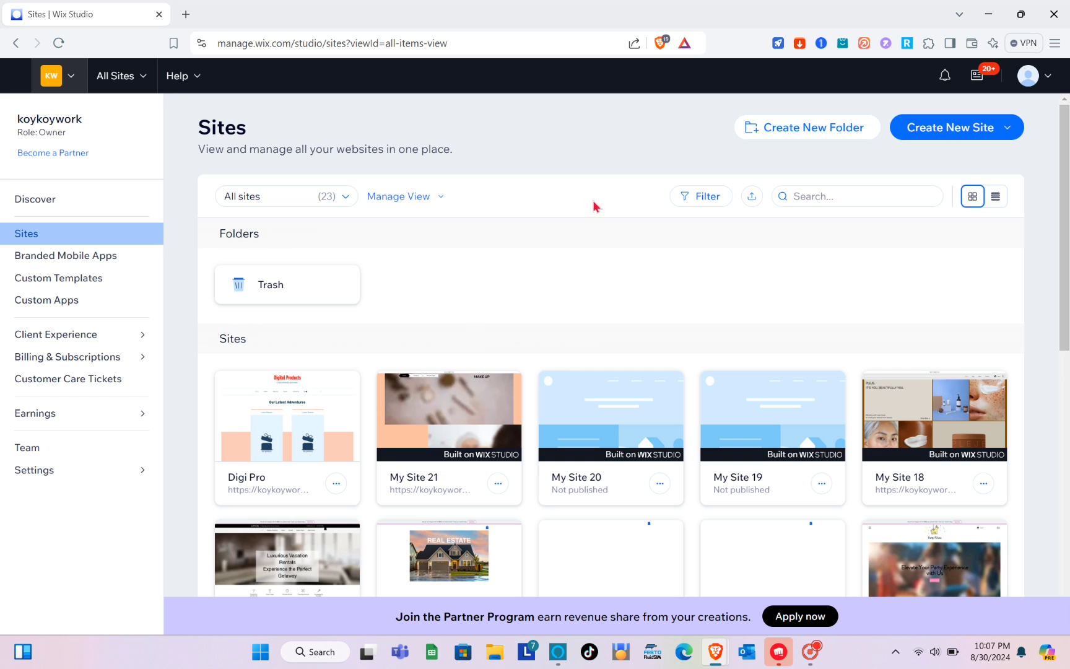
Search the web for Wix Studio and open its home page at wix.com/studio.
left_click(241, 46)
type("wix")
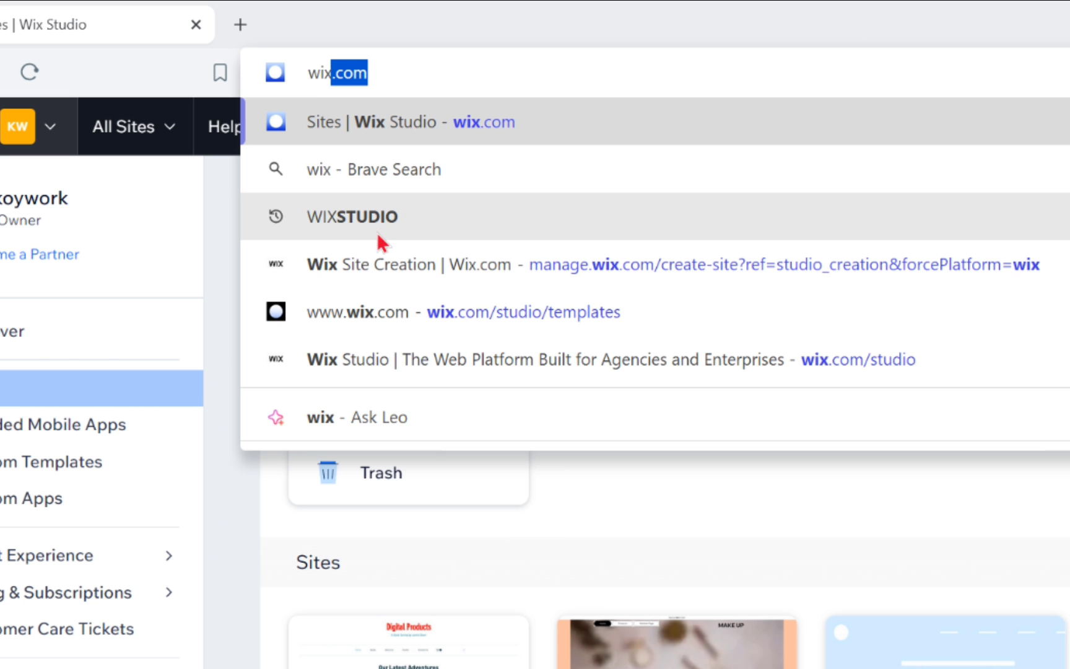
left_click(379, 232)
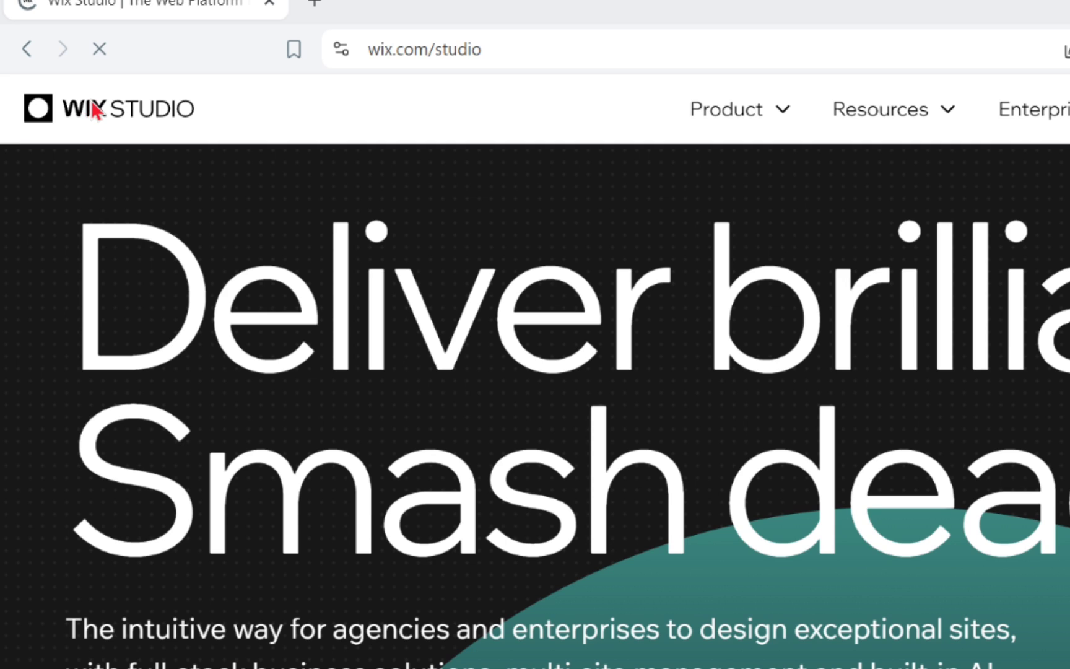
left_click(93, 111)
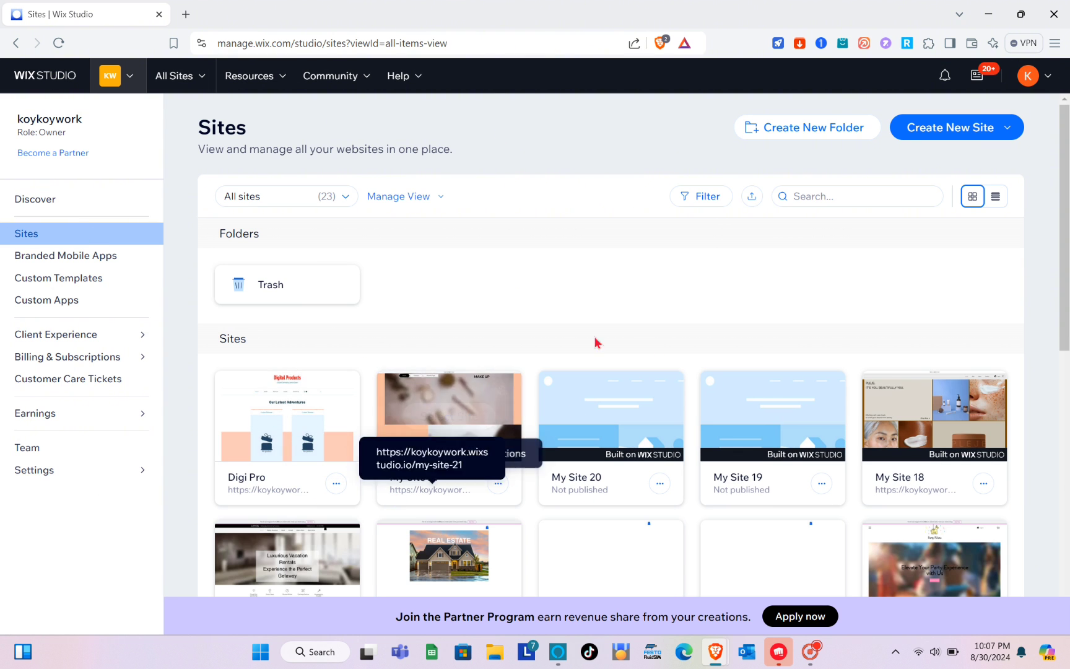
Look through the existing sites on the Sites dashboard and check the account menu.
mouse_move(441, 467)
scroll(441, 471, "down", 8)
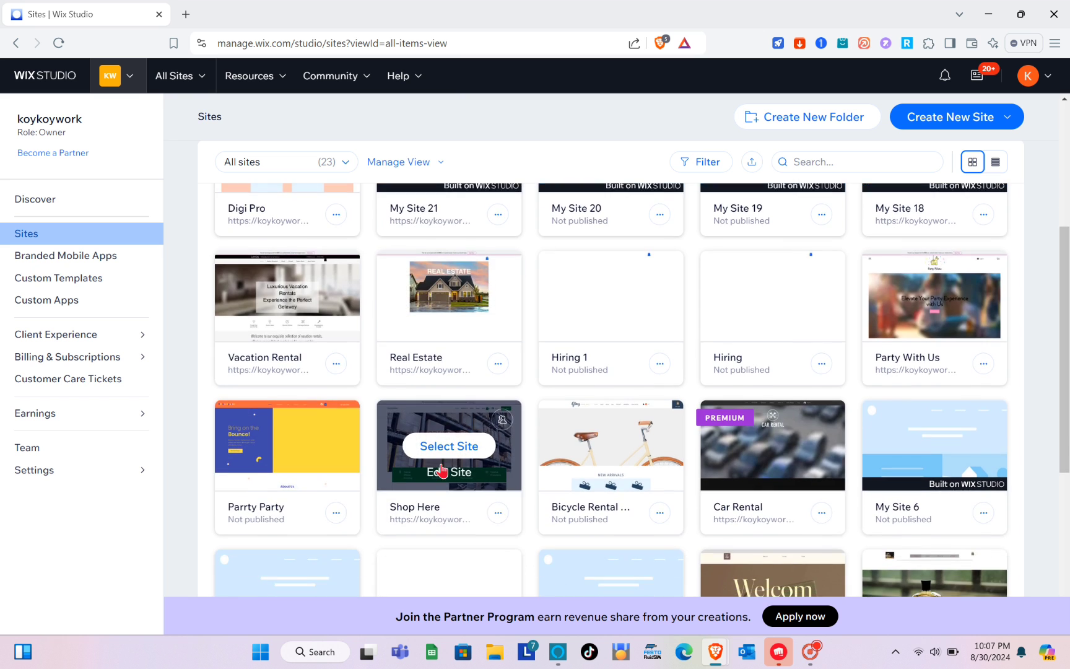
scroll(441, 470, "up", 10)
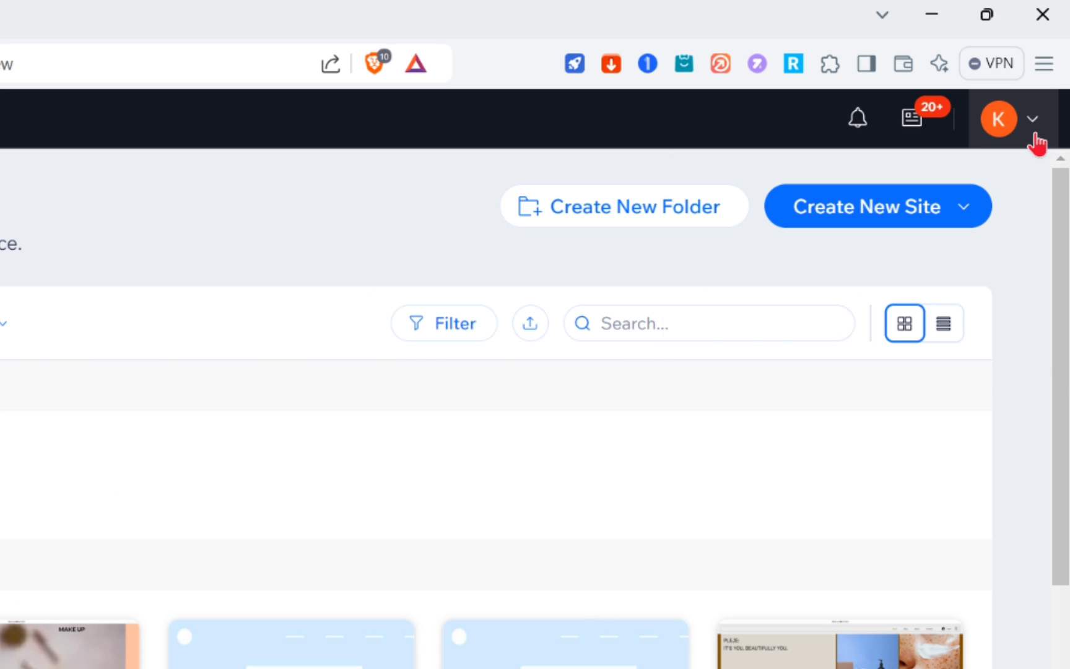
left_click(1033, 133)
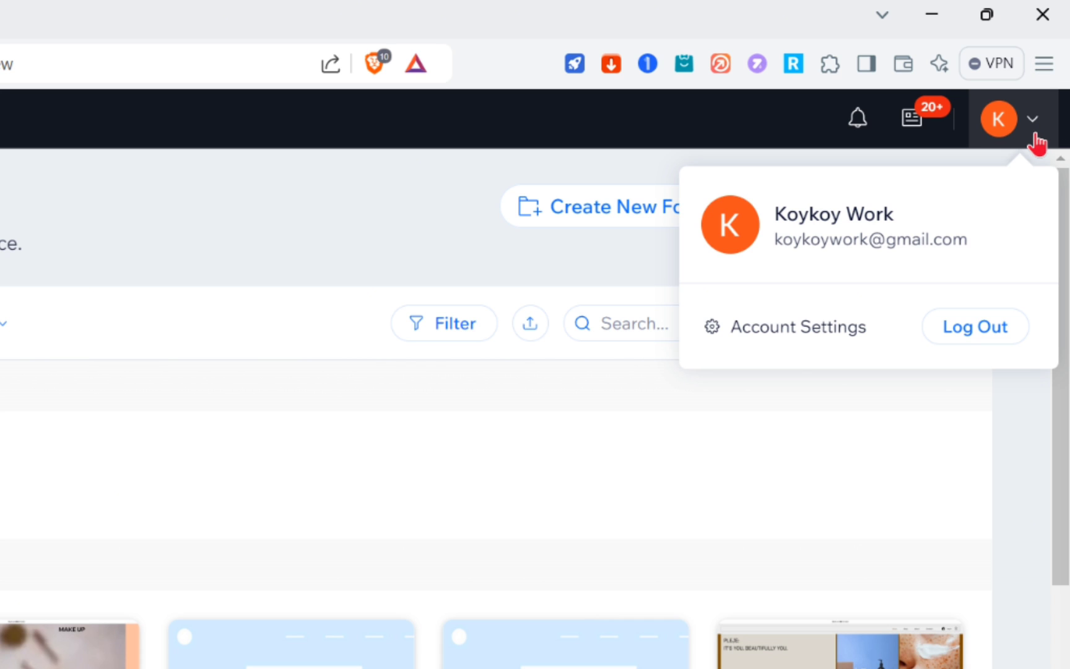
left_click(1033, 134)
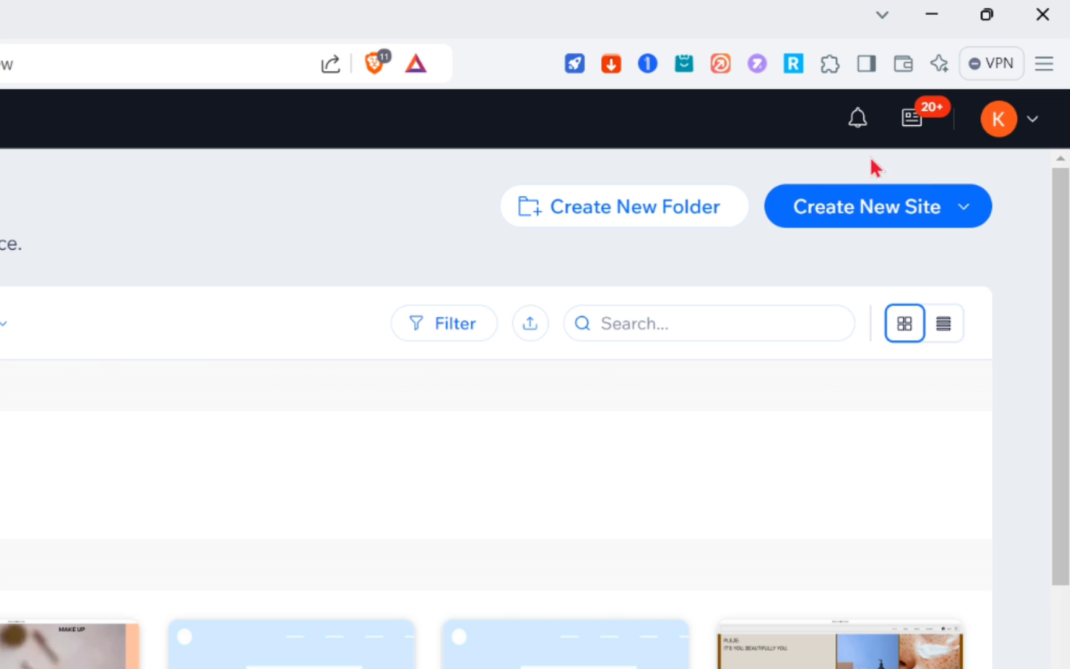
Start creating a new site from a Studio Template and look over the responsive templates gallery.
left_click(894, 216)
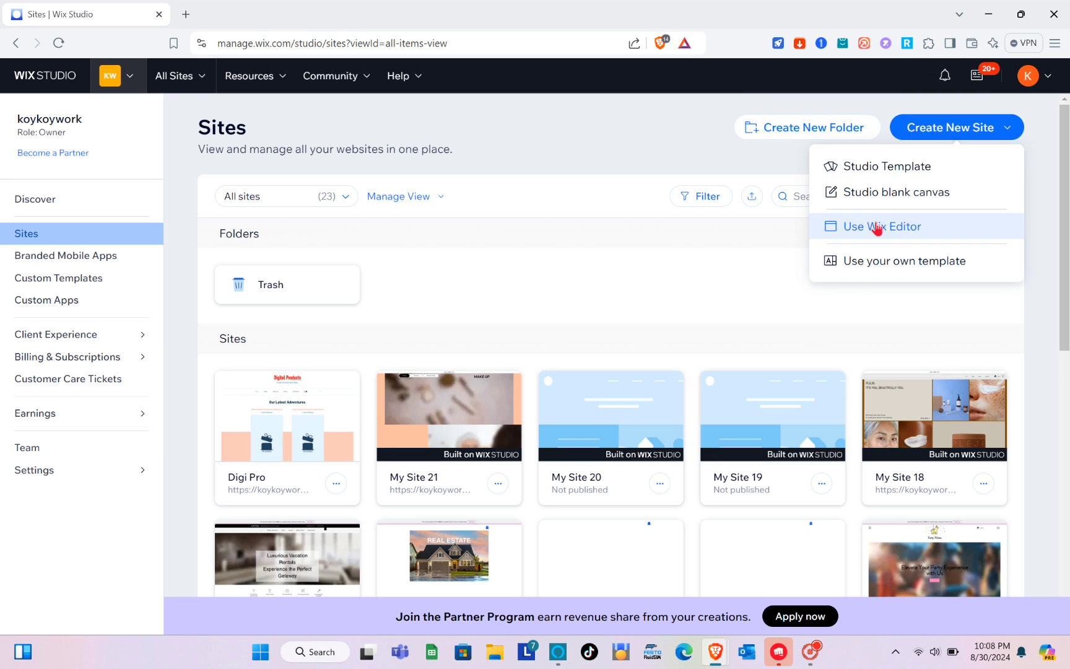
left_click(881, 167)
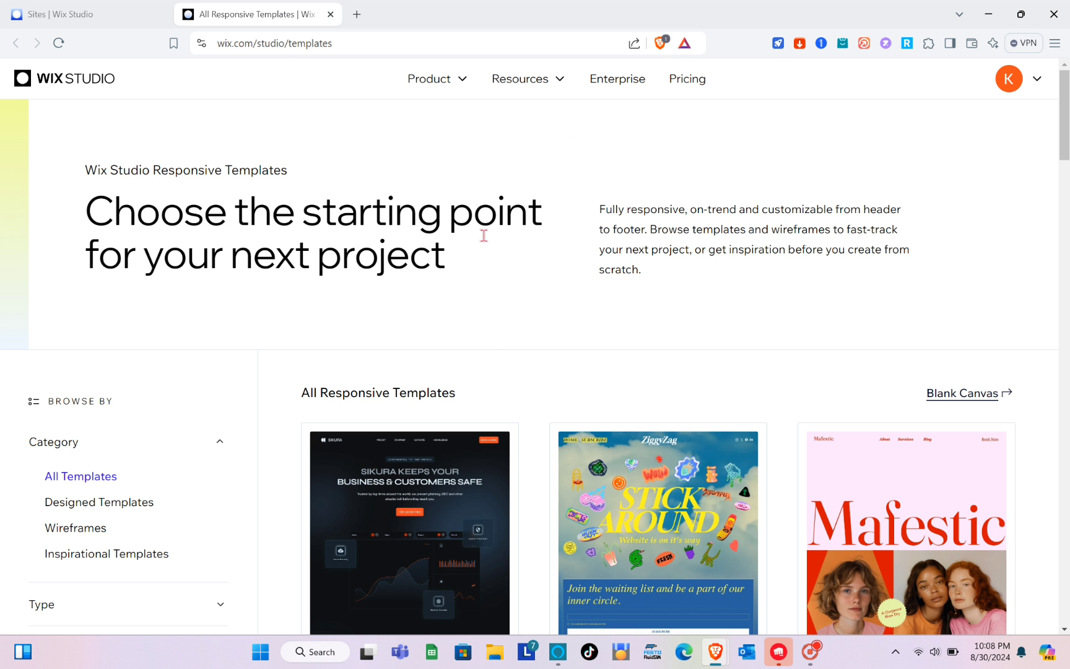
scroll(397, 382, "down", 4)
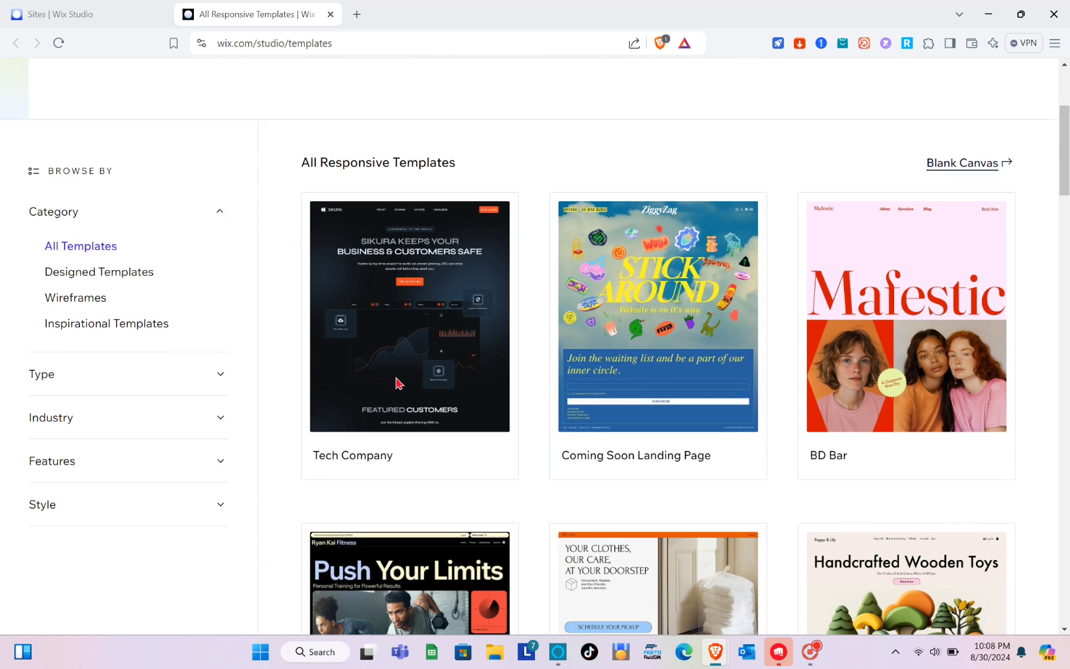
mouse_move(404, 190)
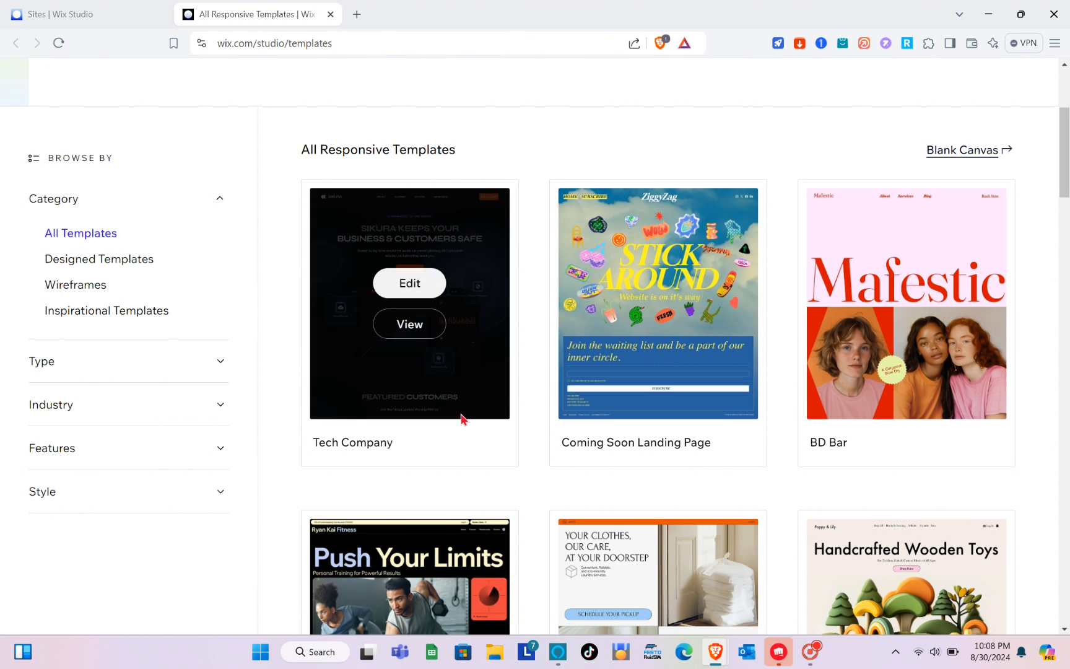
scroll(460, 418, "down", 2)
scroll(271, 323, "up", 3)
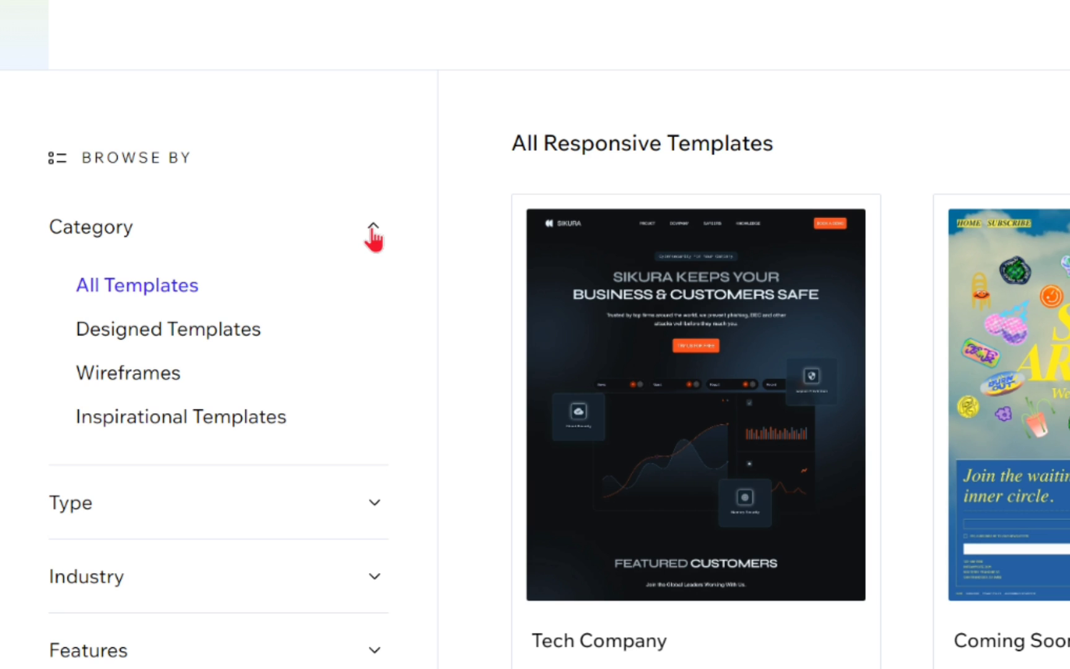
Browse the Designed Templates, Wireframes and Inspirational Templates categories, and return to All Templates.
left_click(373, 229)
left_click(374, 229)
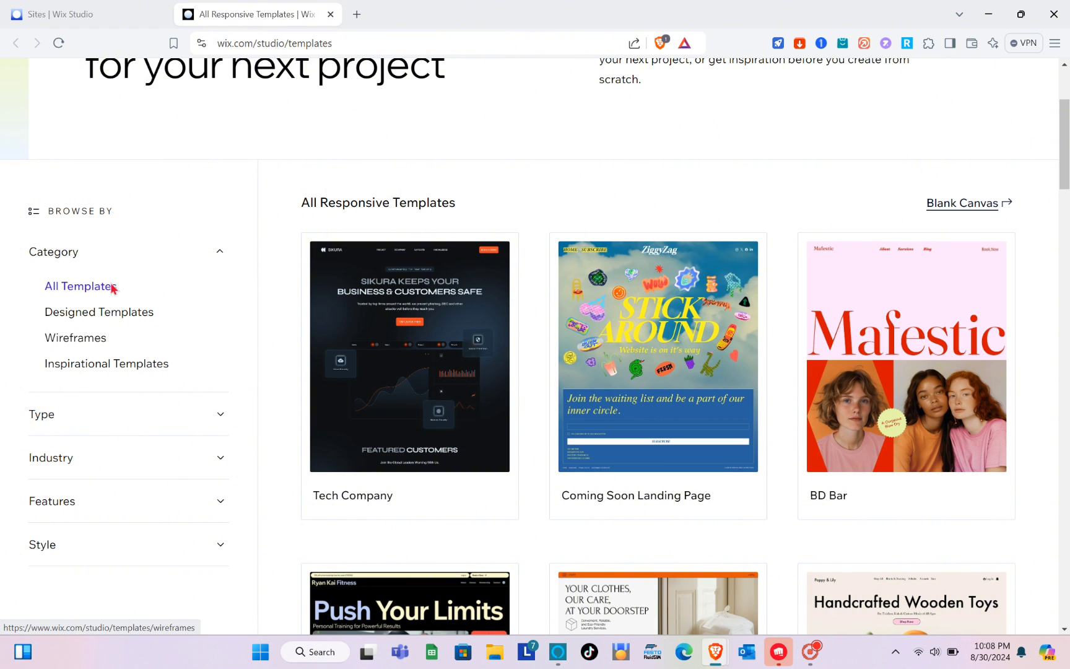
left_click(106, 312)
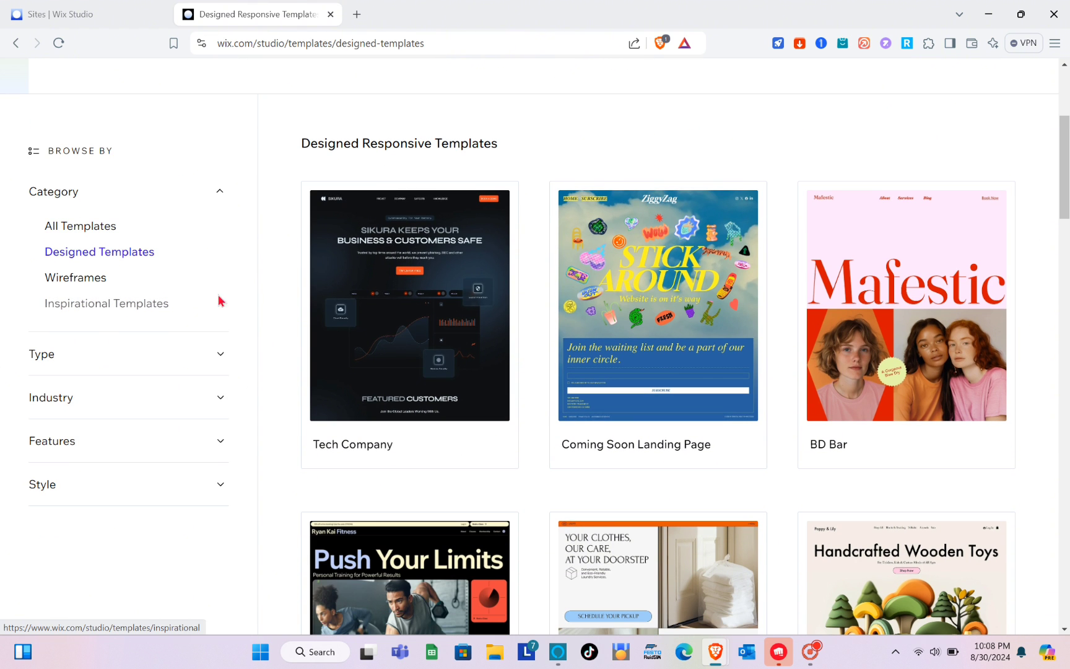
left_click(98, 282)
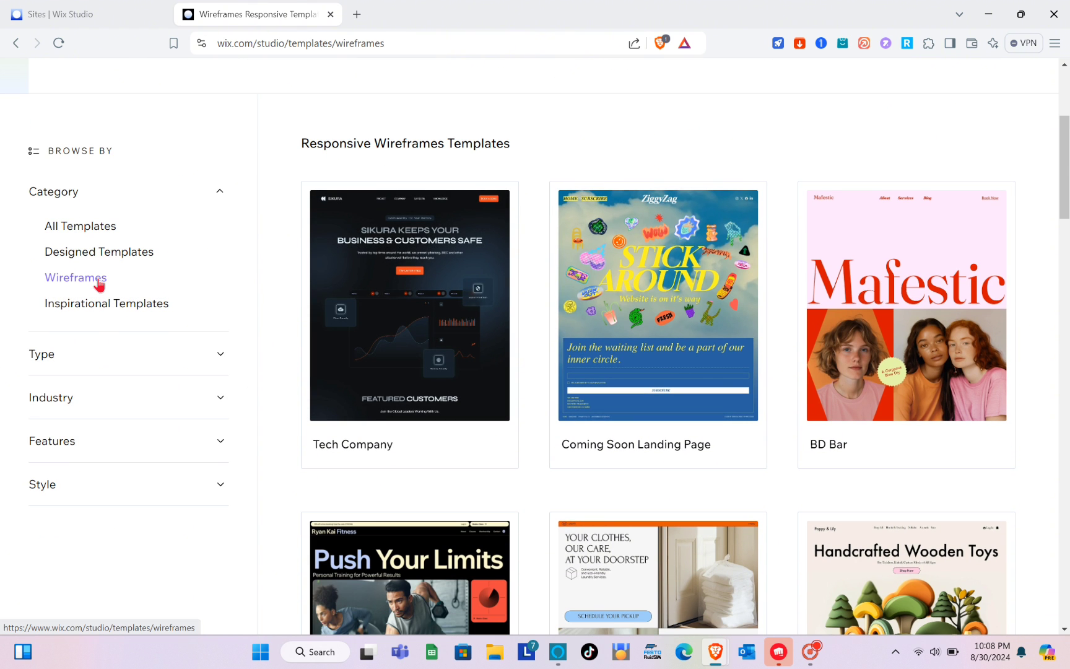
left_click(91, 305)
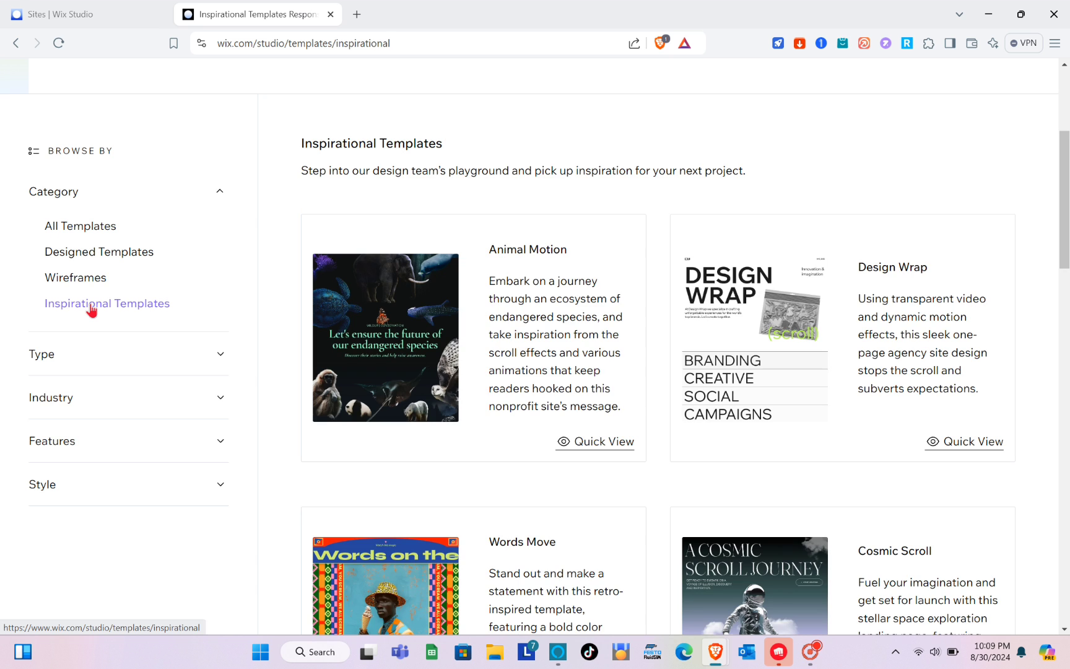
left_click(77, 230)
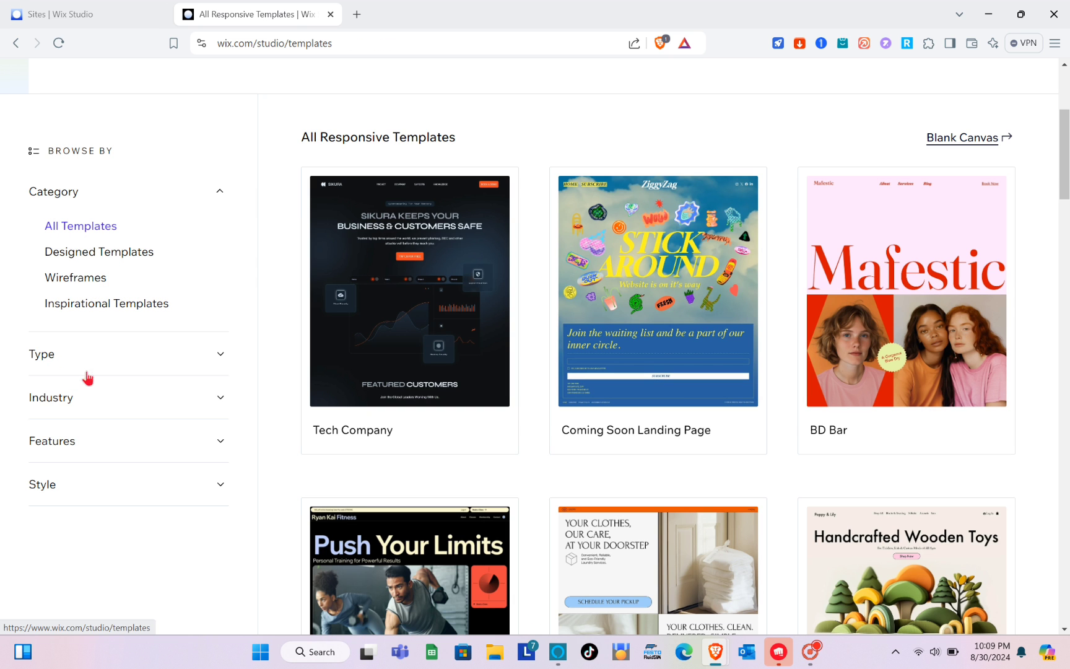
Browse the templates by type, viewing the Ecommerce and Portfolio selections.
left_click(221, 193)
left_click(221, 241)
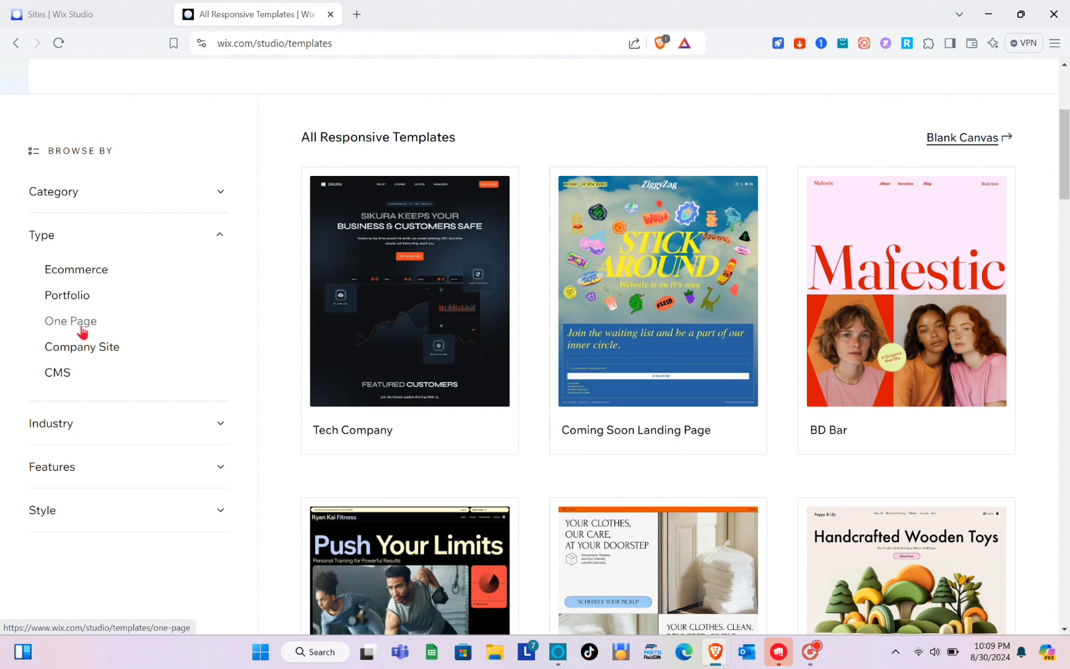
left_click(60, 271)
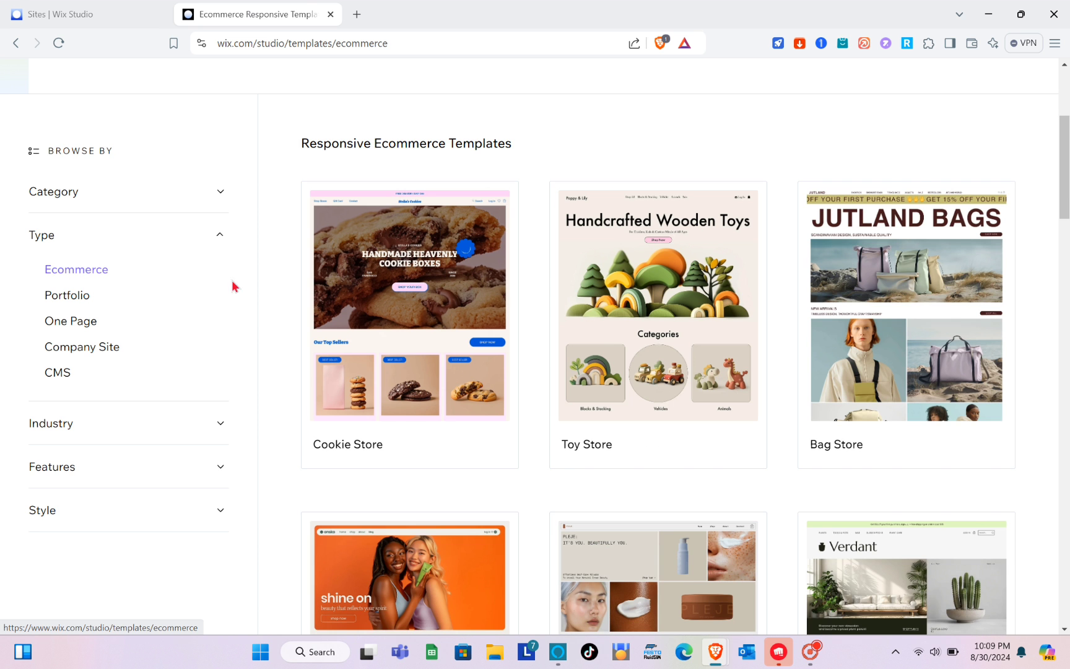
scroll(561, 460, "down", 4)
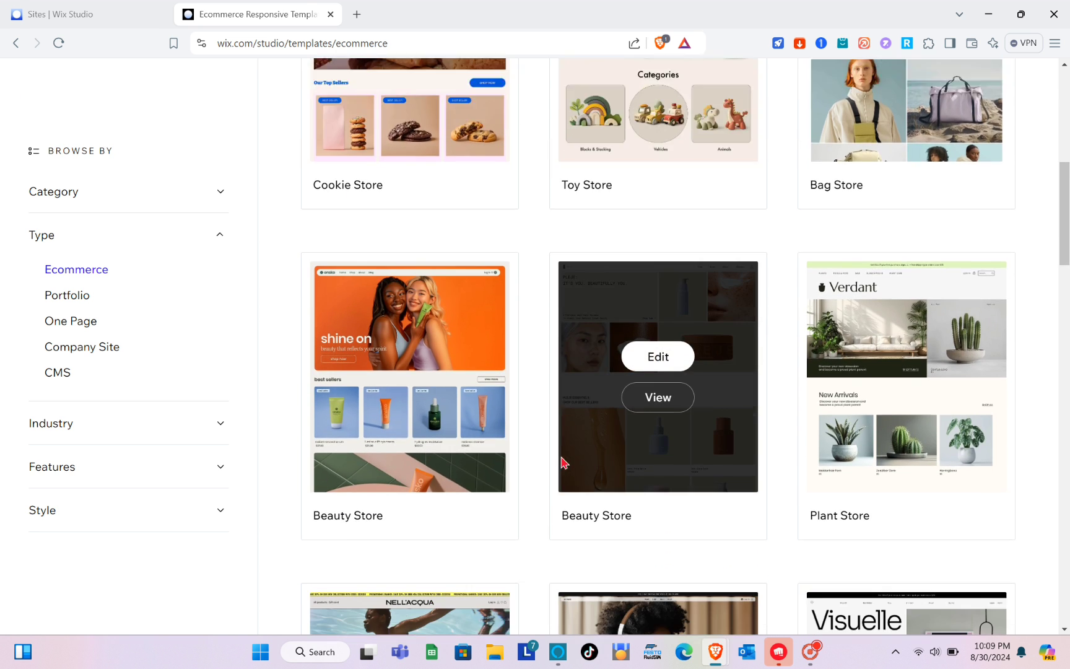
scroll(561, 462, "down", 10)
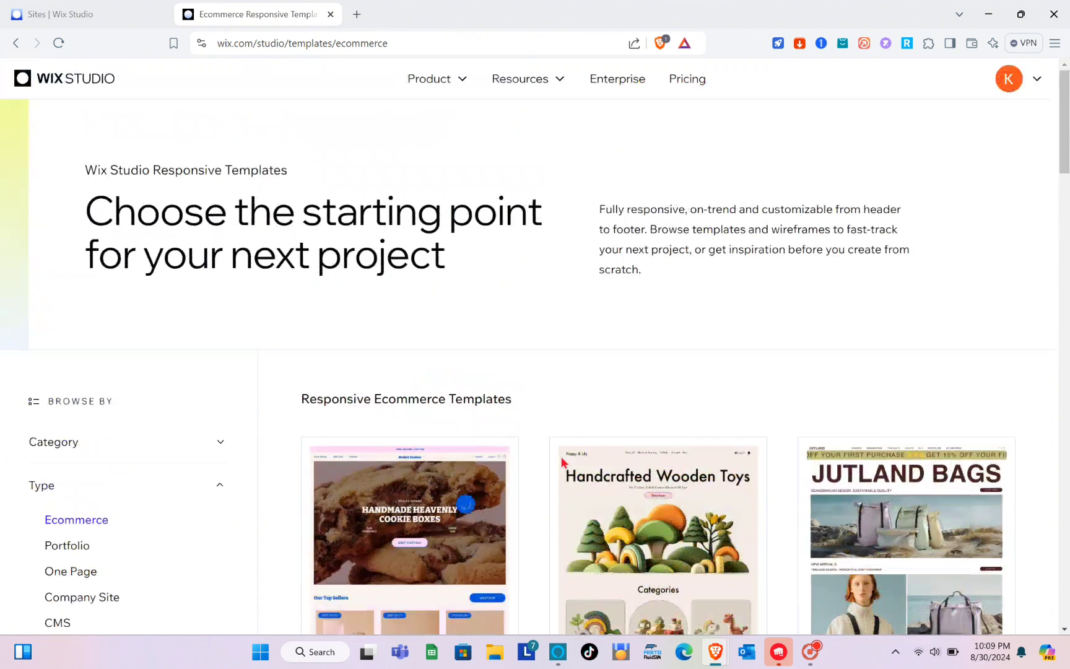
scroll(573, 407, "down", 4)
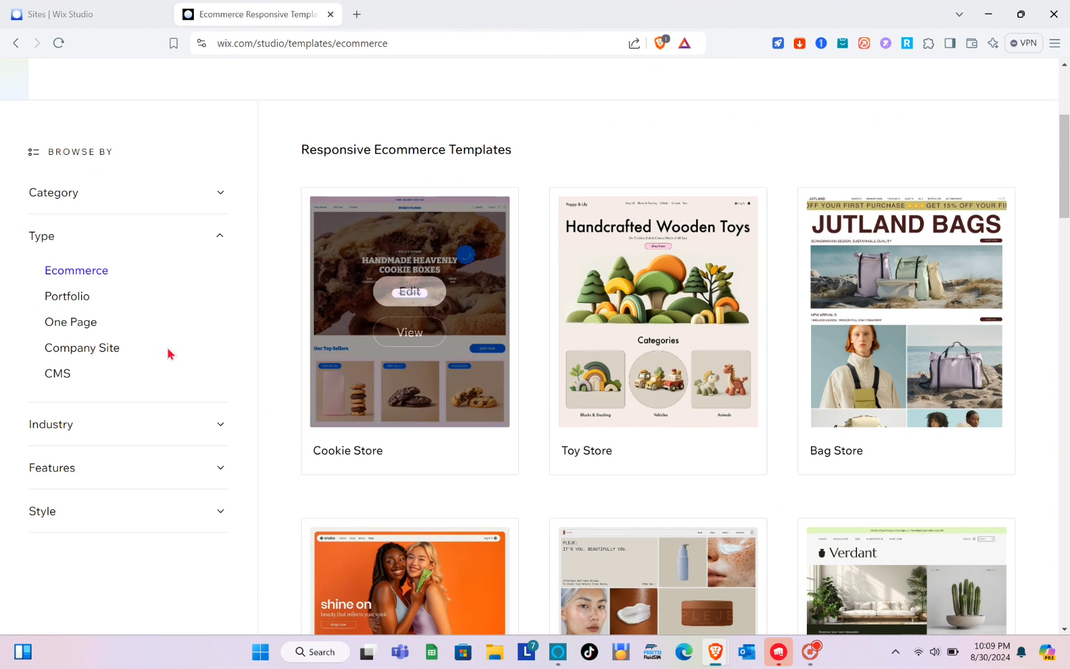
mouse_move(378, 303)
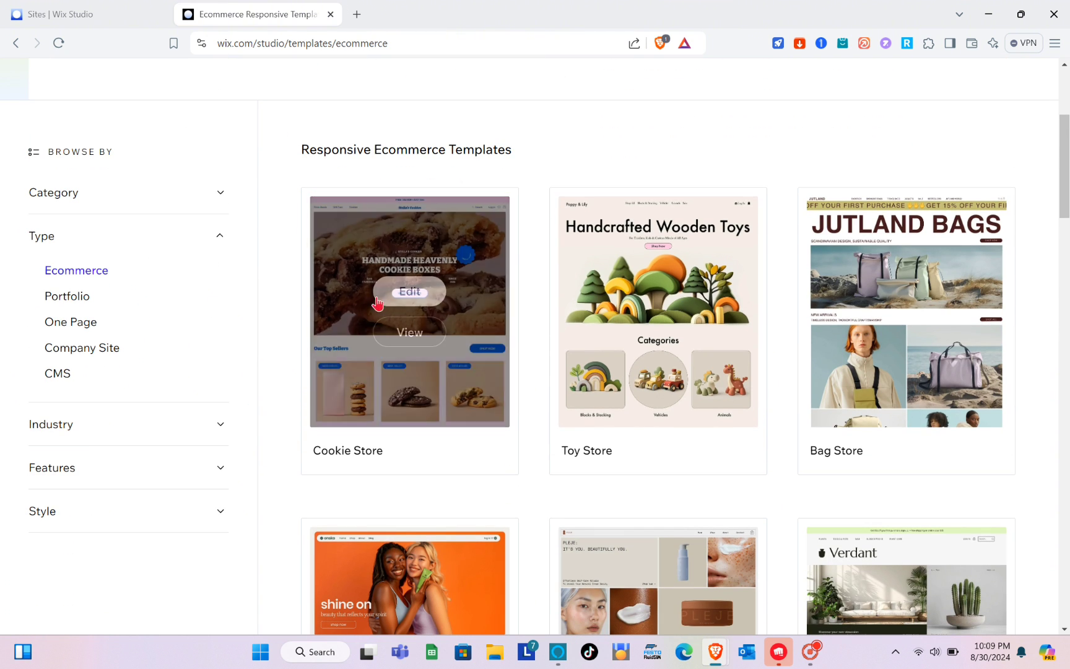
left_click(65, 299)
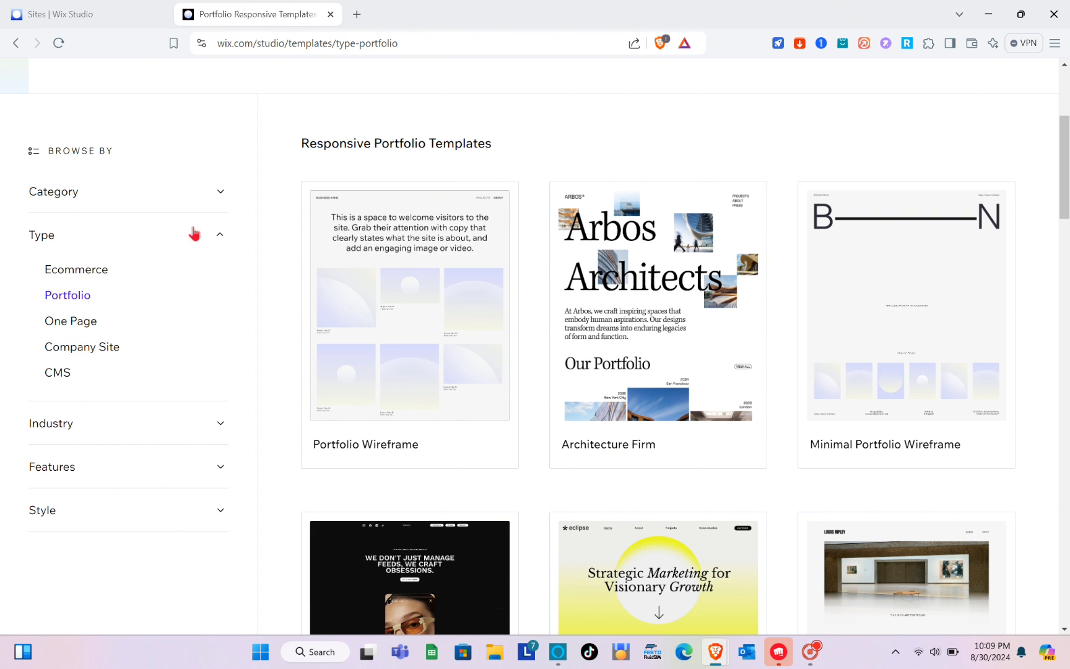
Browse the templates by industry, going through Business, Technology, Creative and Fashion & Beauty.
left_click(225, 236)
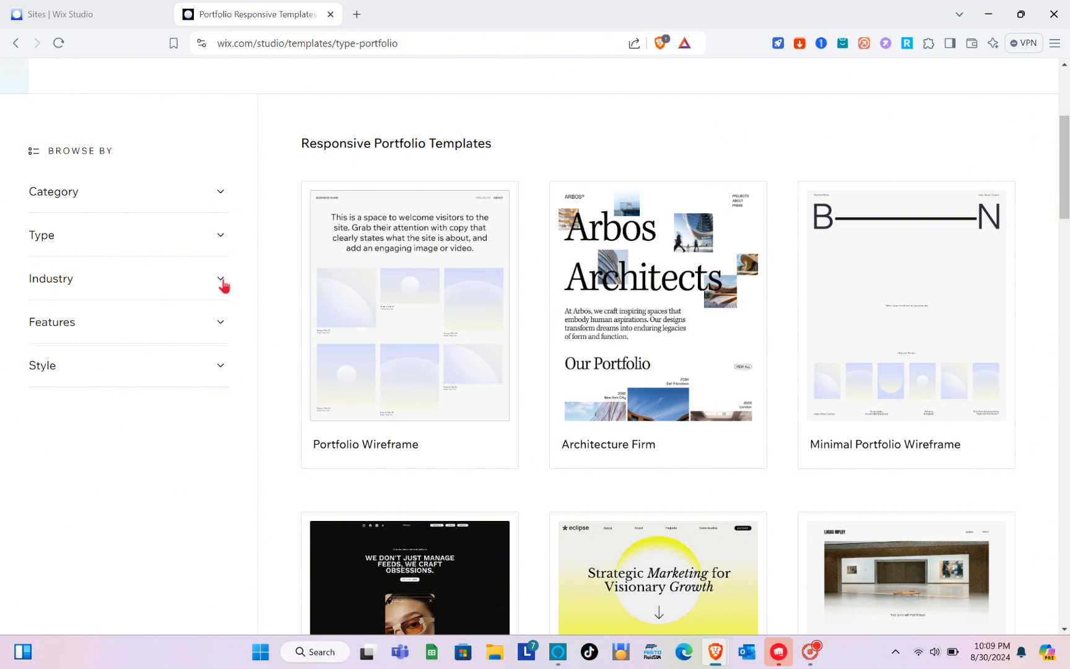
left_click(222, 280)
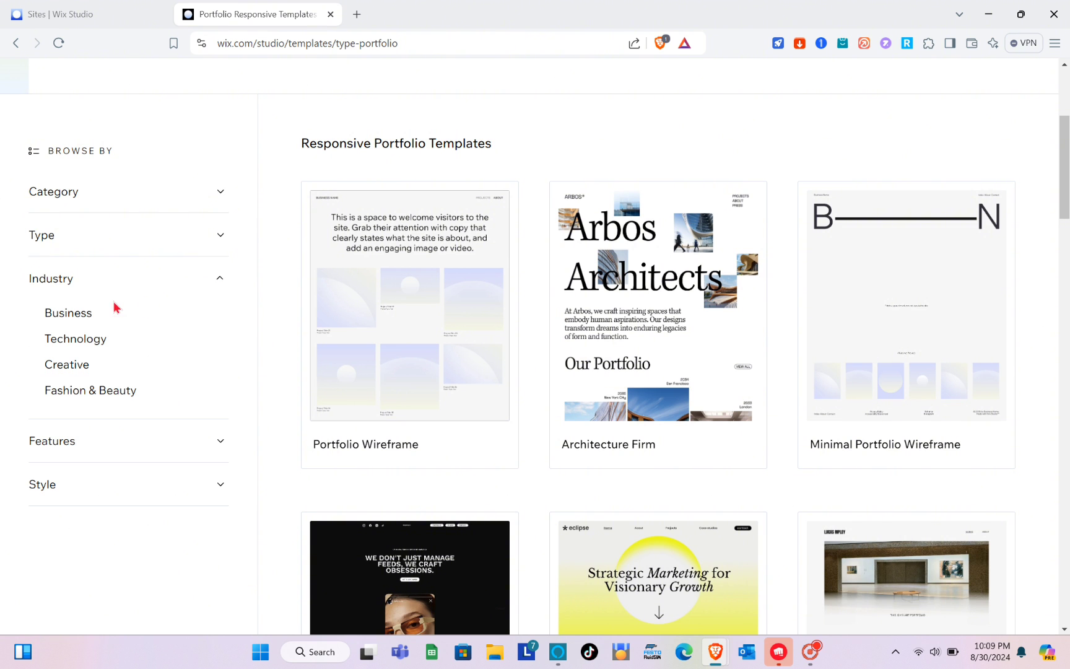
left_click(60, 317)
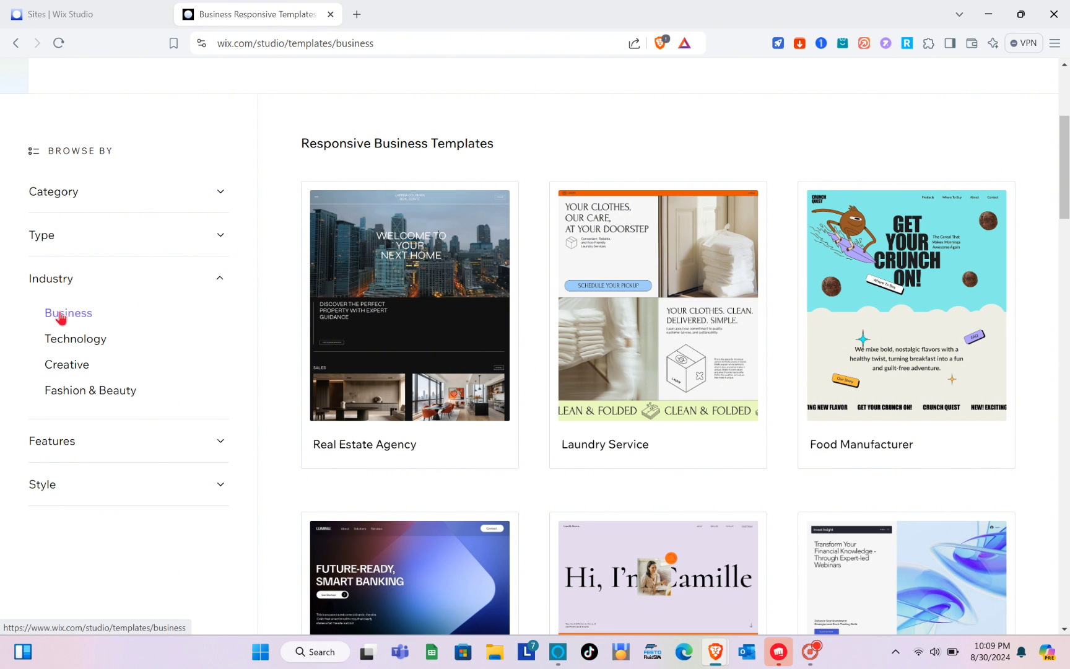
left_click(78, 340)
left_click(79, 366)
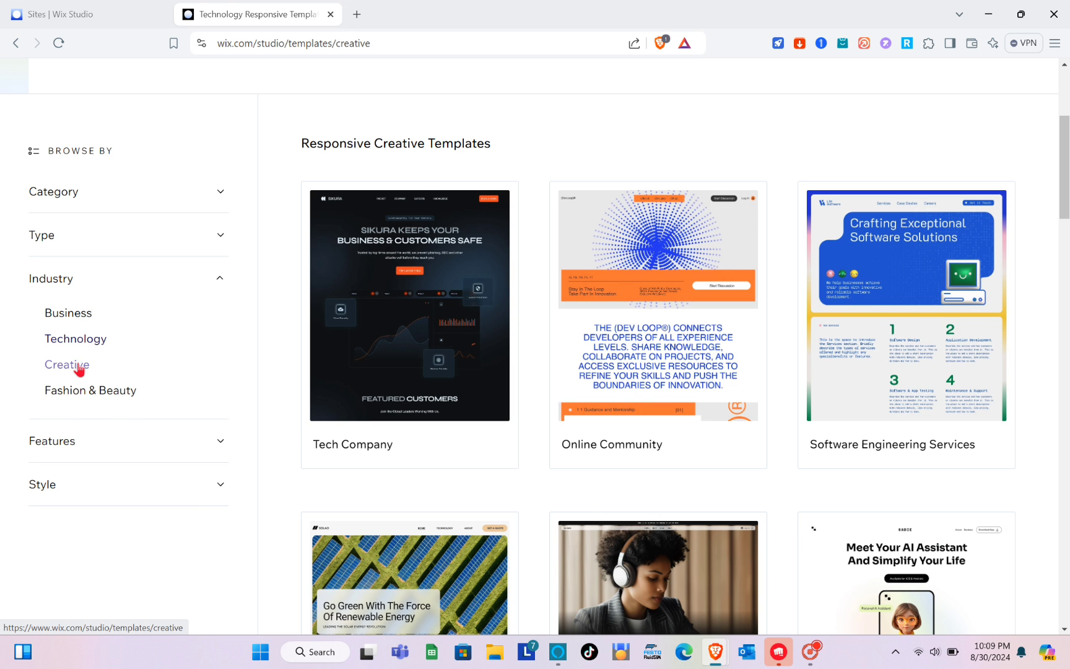
left_click(91, 391)
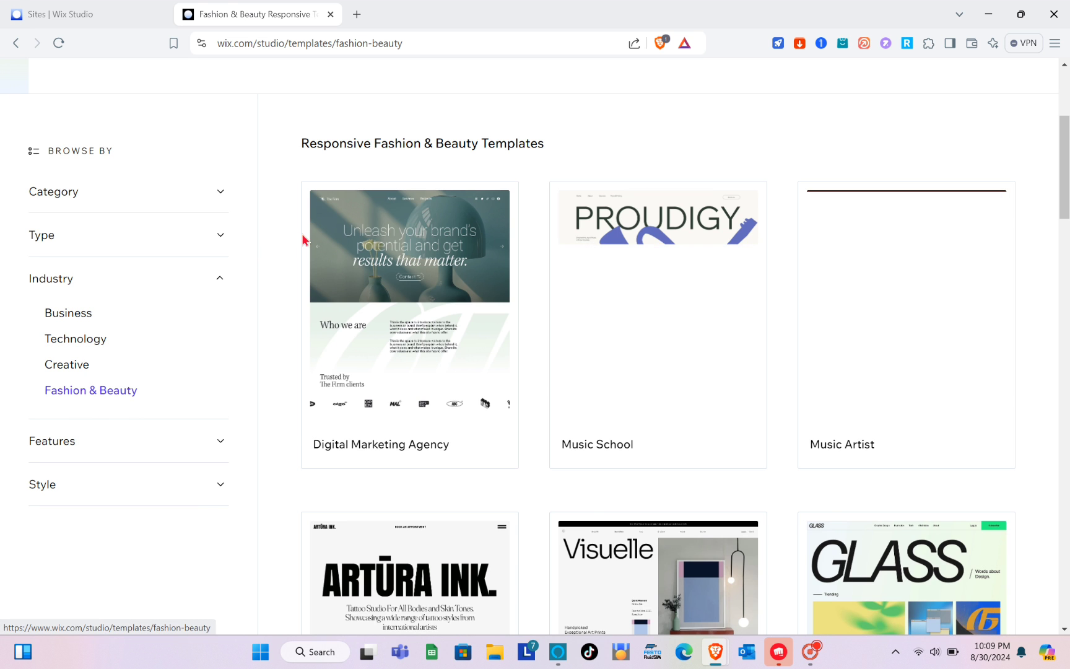
Filter the templates to the Ecommerce type and open a preview of the Cookie Store template.
left_click(222, 238)
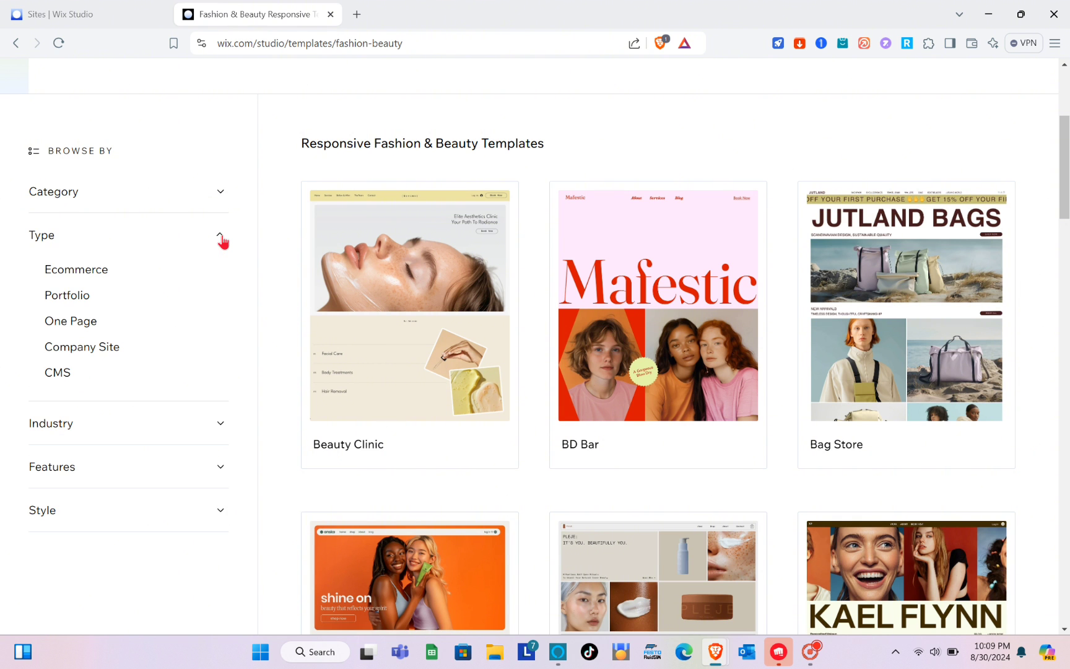
left_click(72, 271)
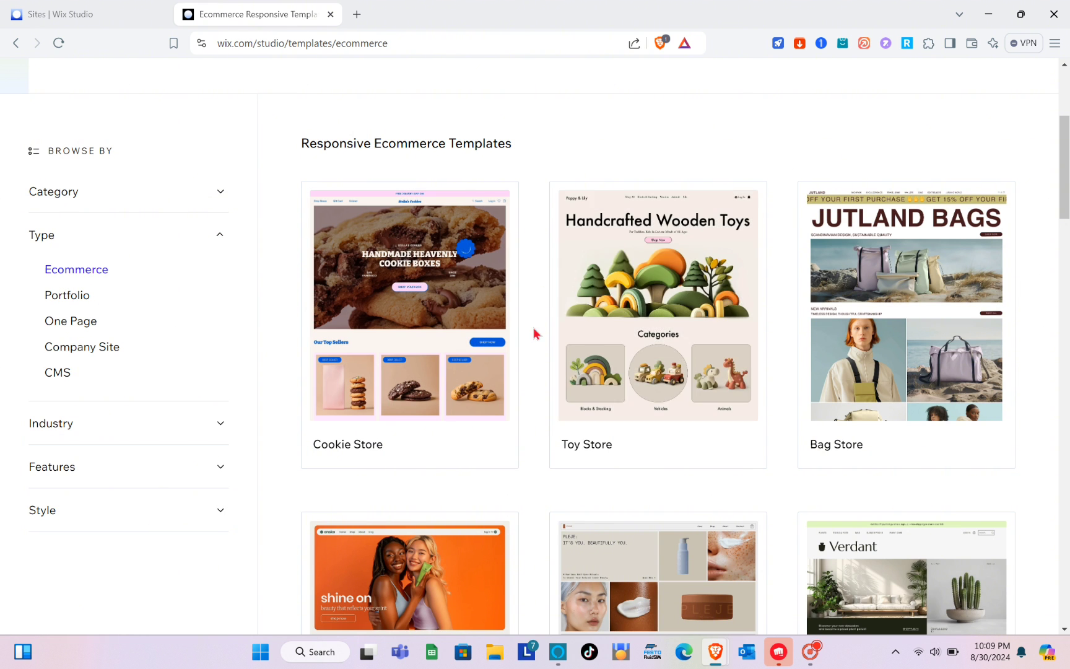
scroll(748, 370, "down", 3)
scroll(747, 374, "up", 6)
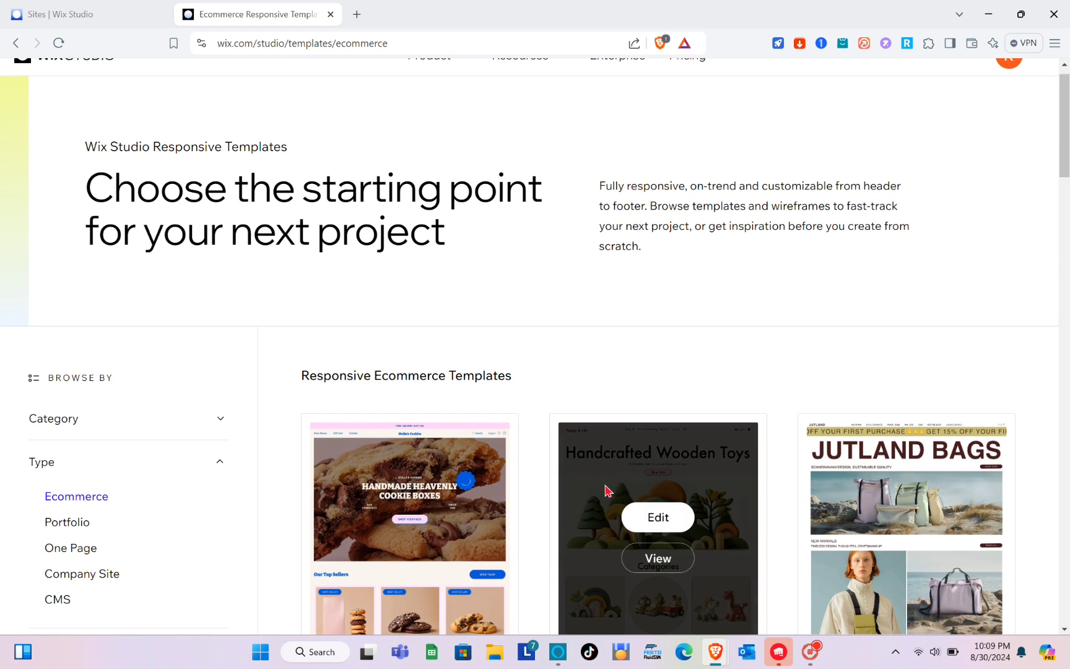
scroll(588, 487, "down", 3)
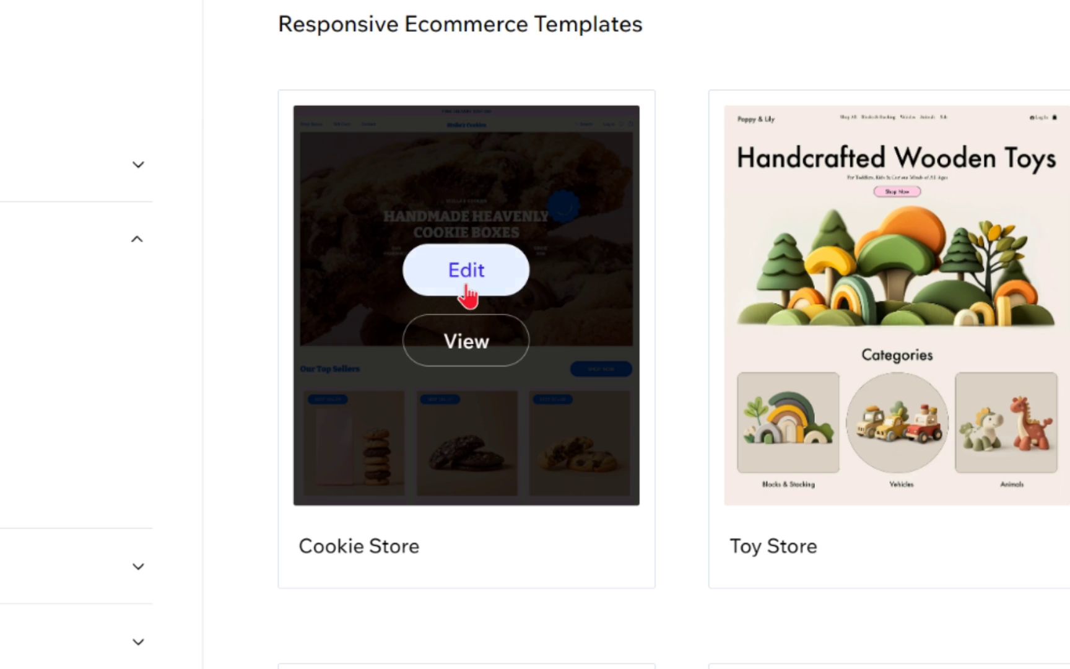
left_click(409, 294)
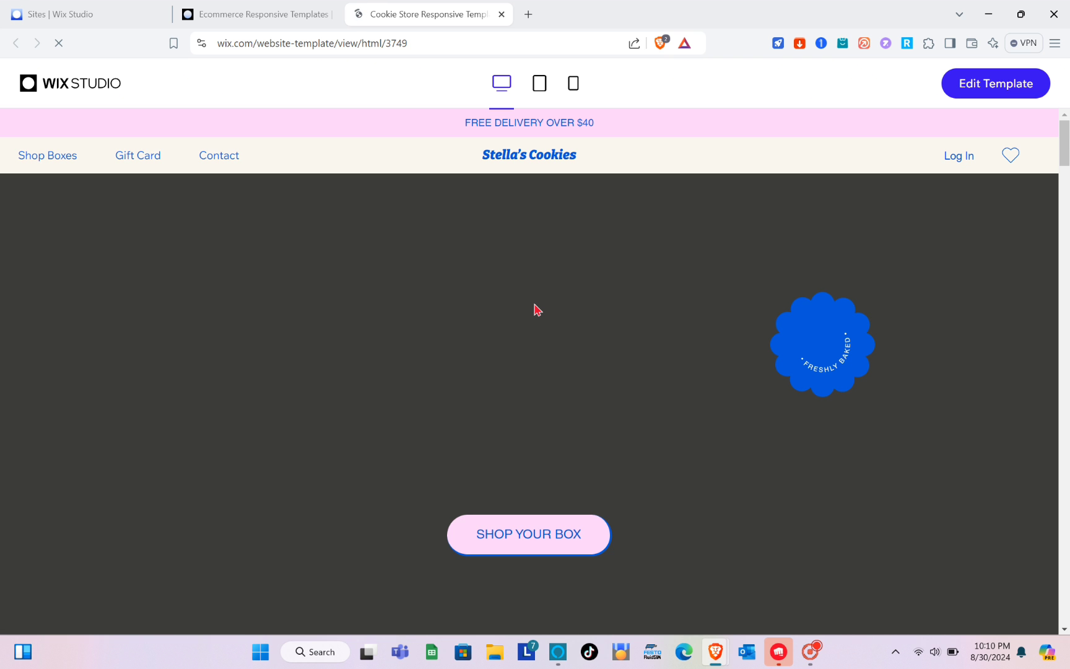
scroll(536, 309, "down", 10)
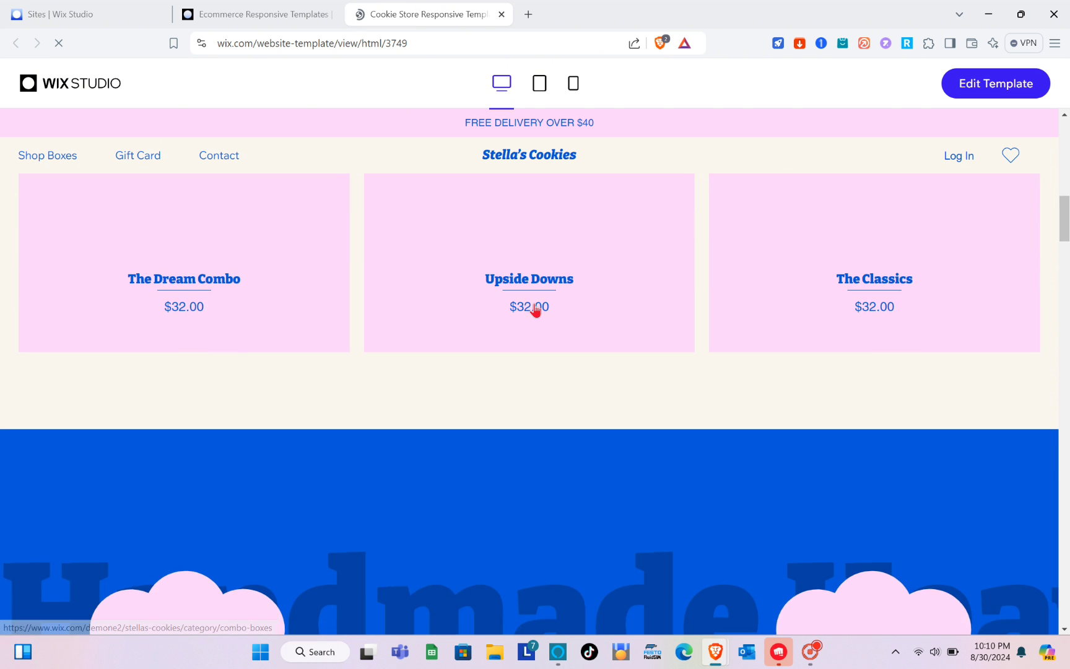
Look over the Cookie Store template preview and cycle it through the tablet and mobile layouts back to desktop.
scroll(537, 310, "down", 10)
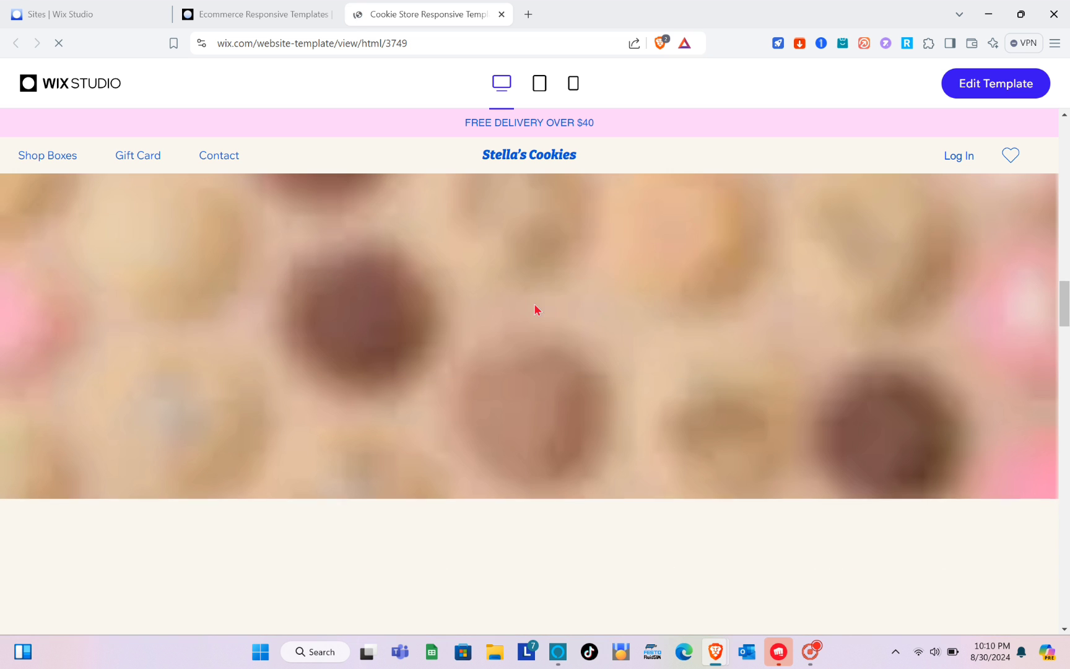
scroll(534, 307, "down", 8)
scroll(535, 306, "up", 6)
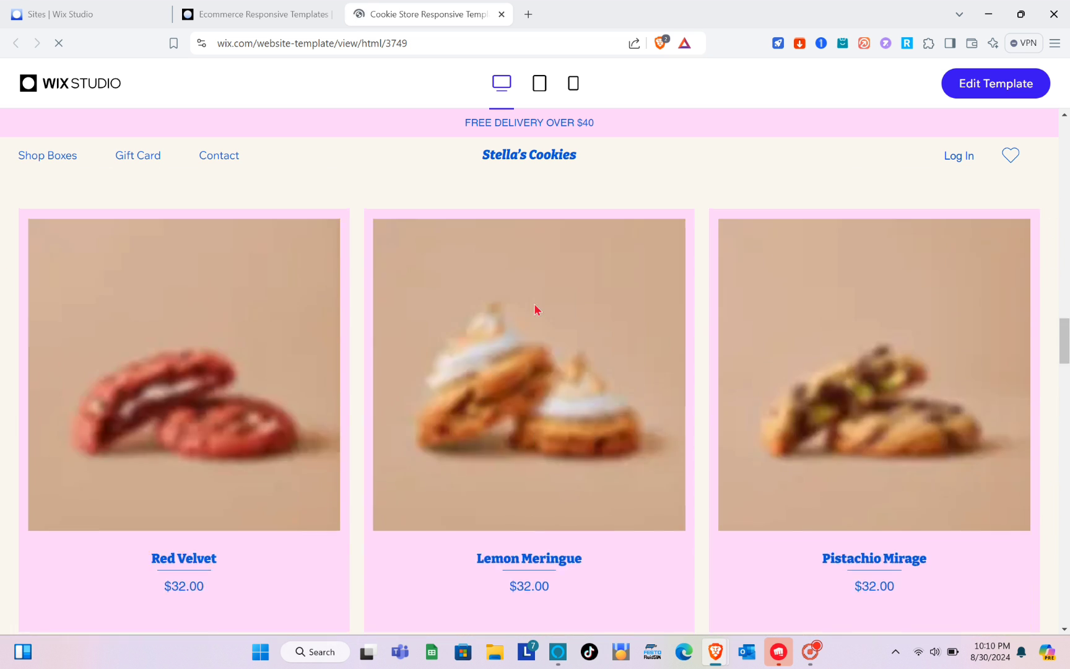
scroll(537, 309, "up", 6)
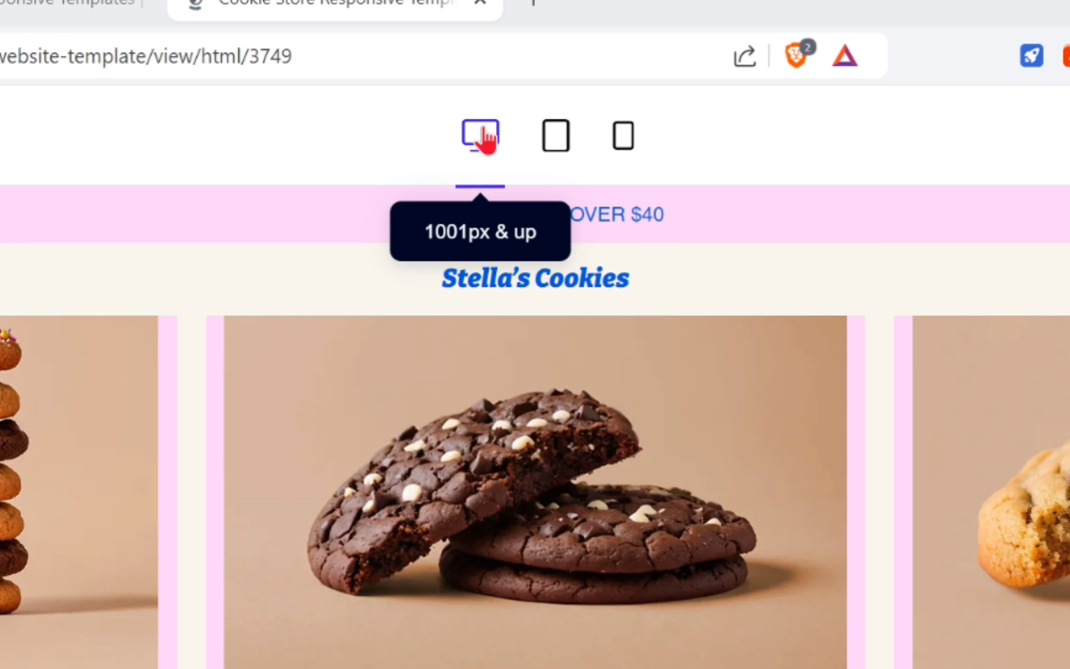
left_click(564, 127)
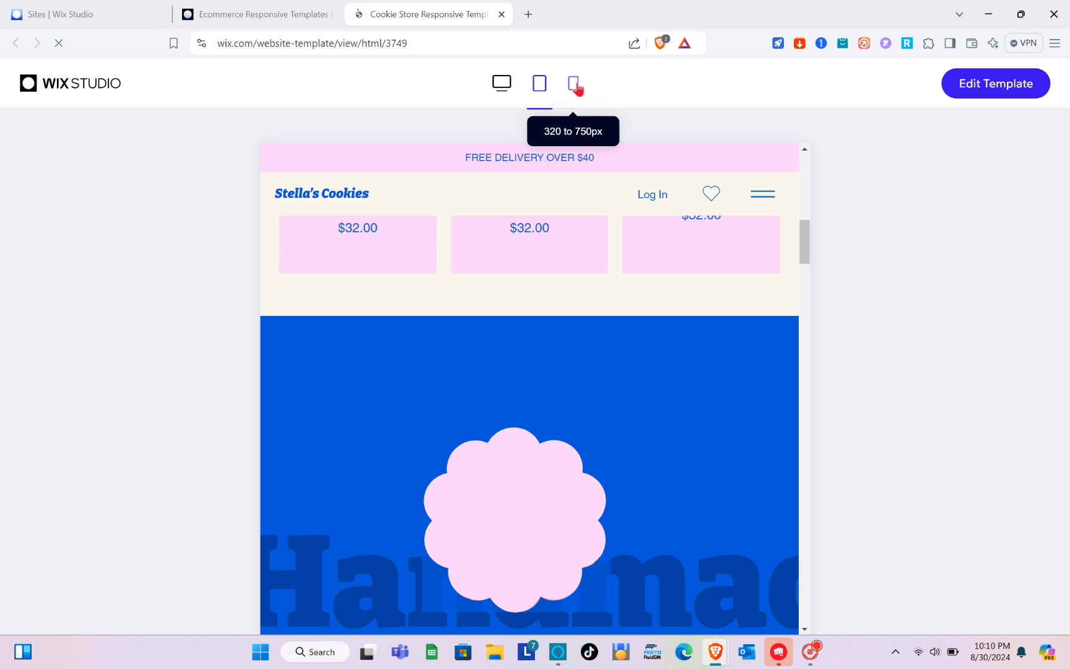
left_click(632, 137)
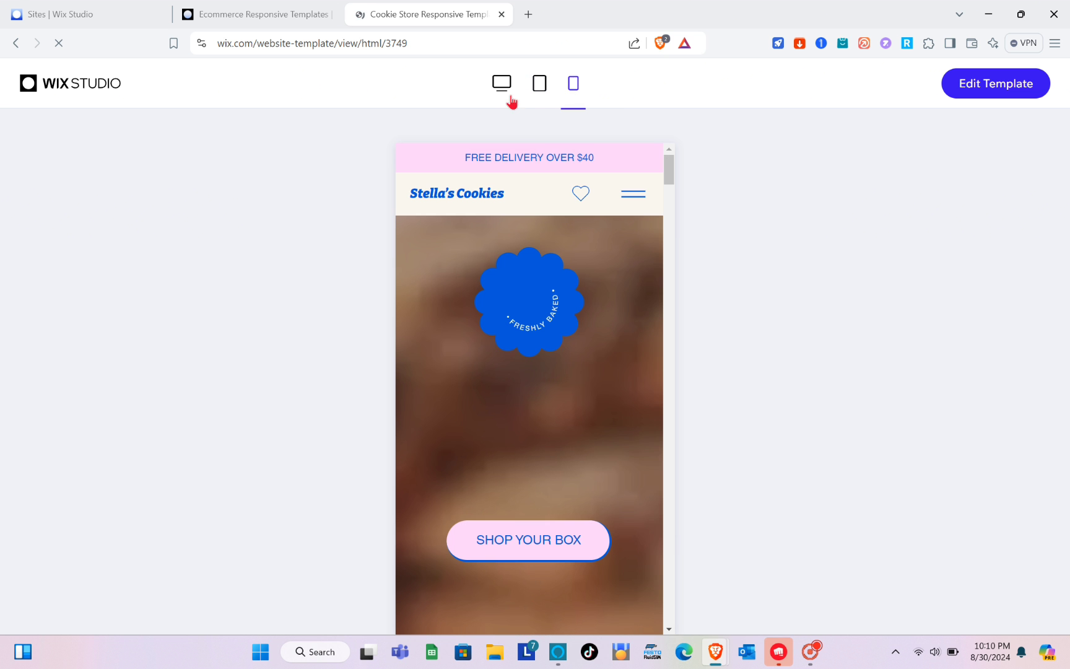
left_click(499, 80)
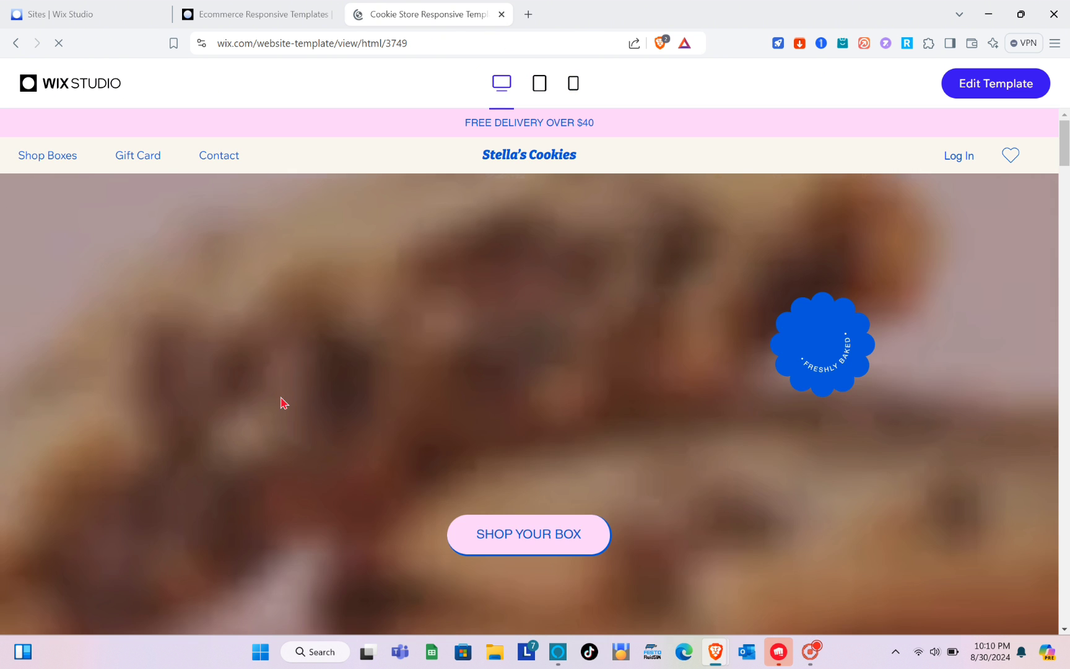
Examine the desktop layout of the Cookie Store template from the hero banner through the products and testimonials to the footer.
scroll(281, 403, "down", 20)
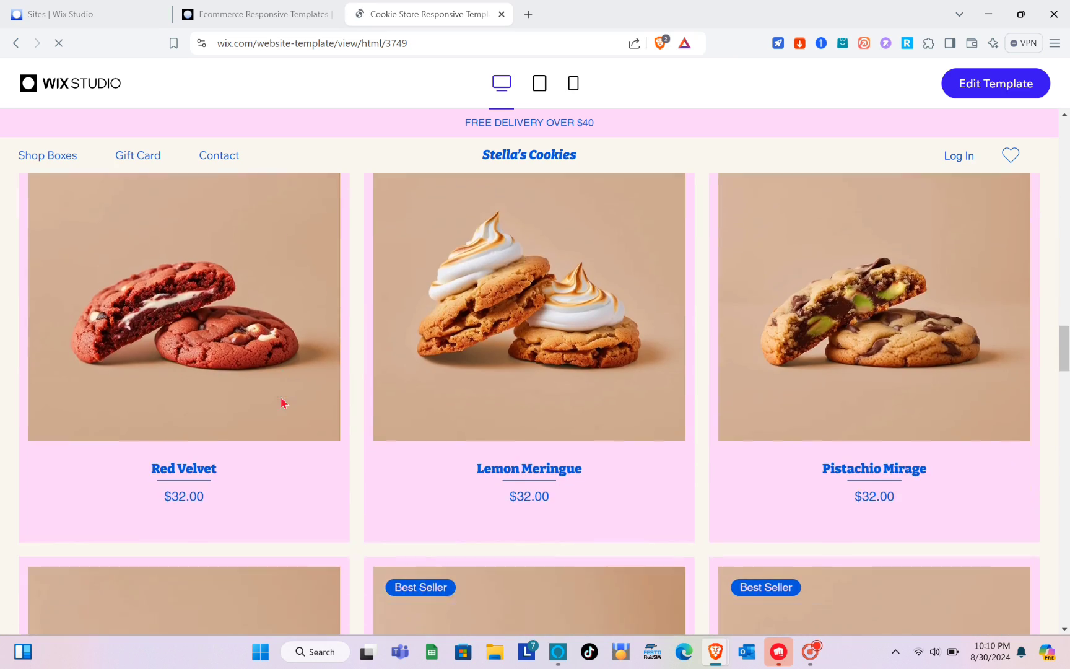
scroll(281, 403, "down", 10)
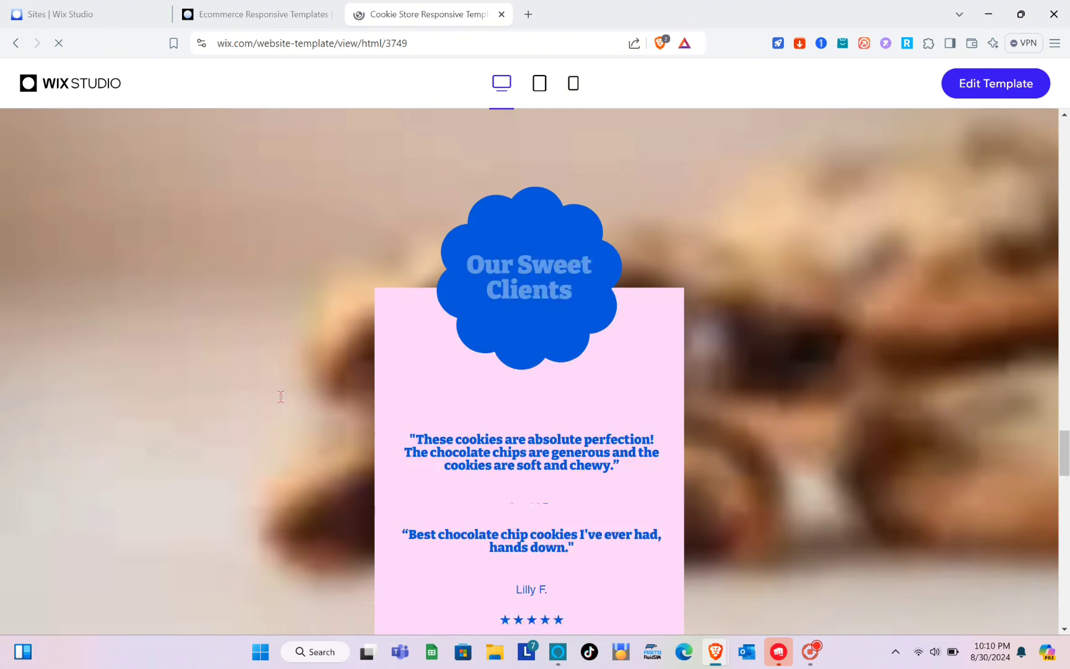
scroll(283, 402, "up", 2)
scroll(281, 400, "down", 6)
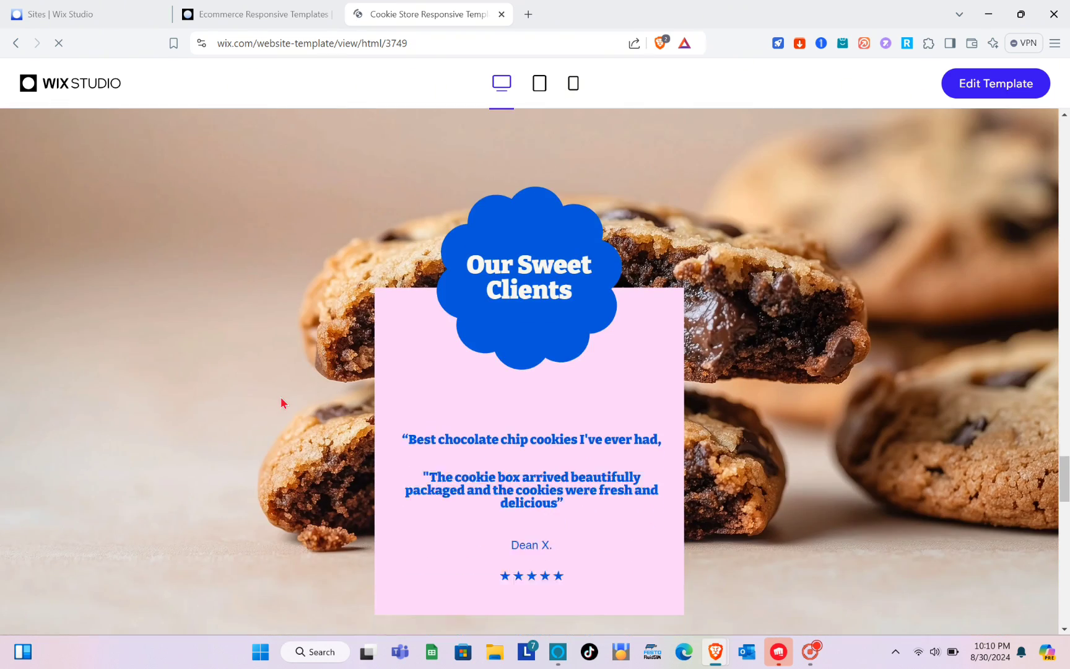
scroll(282, 402, "down", 15)
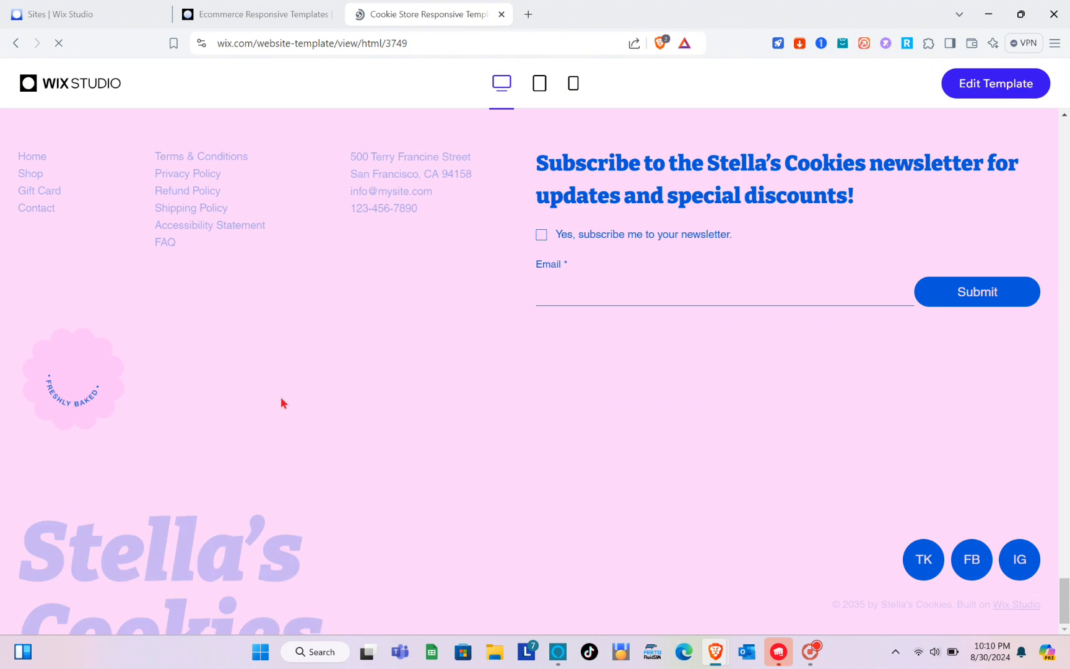
scroll(281, 402, "down", 2)
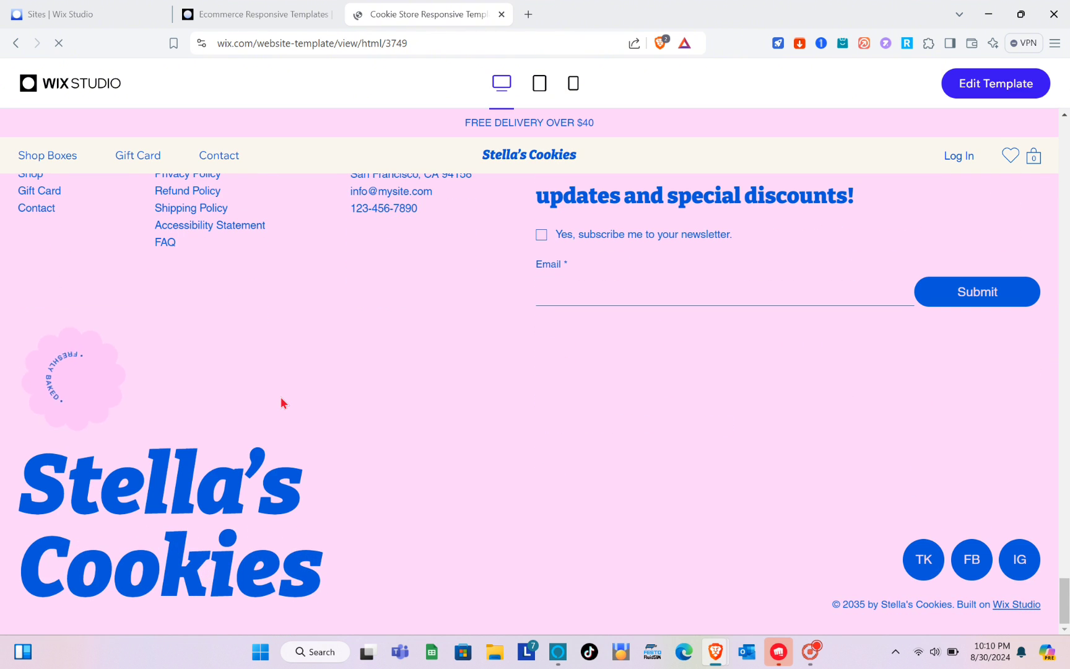
scroll(279, 396, "up", 15)
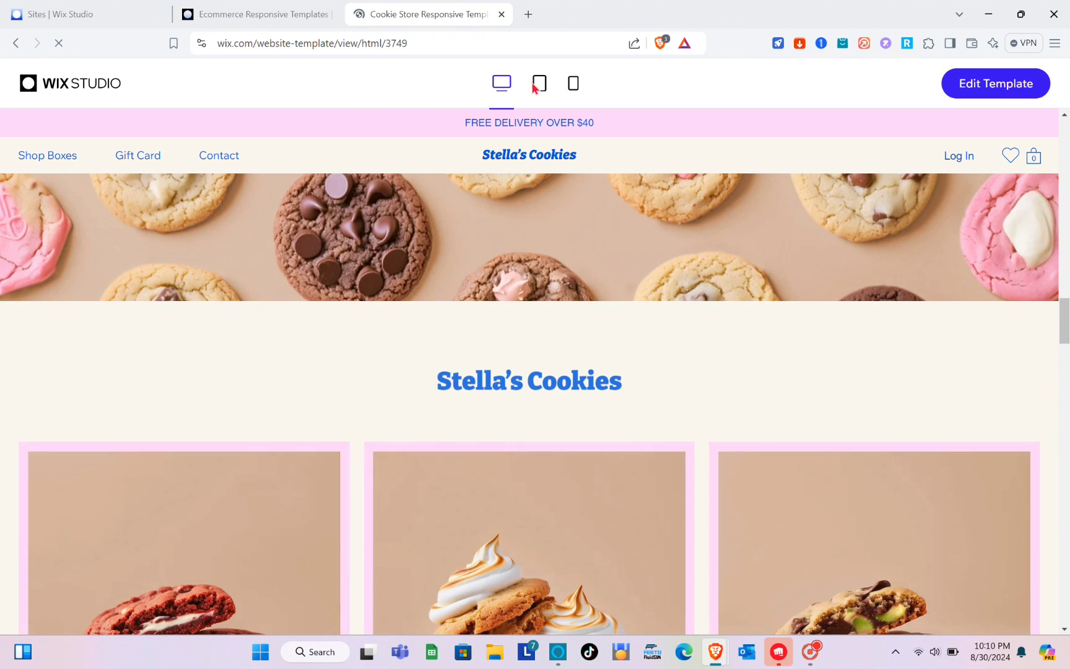
Preview the Cookie Store template at the tablet size and look through its product, testimonial and footer sections.
left_click(535, 89)
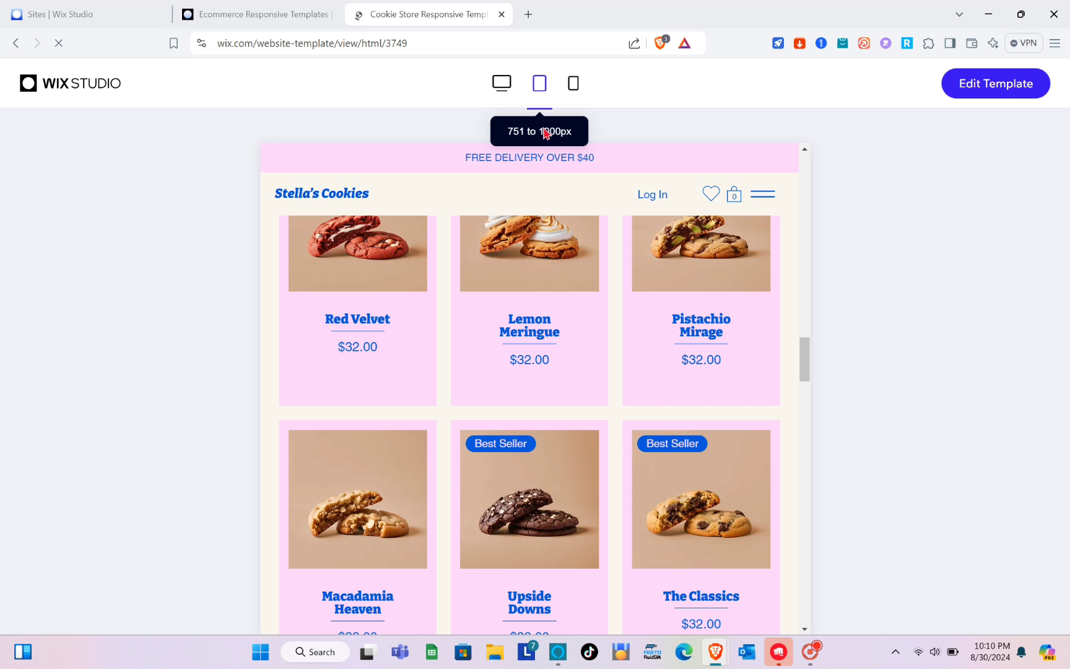
scroll(531, 288, "down", 4)
scroll(532, 288, "down", 4)
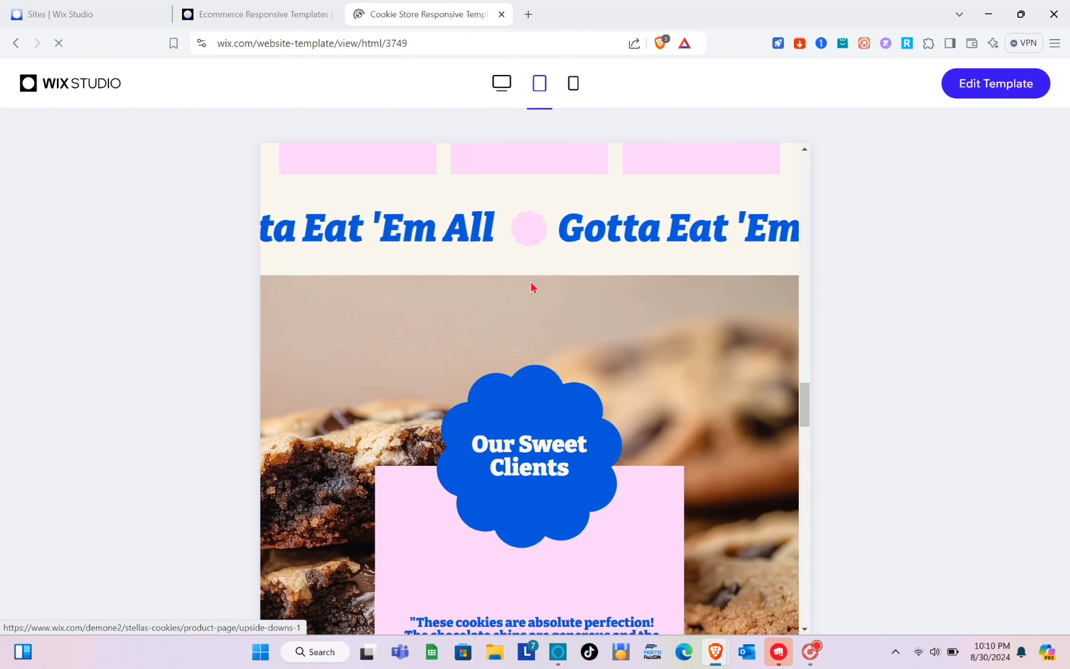
scroll(520, 372, "down", 7)
scroll(511, 371, "down", 10)
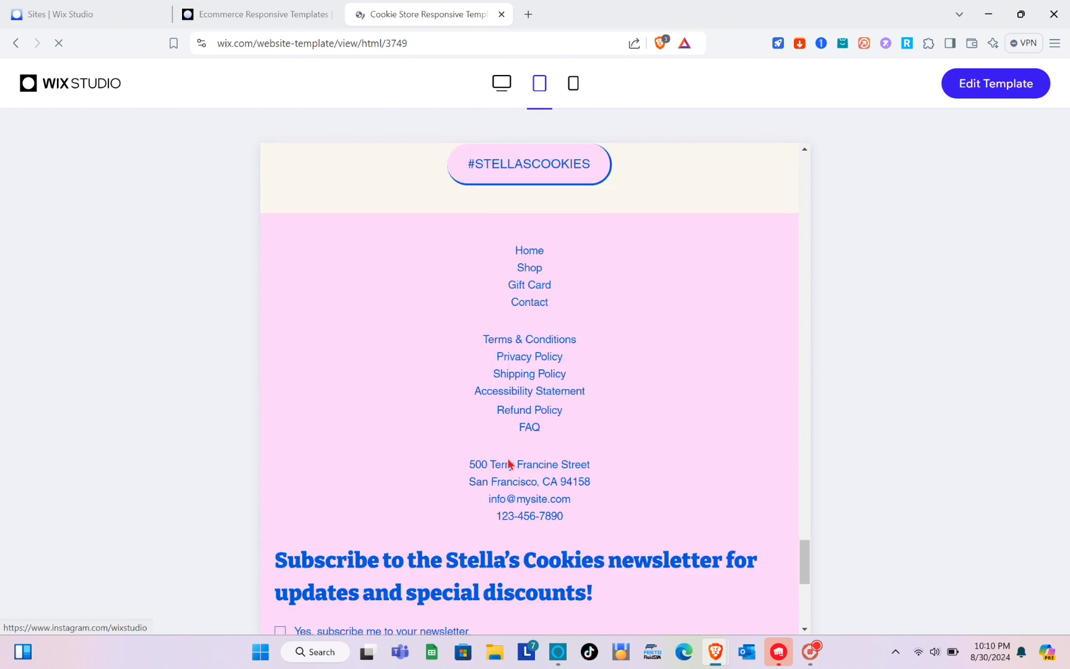
scroll(508, 463, "up", 7)
scroll(508, 463, "up", 10)
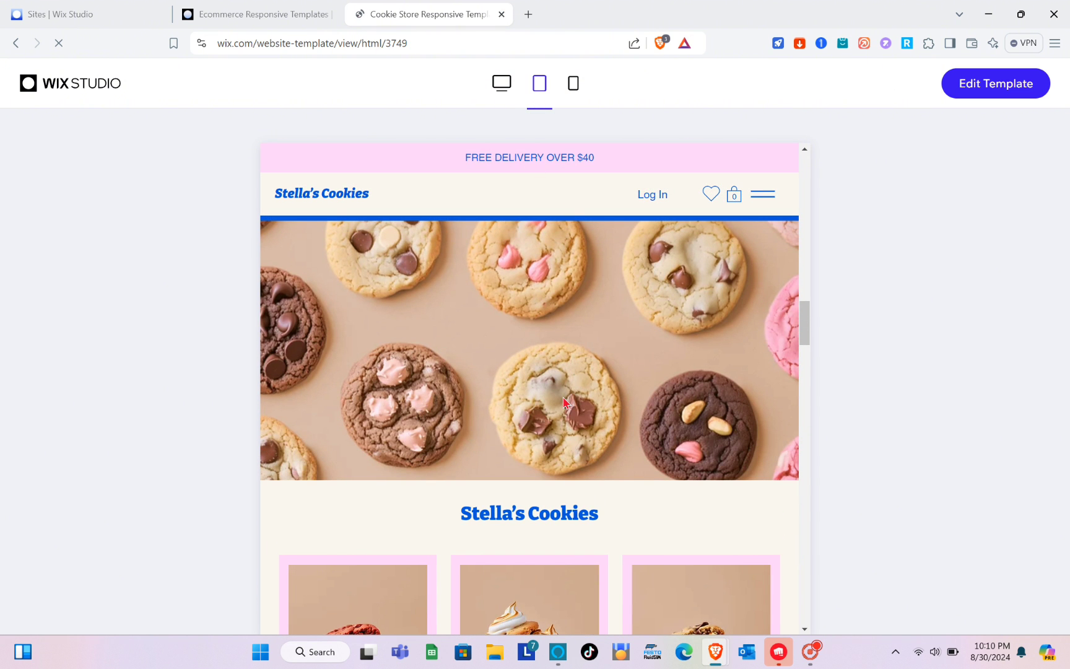
Preview the Cookie Store template at the mobile size, and open and close its navigation menu.
left_click(573, 85)
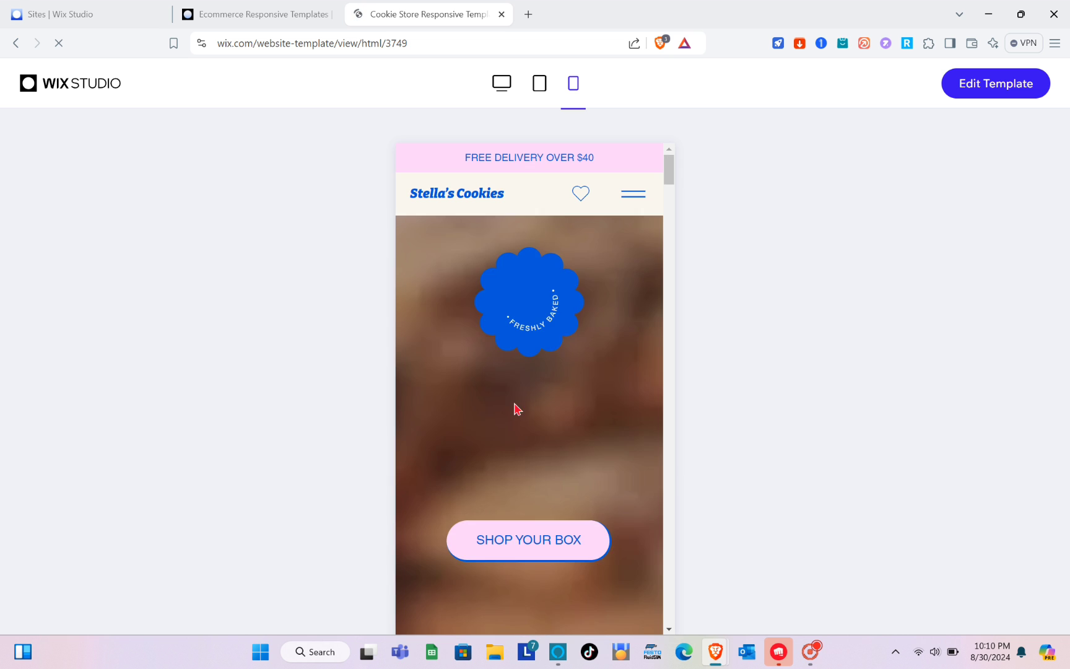
scroll(516, 406, "down", 2)
scroll(514, 402, "up", 2)
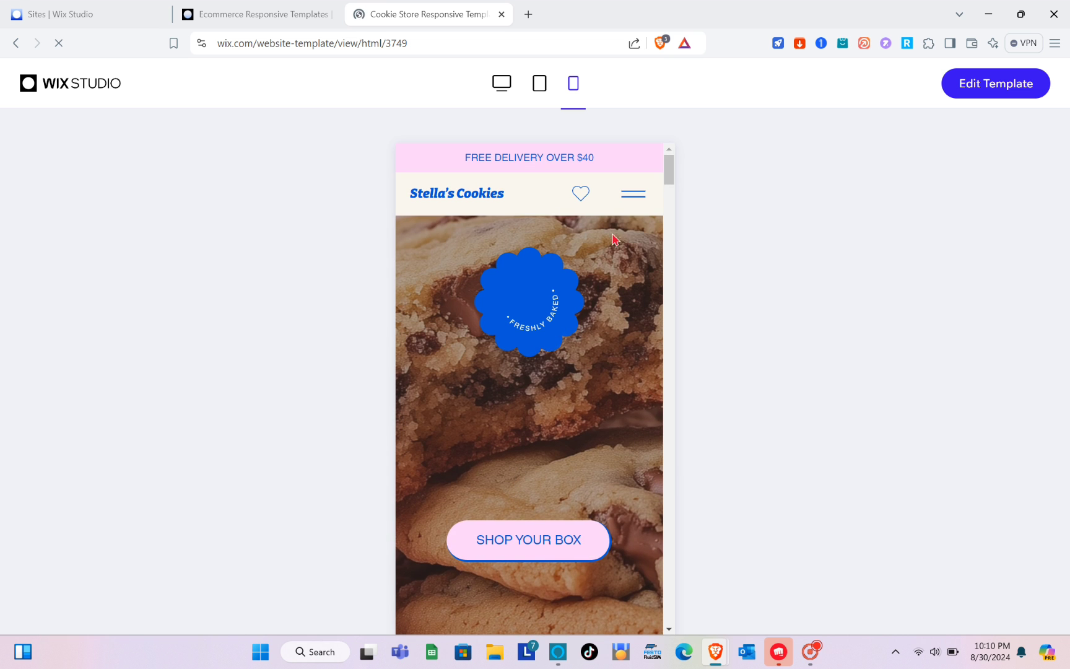
left_click(633, 197)
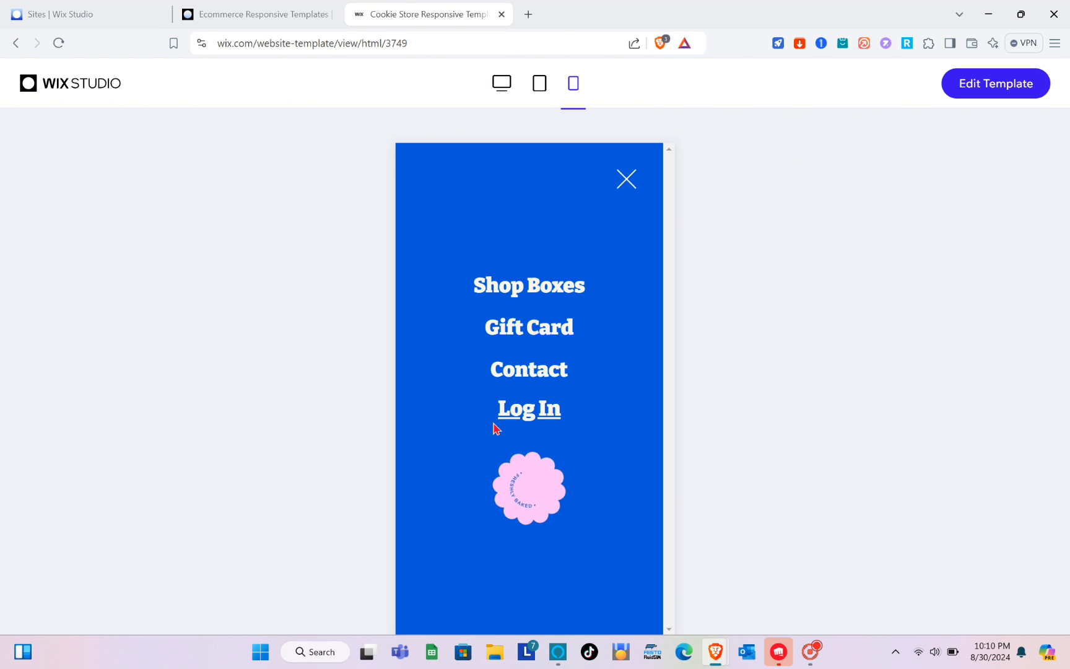
left_click(628, 183)
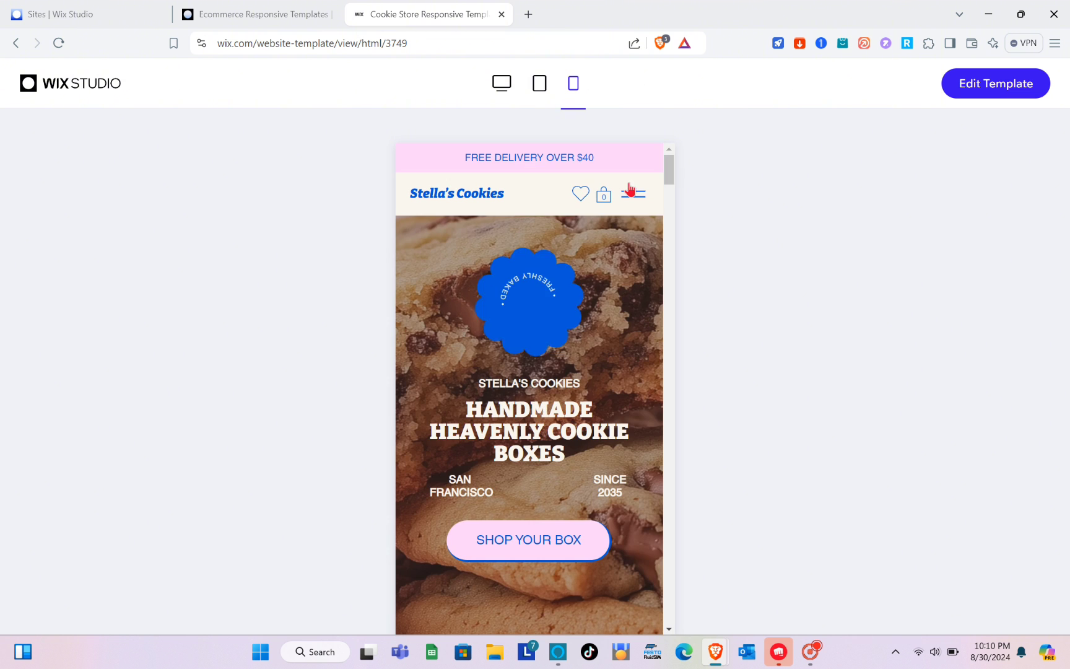
Look through the product listings and the cookie box customization section in the mobile layout.
scroll(521, 399, "down", 10)
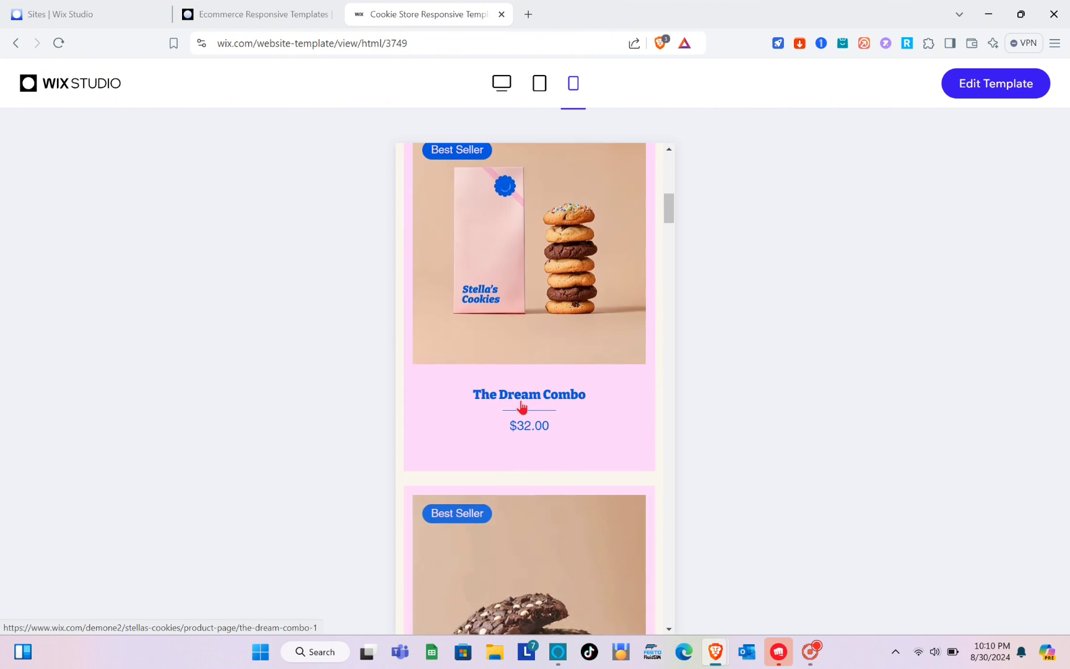
scroll(521, 407, "down", 12)
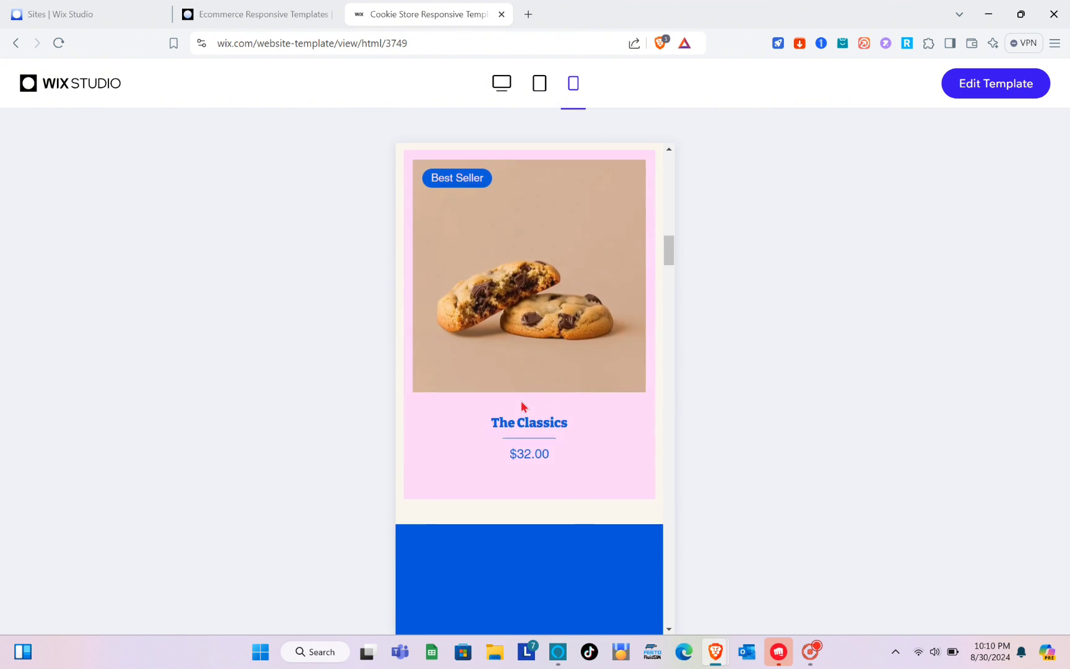
scroll(522, 407, "down", 10)
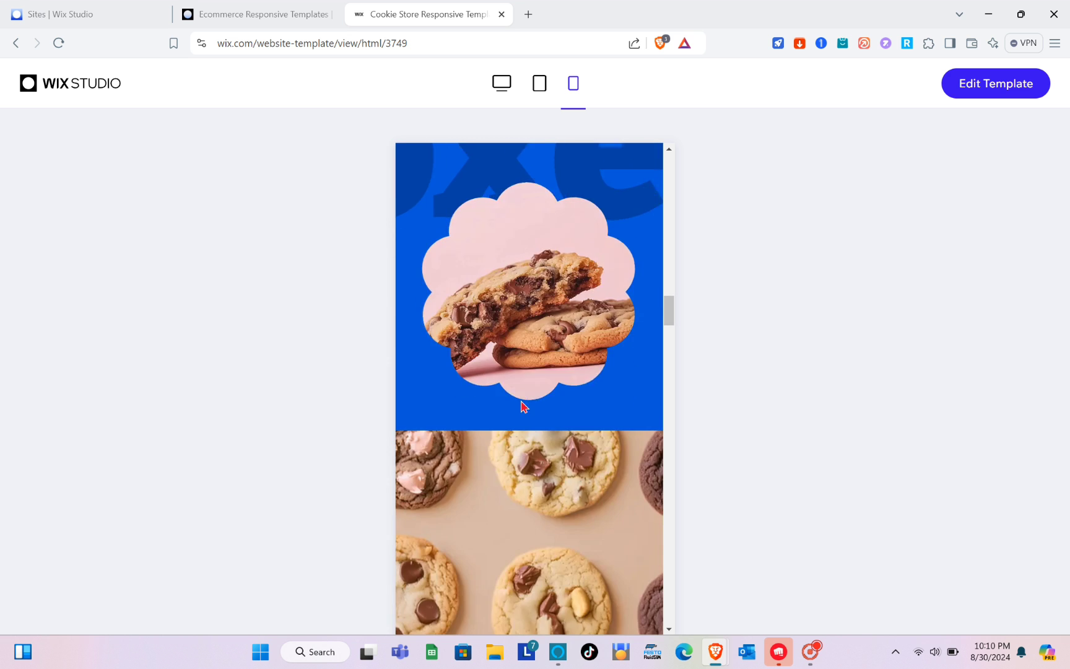
scroll(521, 407, "down", 10)
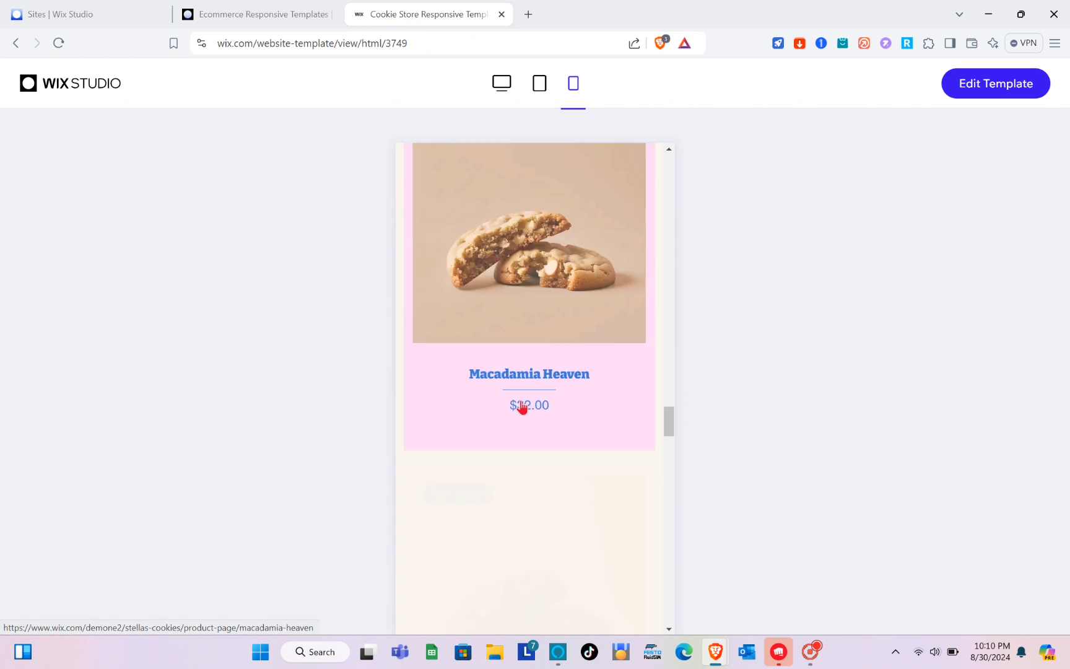
scroll(522, 406, "up", 15)
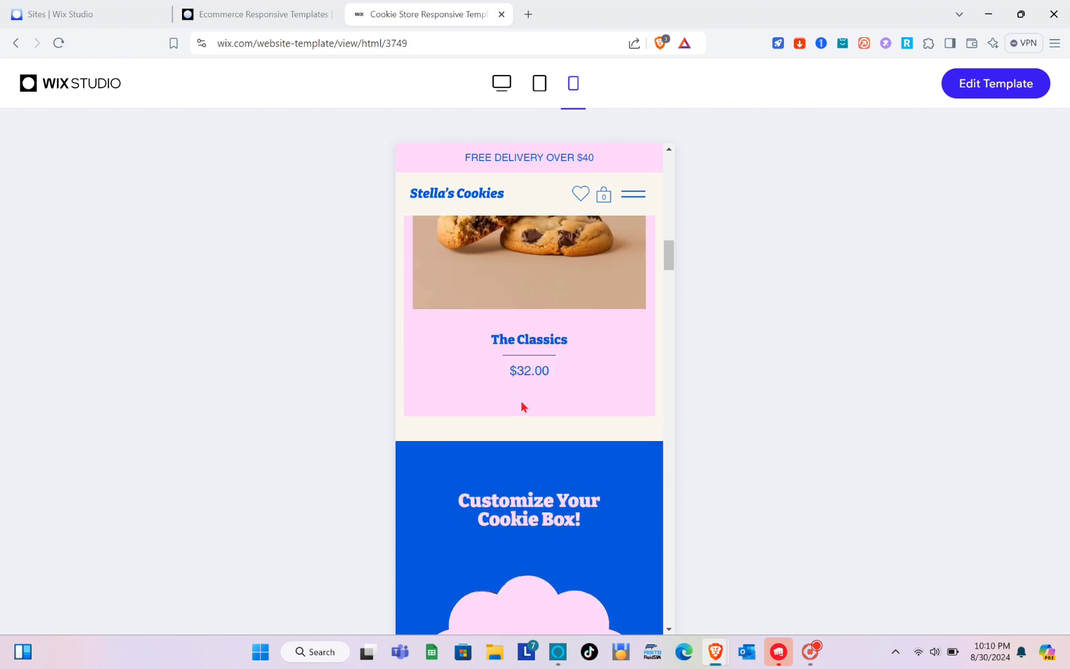
Return the preview to the desktop layout and open the Cookie Store template for editing.
left_click(539, 89)
left_click(506, 89)
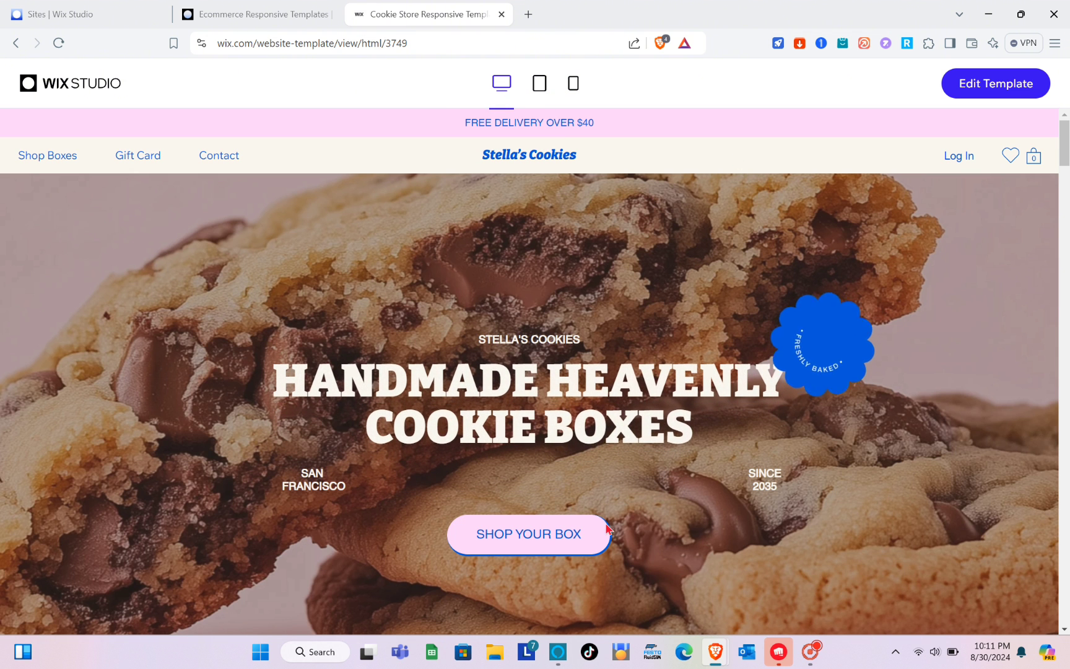
scroll(636, 403, "down", 8)
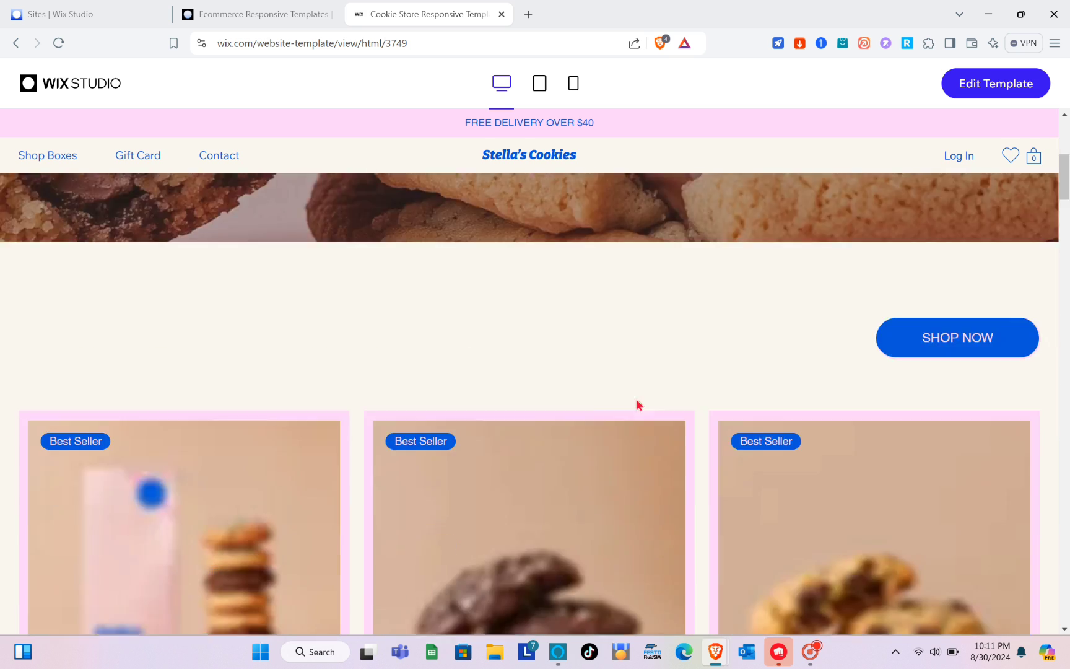
scroll(636, 406, "down", 3)
scroll(638, 406, "up", 12)
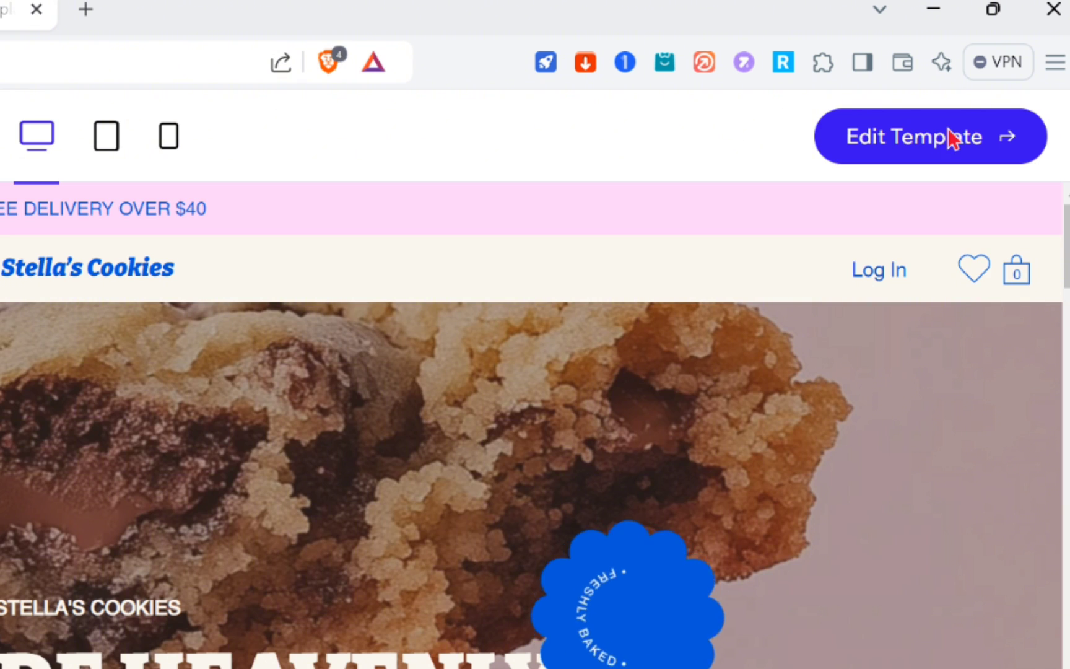
left_click(996, 85)
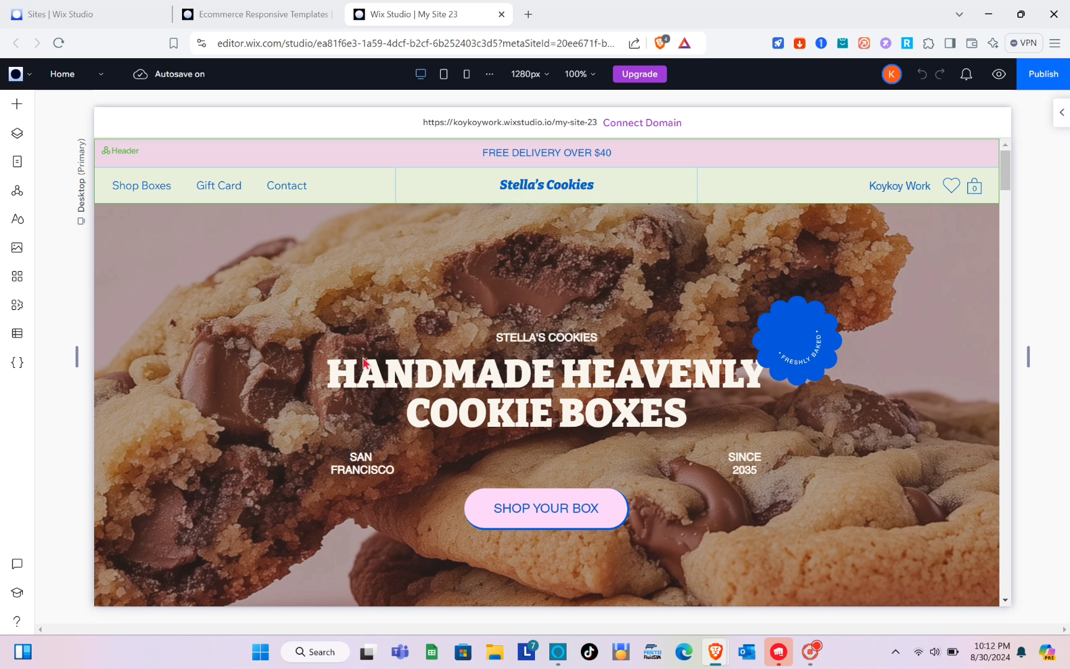
Examine the Home page sections on the editor's desktop canvas, from the hero banner down to the product listings.
scroll(310, 363, "down", 10)
scroll(310, 361, "down", 8)
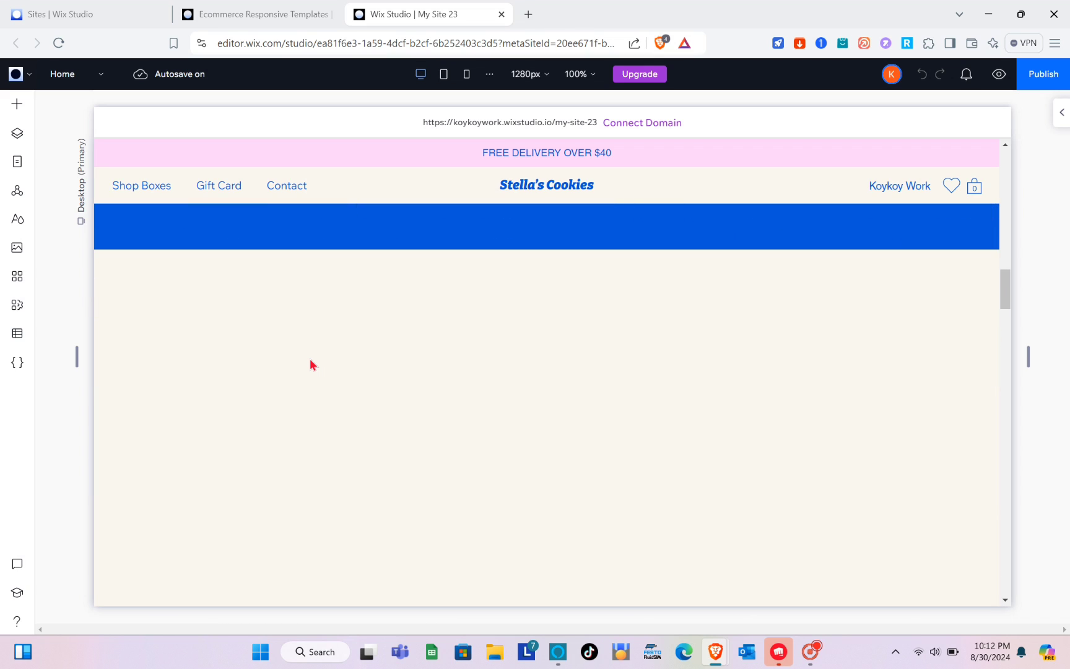
scroll(490, 233, "up", 8)
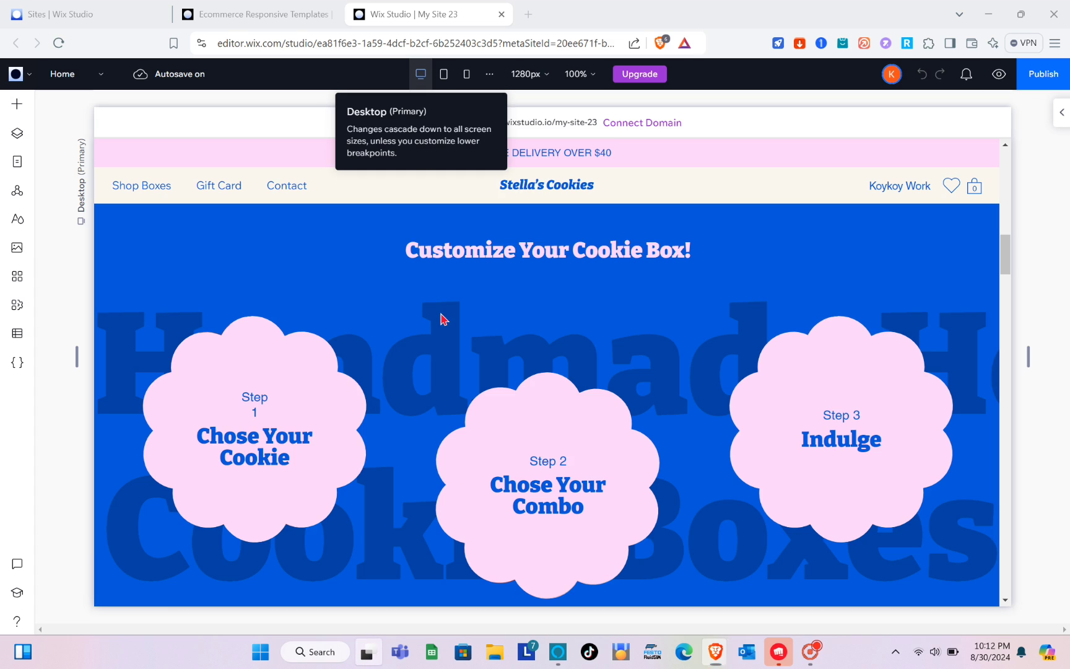
key("super+Tab")
left_click(372, 99)
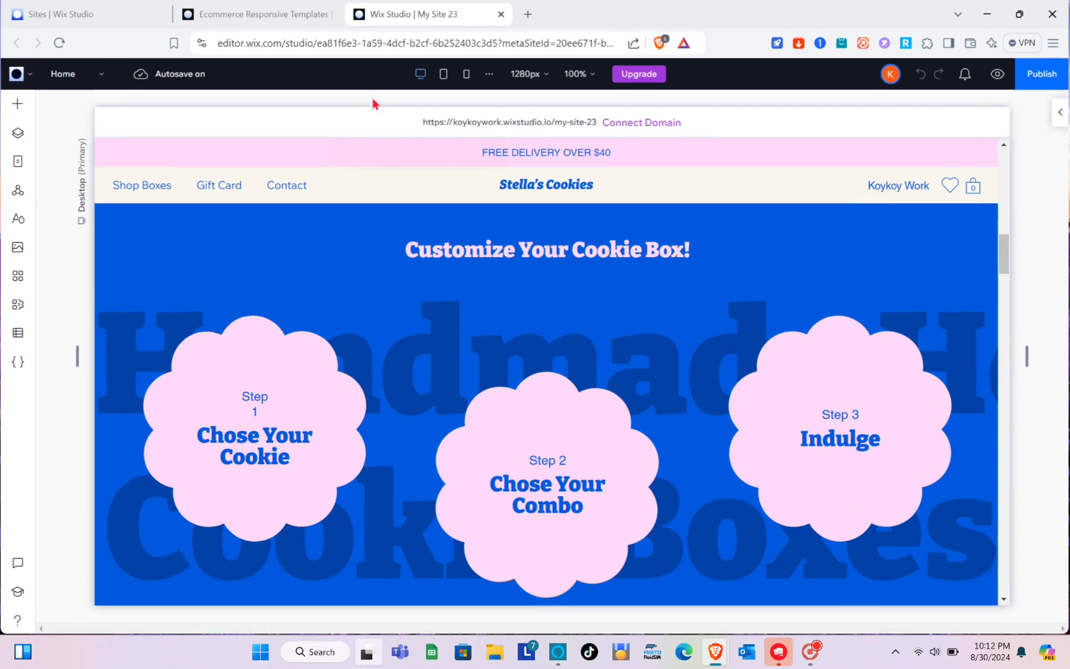
scroll(743, 403, "down", 10)
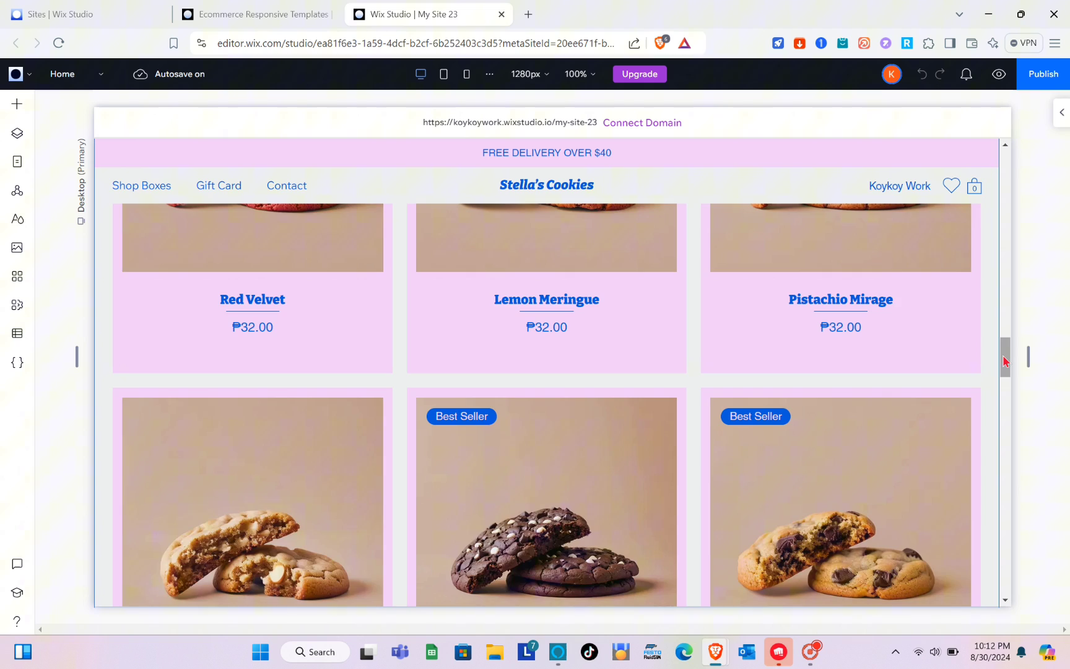
left_click_drag(1003, 356, 882, 63)
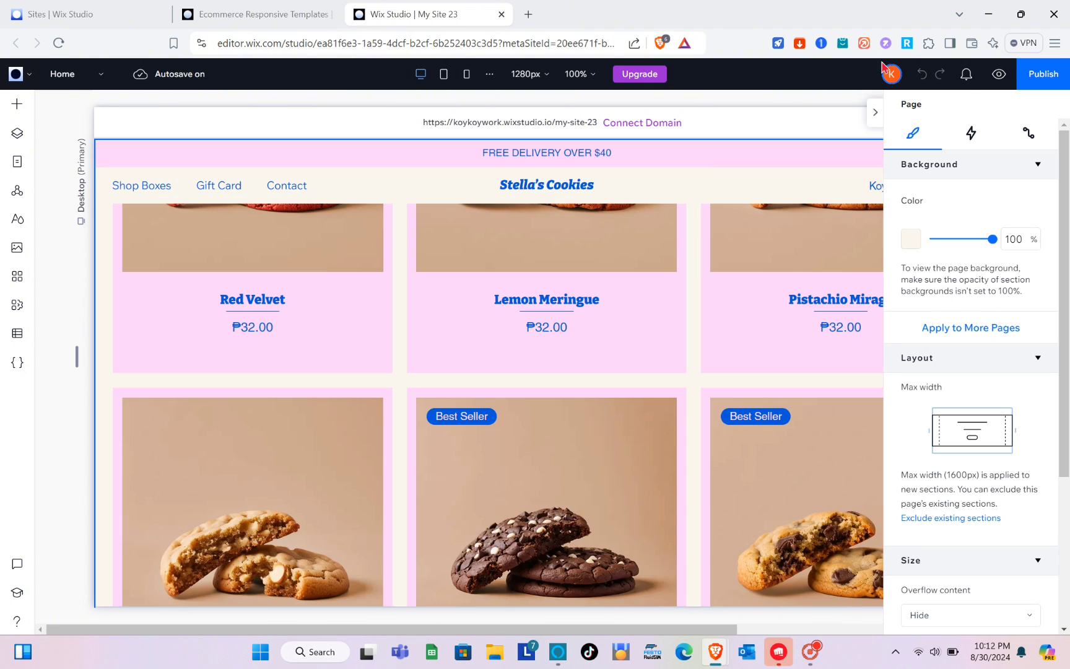
left_click(882, 113)
scroll(561, 313, "up", 8)
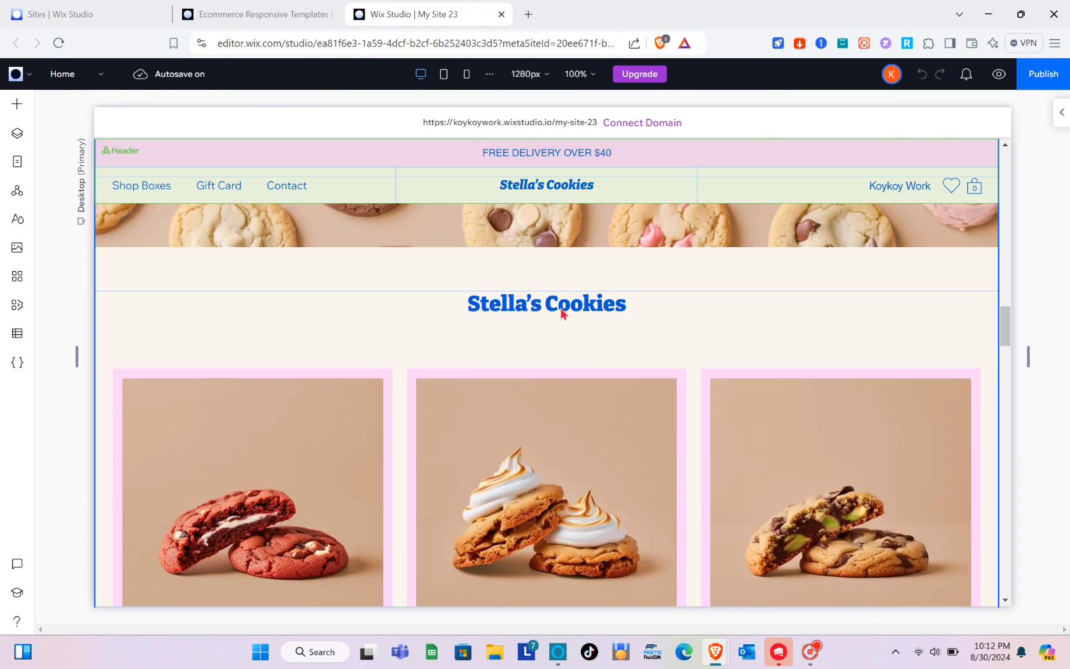
Open the menu management for the header's Shop Boxes, Gift Card and Contact navigation, and close it again.
scroll(561, 313, "up", 10)
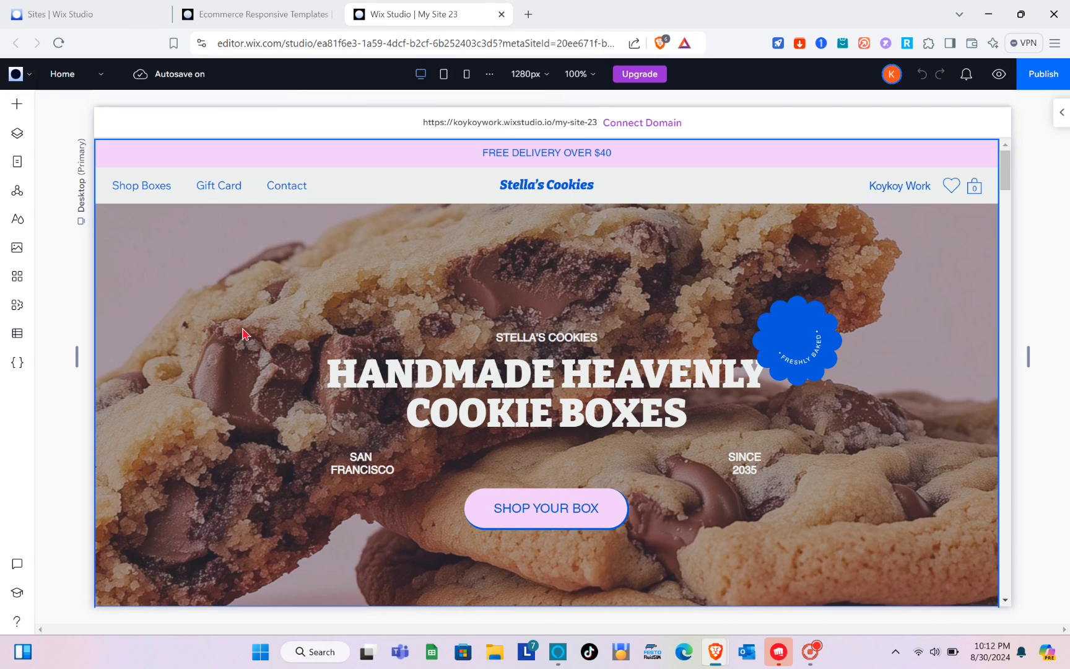
scroll(242, 333, "down", 1)
scroll(242, 334, "up", 1)
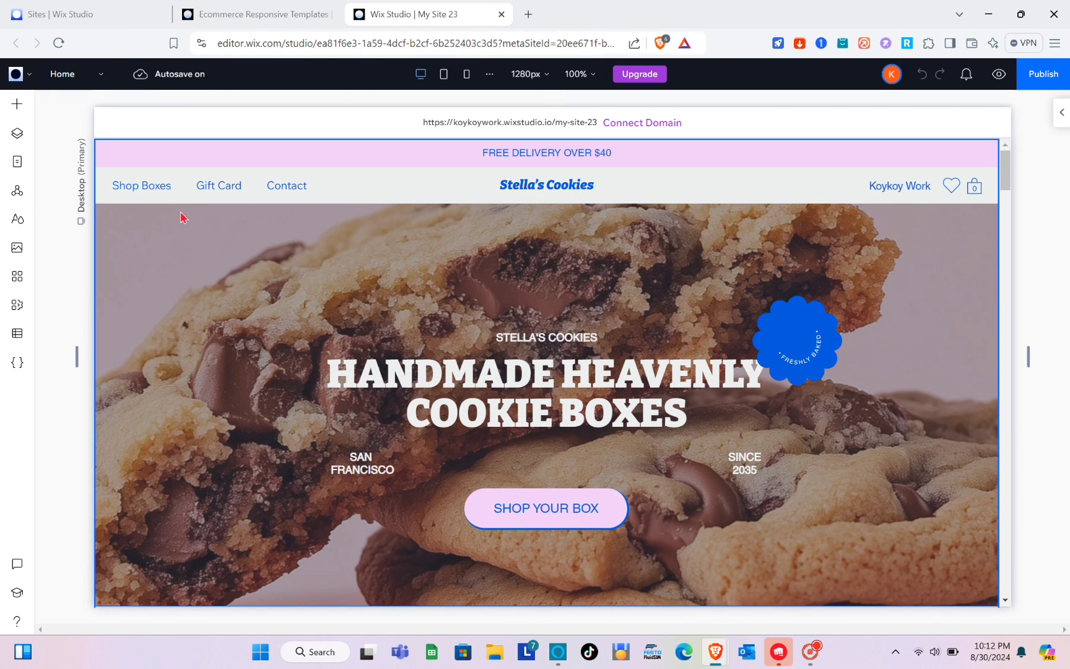
left_click(157, 188)
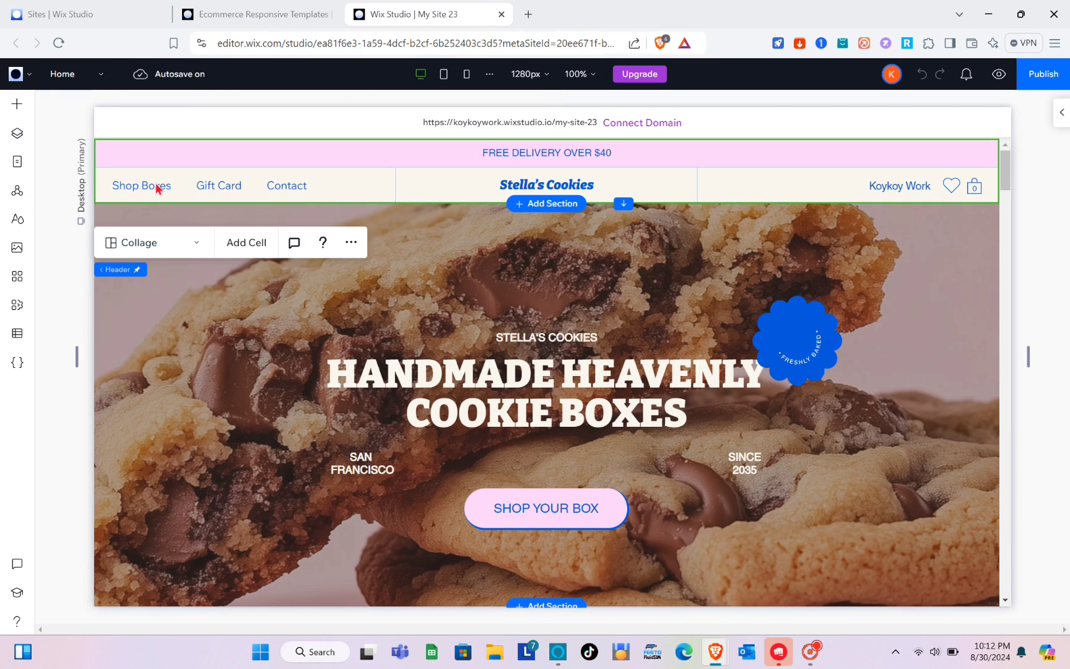
left_click(243, 192)
double_click(242, 188)
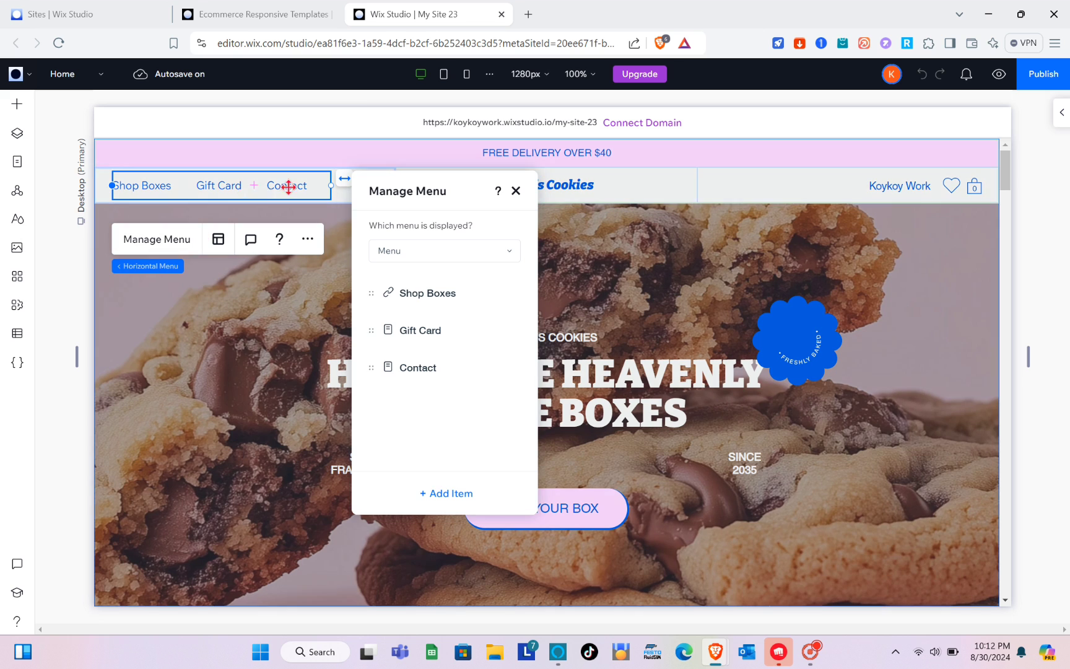
left_click(728, 196)
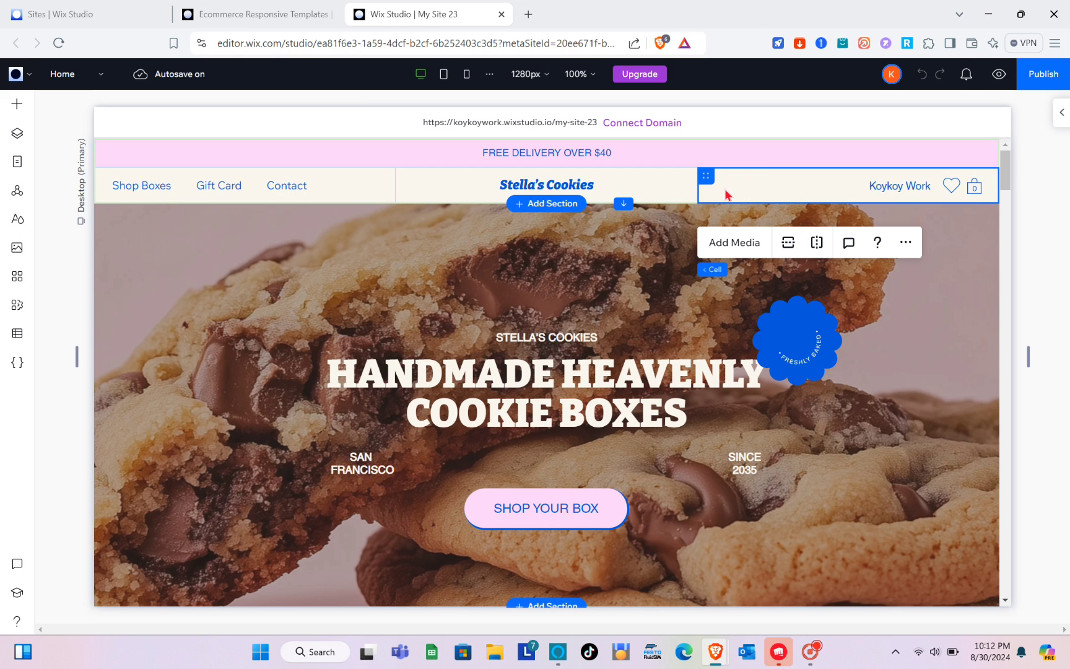
Select the hero section and examine its size, background, layout and position properties.
left_click(564, 394)
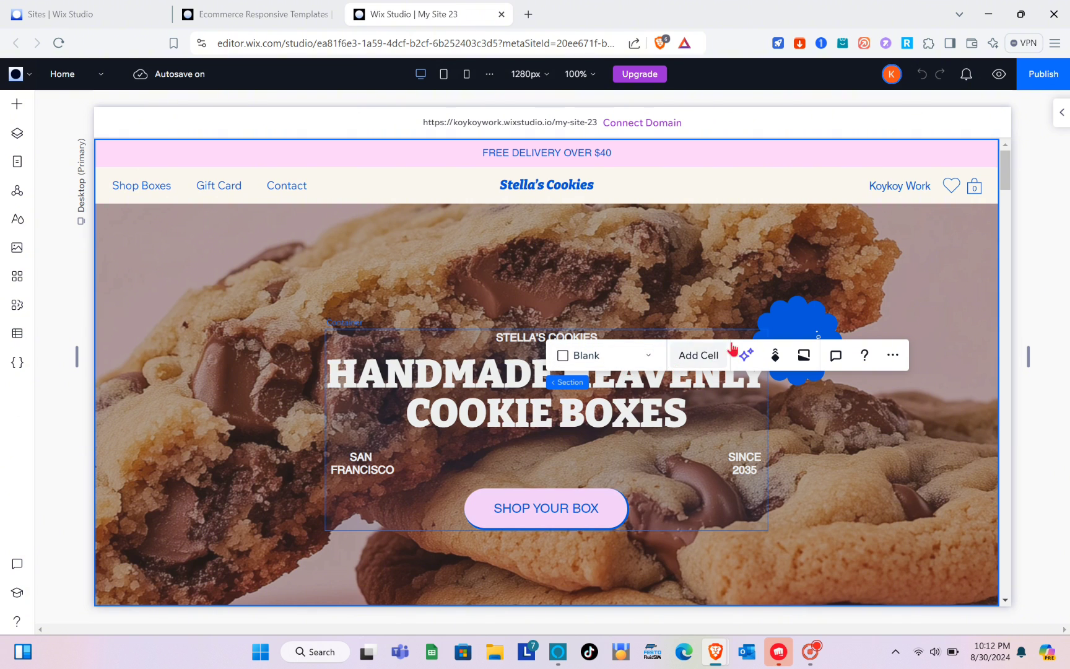
left_click(1056, 113)
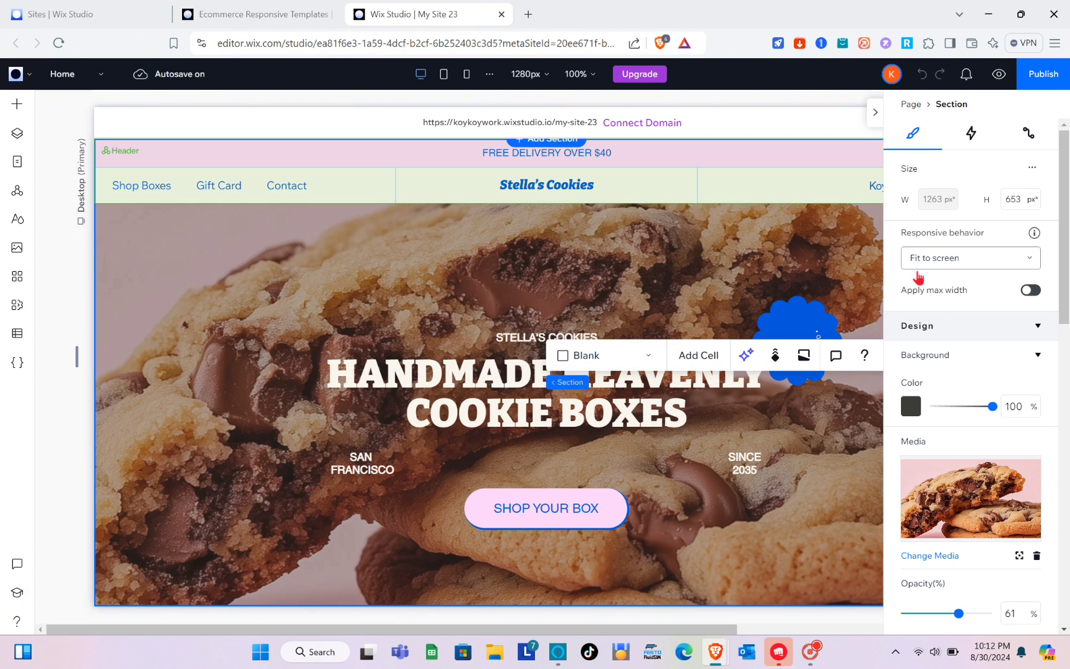
scroll(939, 325, "down", 2)
scroll(943, 323, "down", 2)
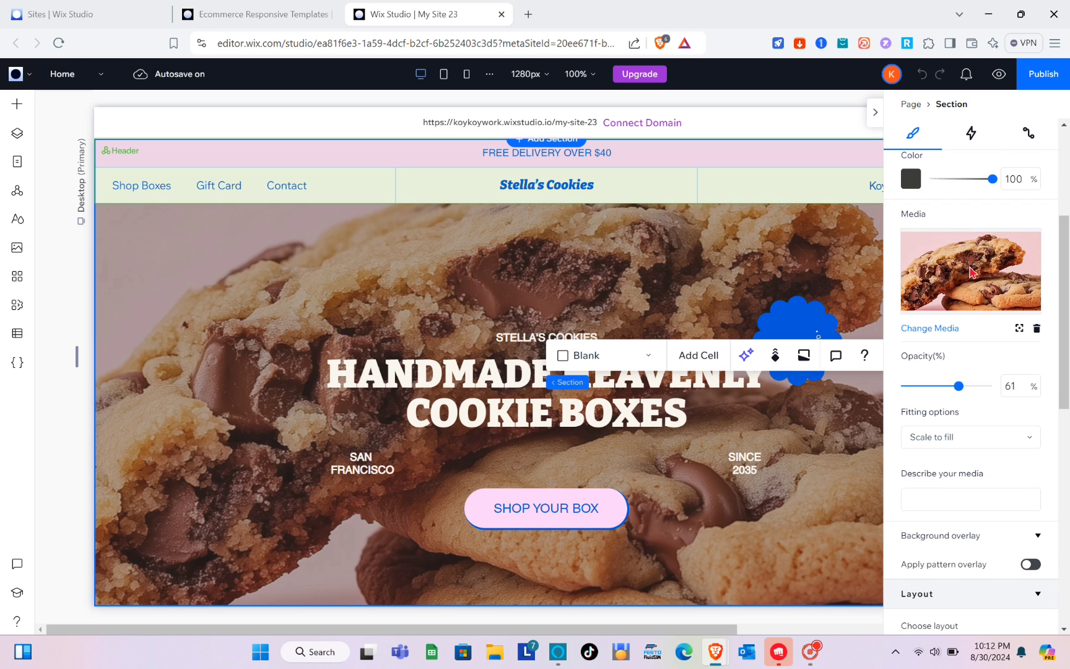
scroll(972, 272, "down", 2)
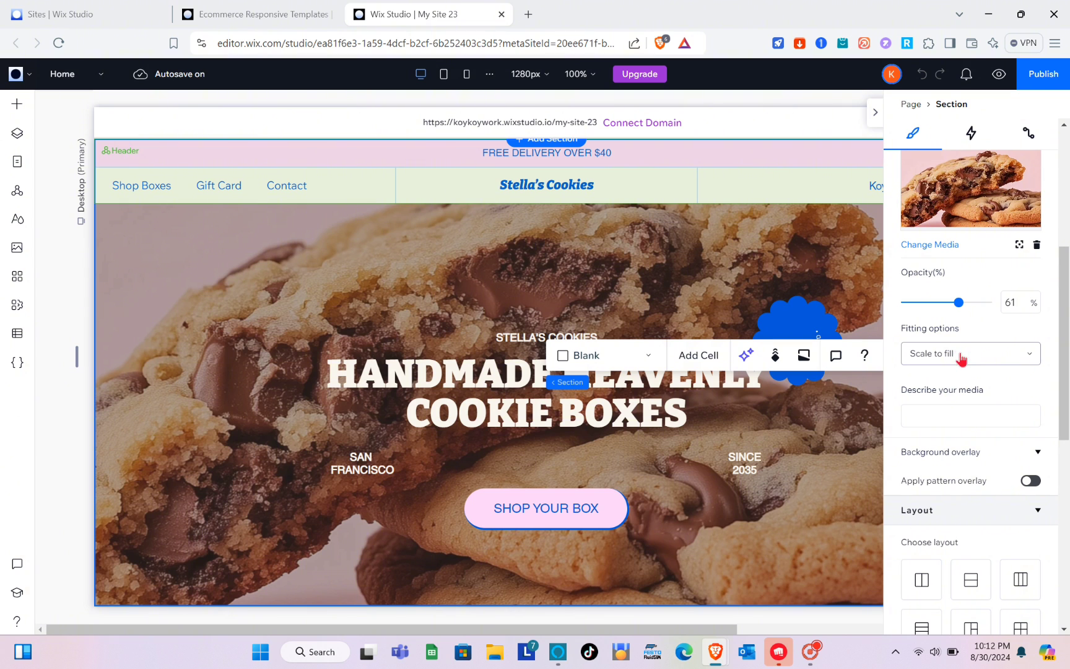
scroll(942, 418, "down", 6)
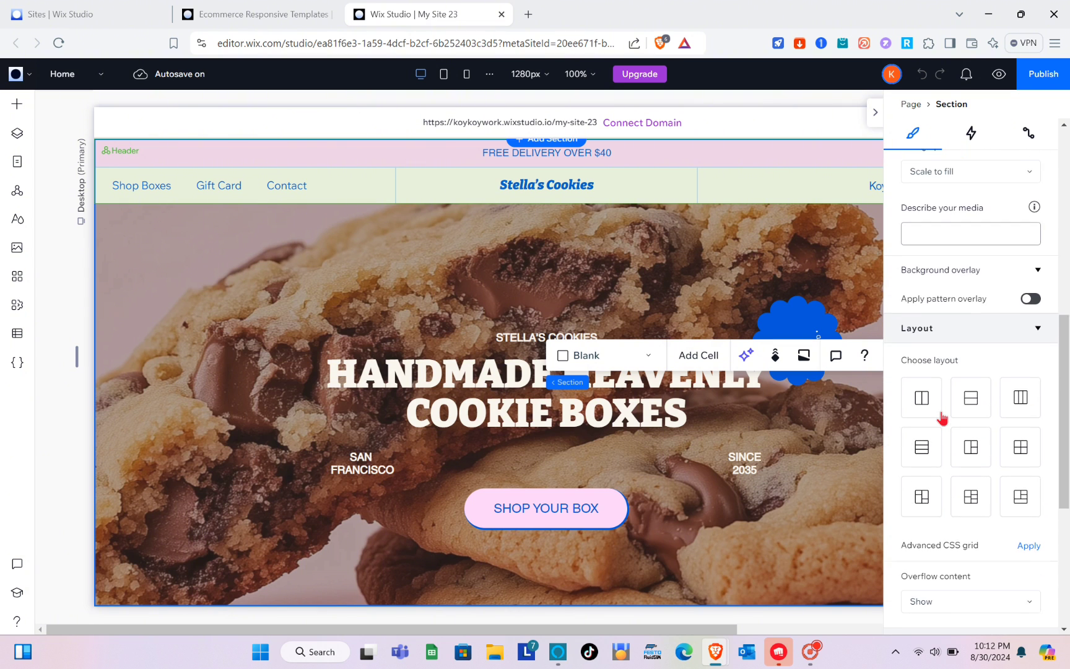
scroll(950, 341, "down", 5)
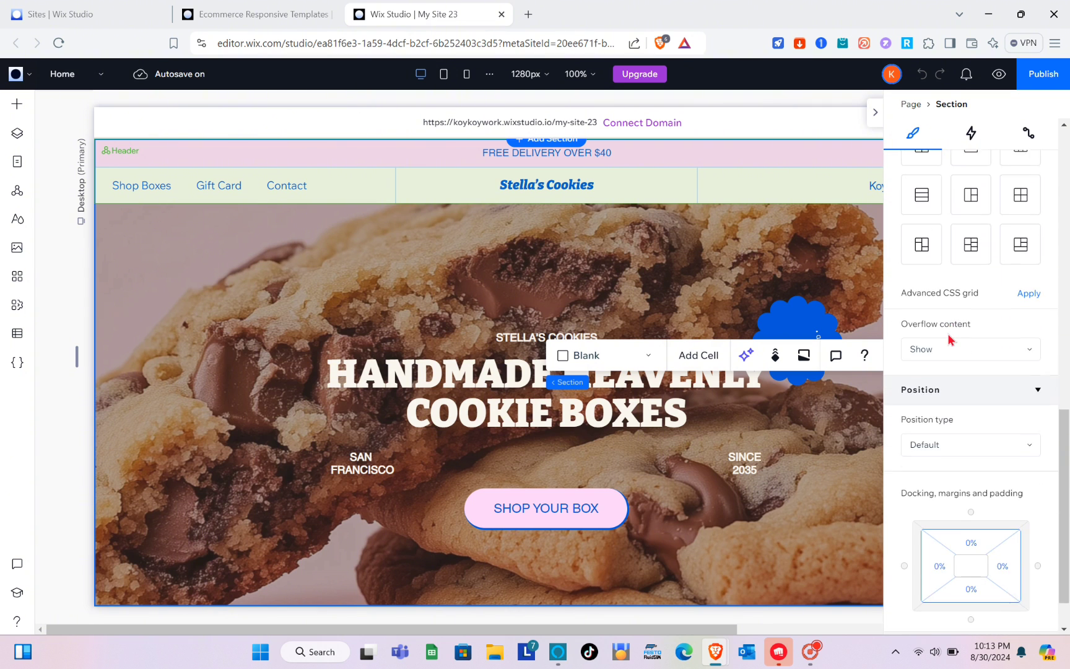
scroll(935, 325, "up", 3)
scroll(935, 325, "up", 8)
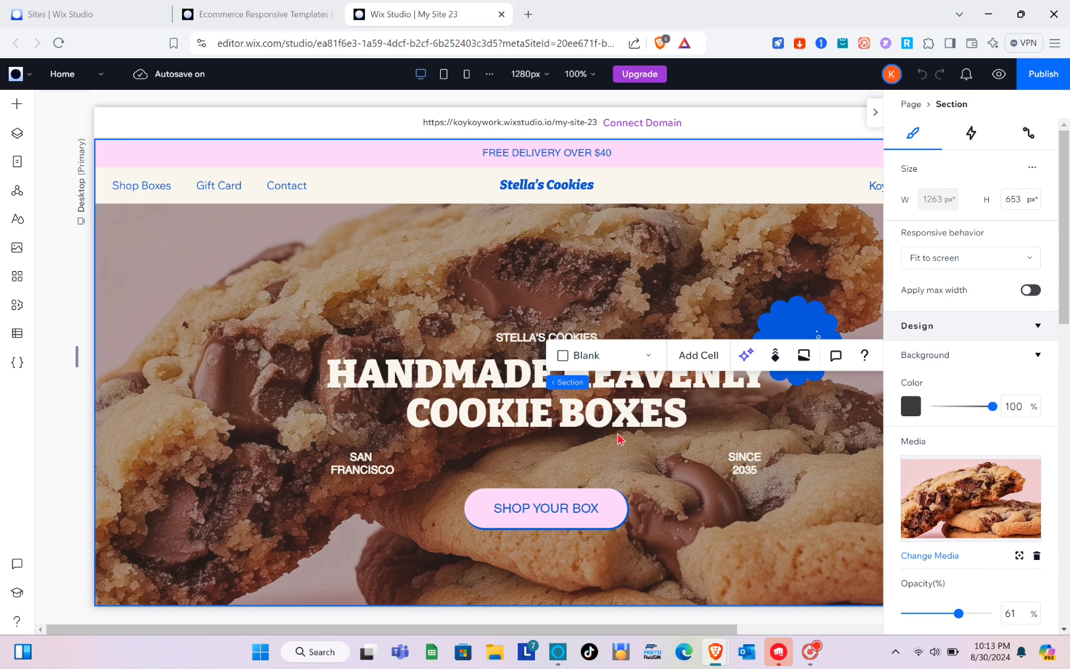
Open the hero headline "Handmade Heavenly Cookie Boxes" for text editing, and leave it unedited with its properties hidden.
left_click(611, 407)
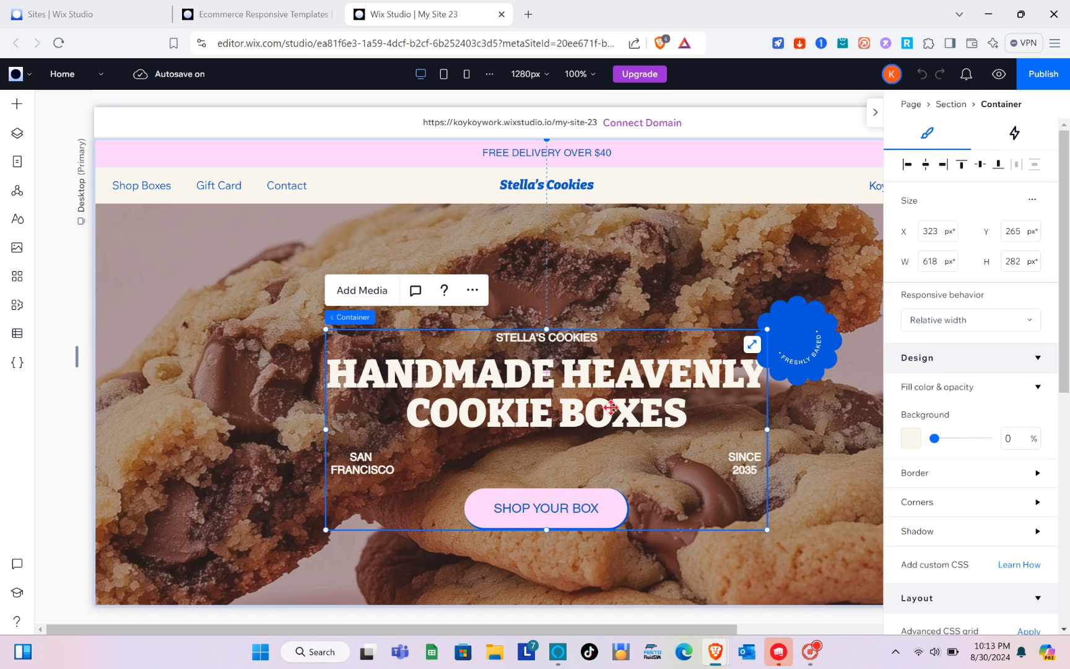
left_click(532, 375)
left_click(532, 375)
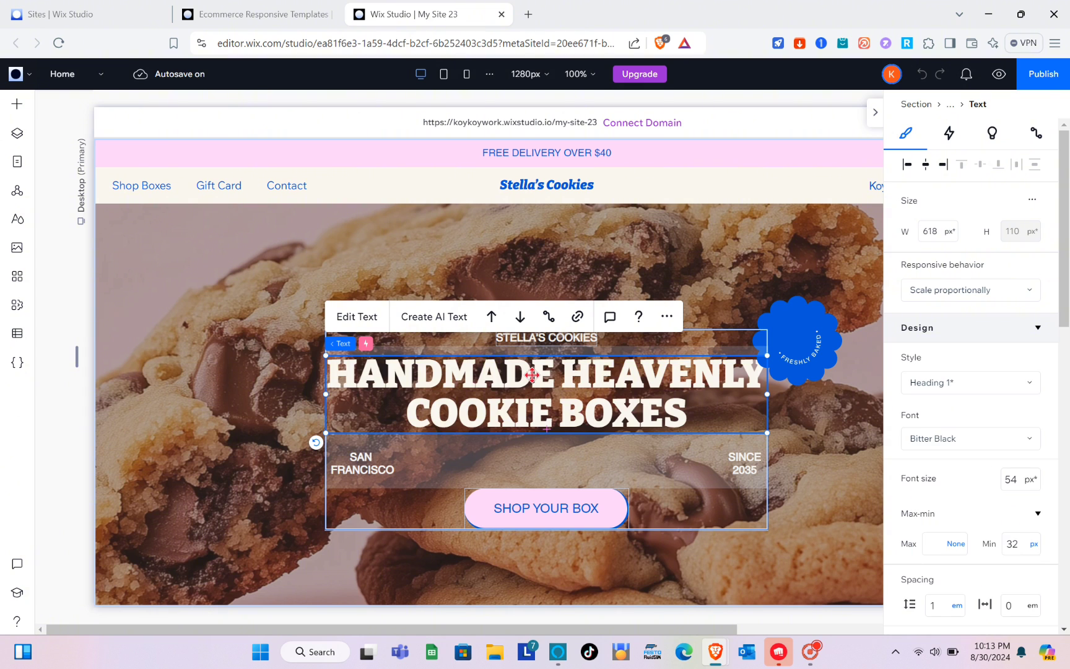
double_click(532, 374)
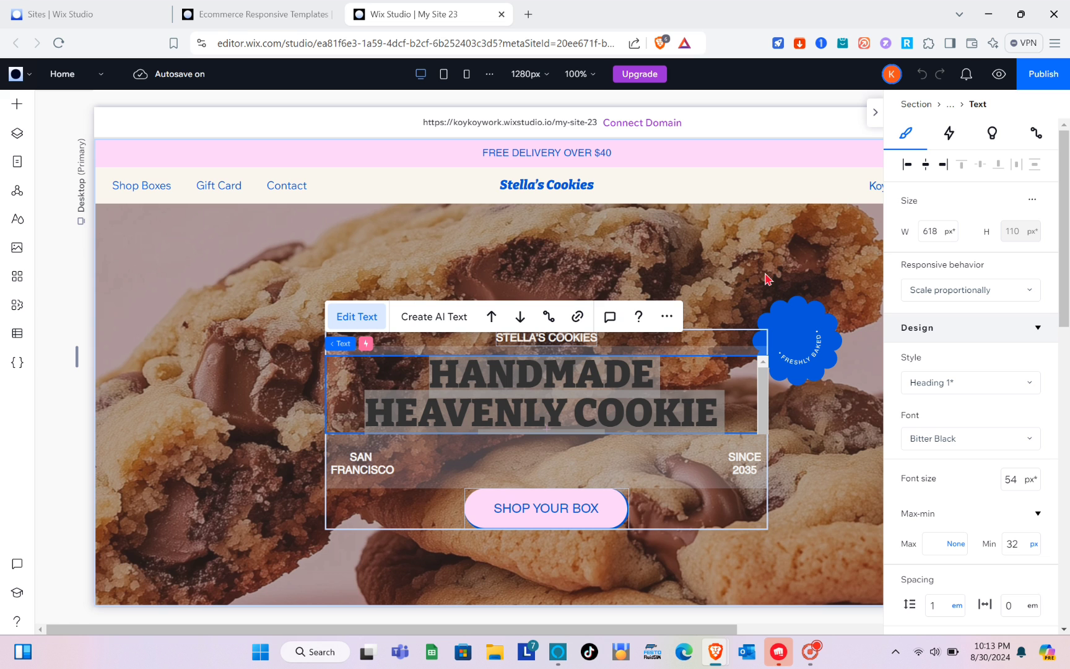
left_click(875, 111)
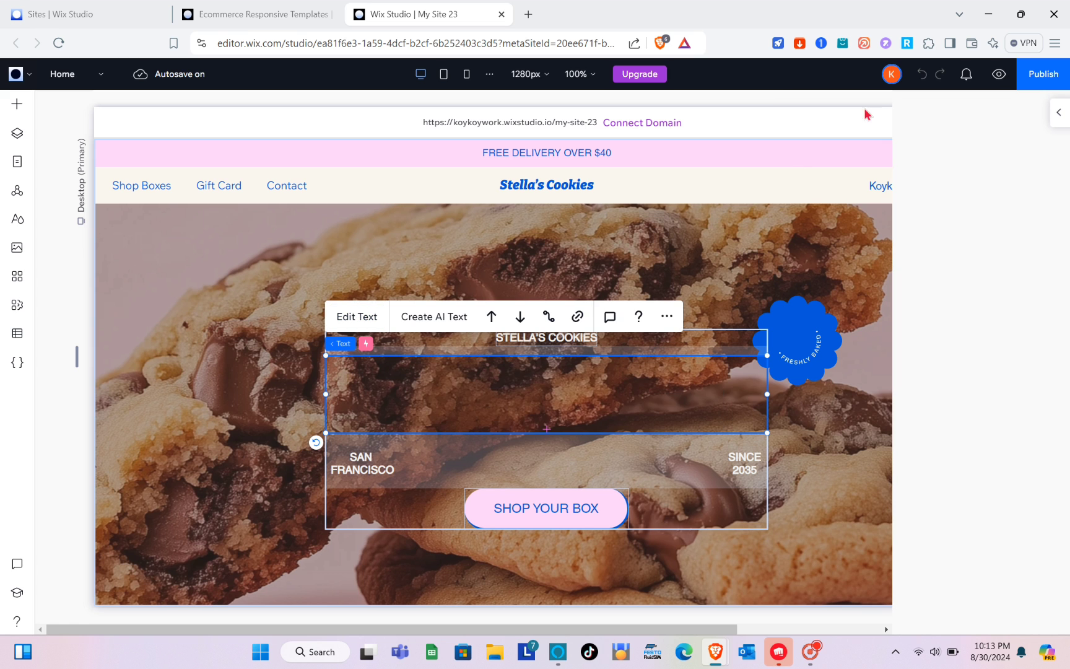
Switch the canvas to the tablet breakpoint and look through the Home page between the hero banner and the cookie box customization section.
left_click(443, 78)
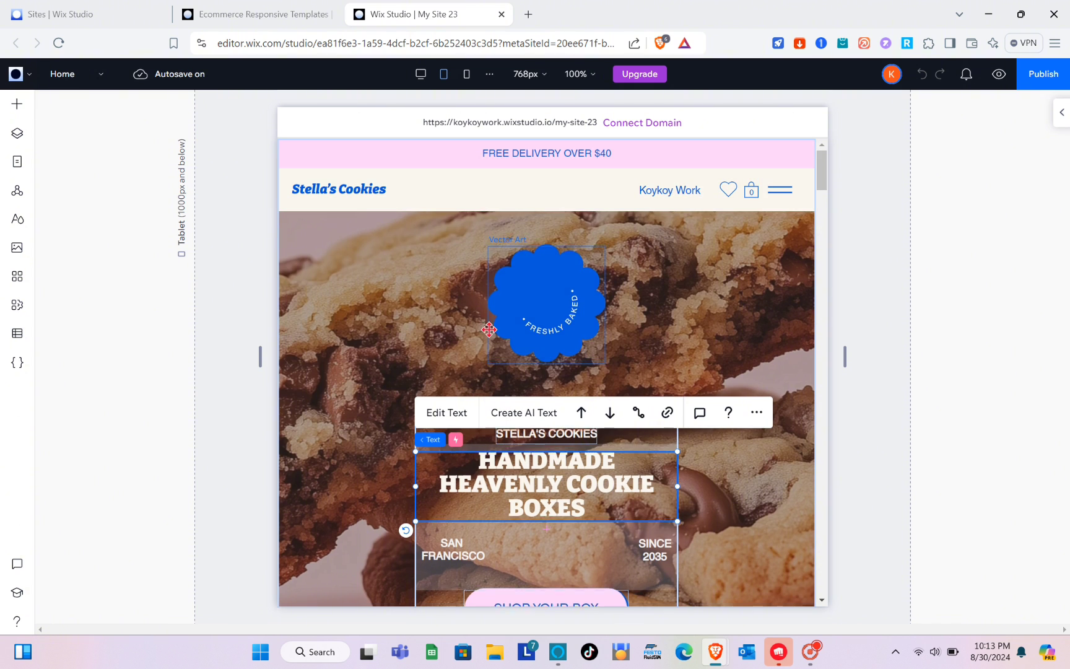
scroll(490, 330, "down", 10)
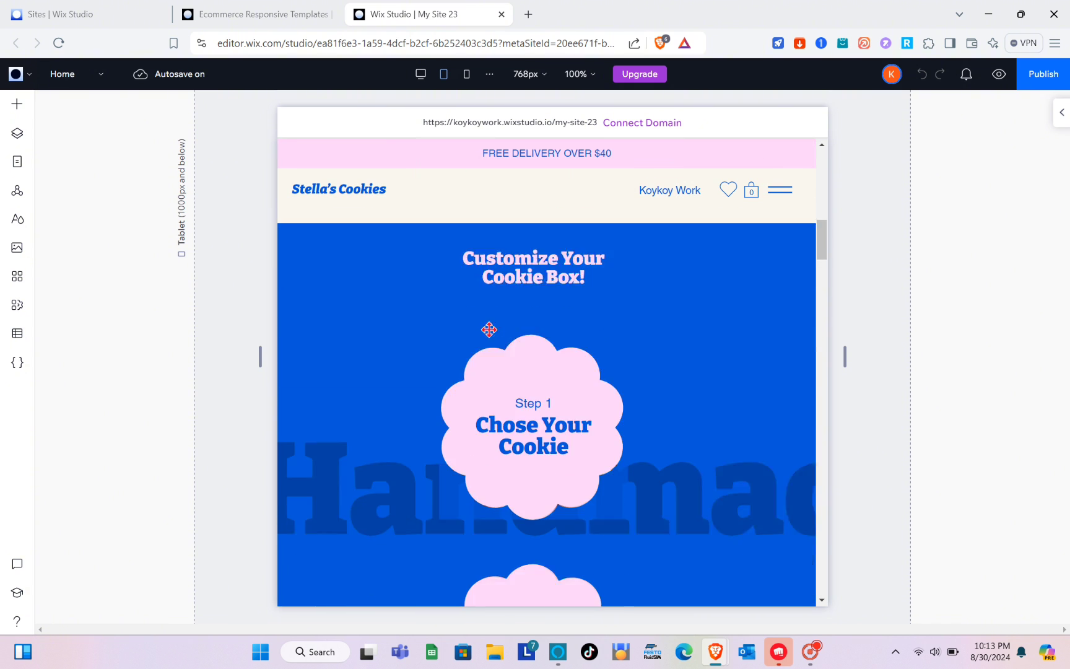
scroll(489, 329, "down", 6)
scroll(489, 330, "up", 12)
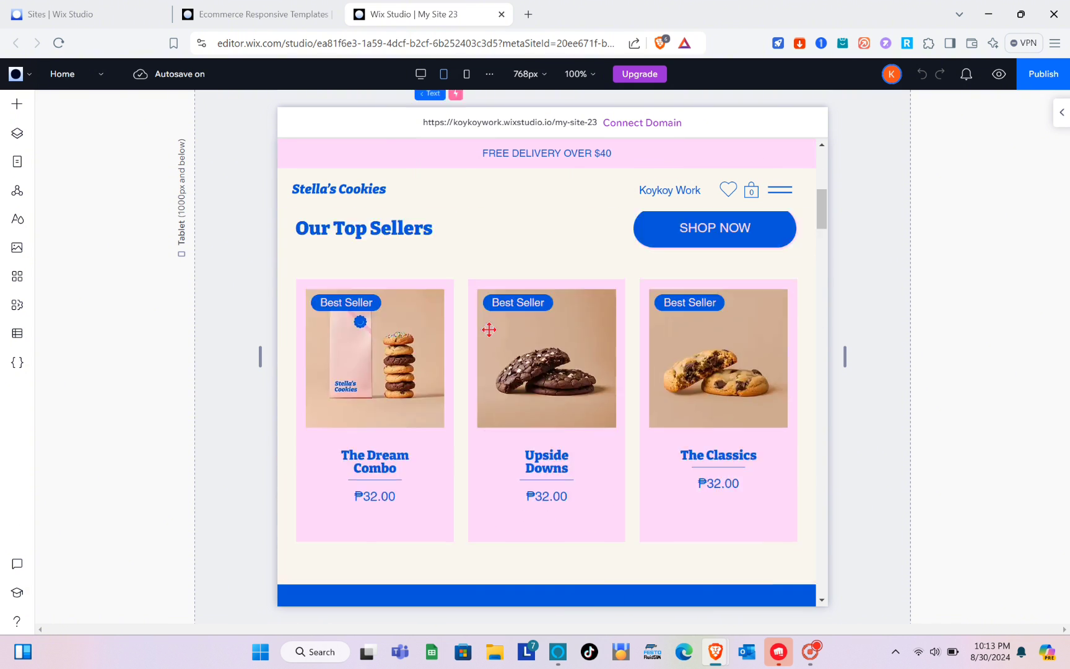
scroll(489, 329, "up", 7)
scroll(489, 329, "down", 5)
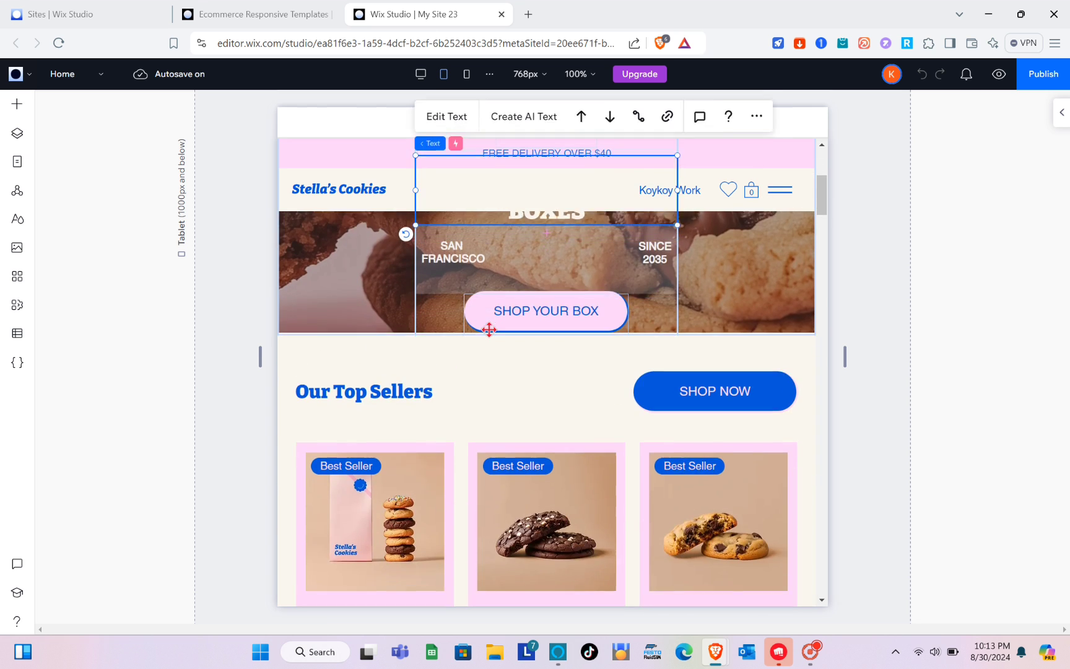
scroll(489, 329, "down", 5)
scroll(489, 329, "up", 2)
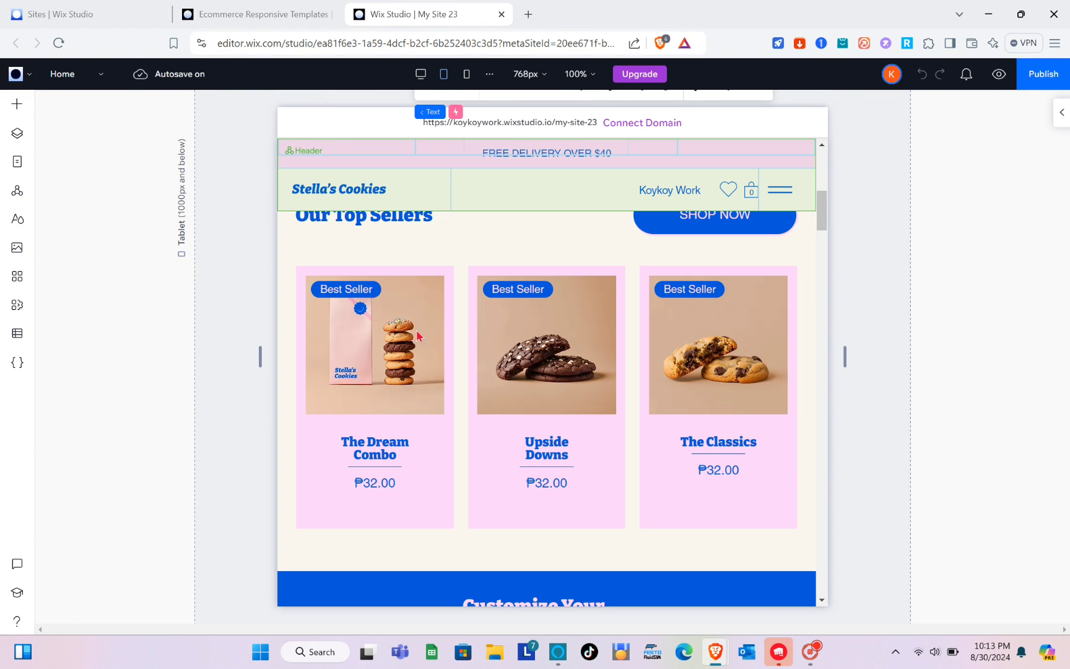
Set the grid behavior of the Our Top Sellers product gallery to Responsive (Fit to screen).
left_click(375, 435)
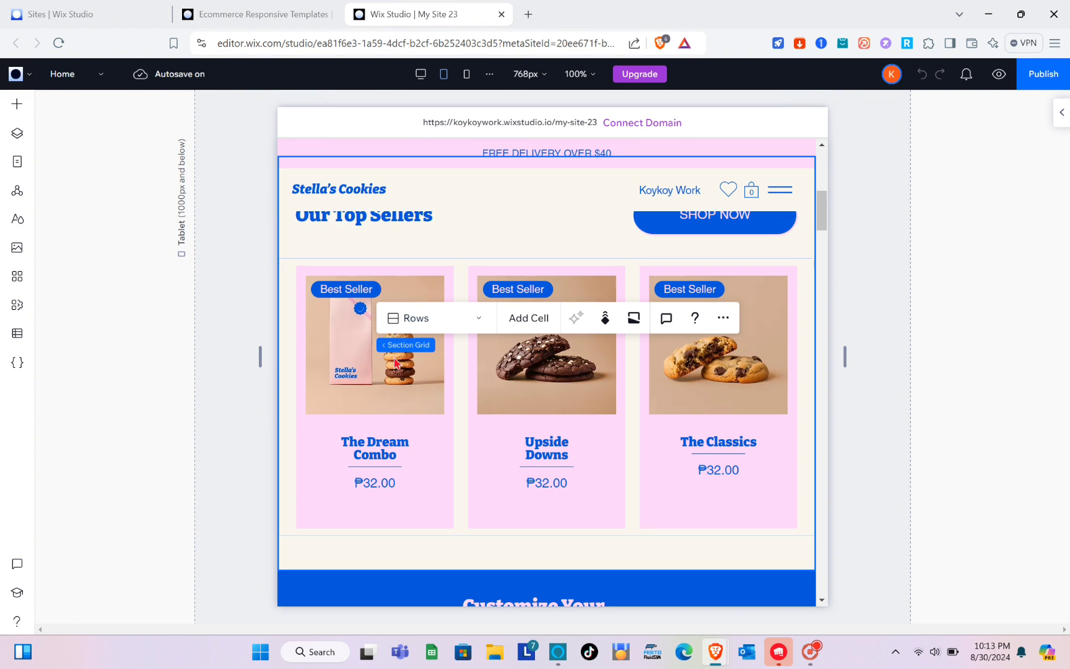
left_click(325, 420)
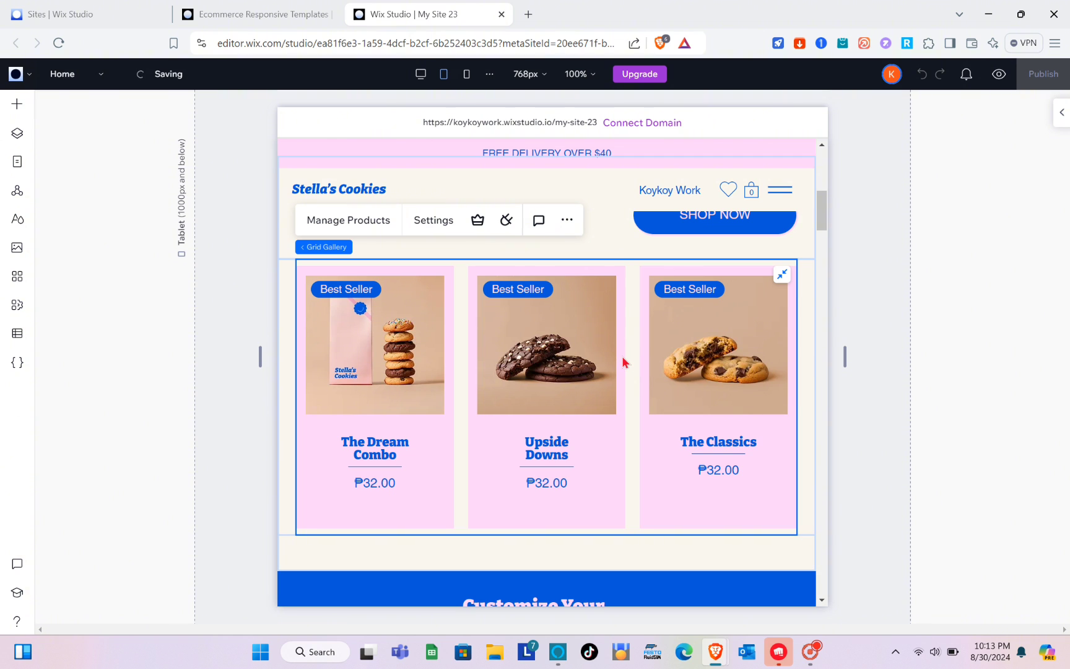
left_click(423, 223)
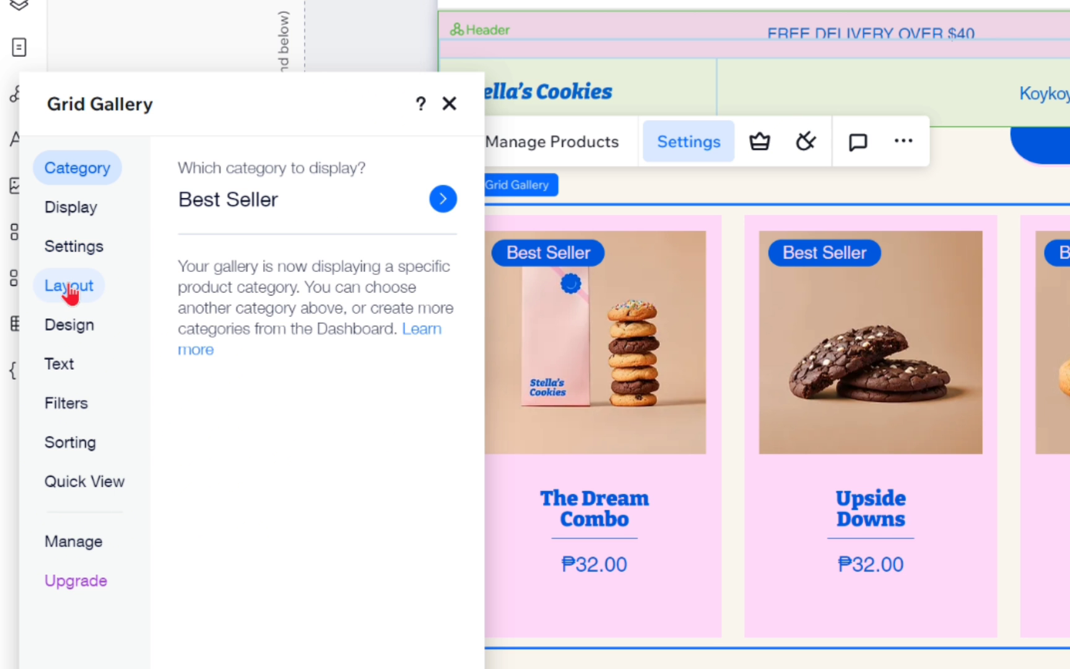
left_click(49, 311)
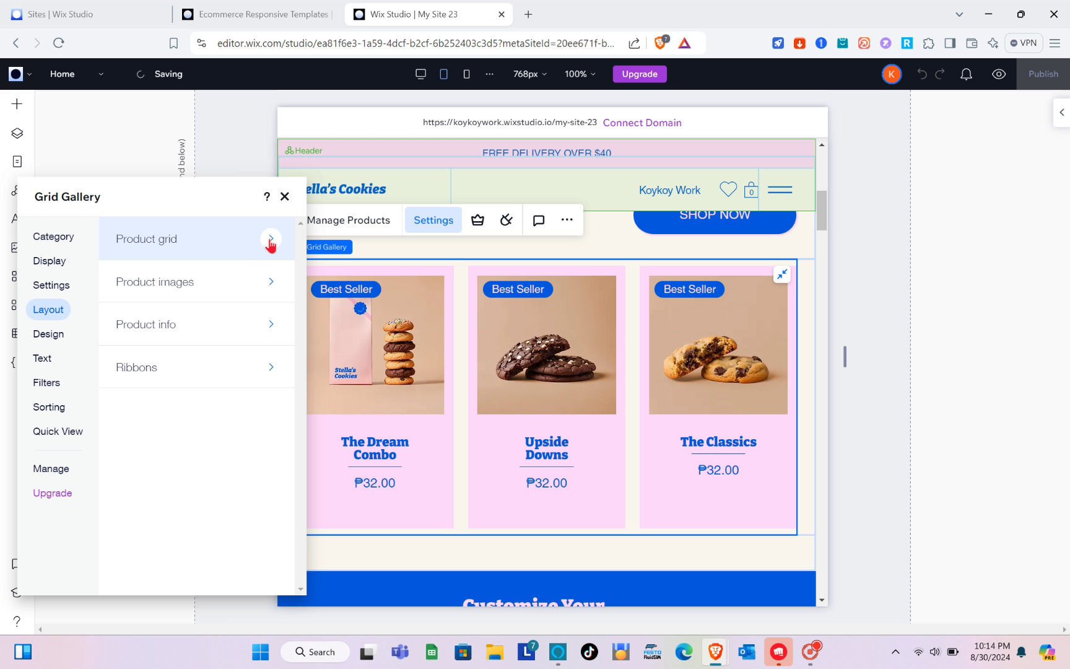
left_click(424, 173)
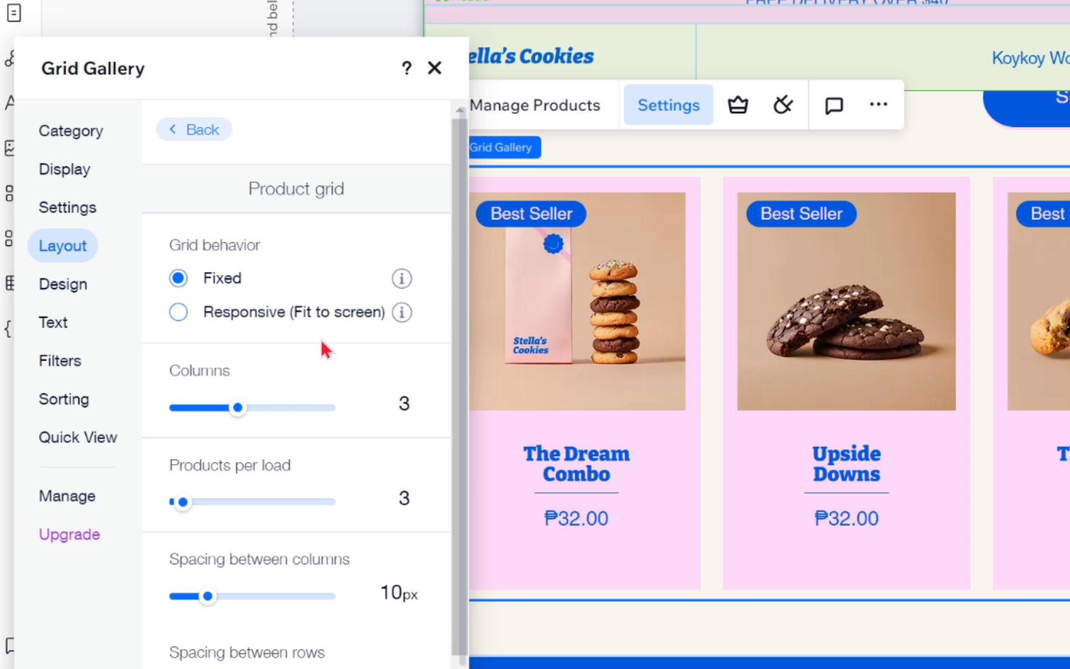
left_click(176, 312)
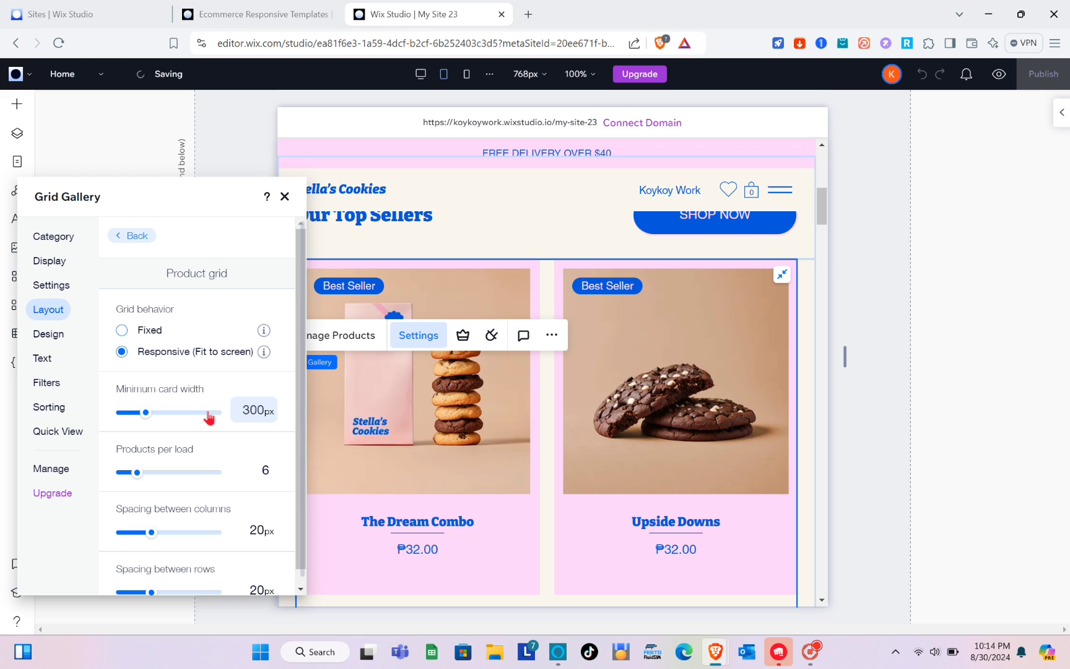
scroll(209, 418, "down", 1)
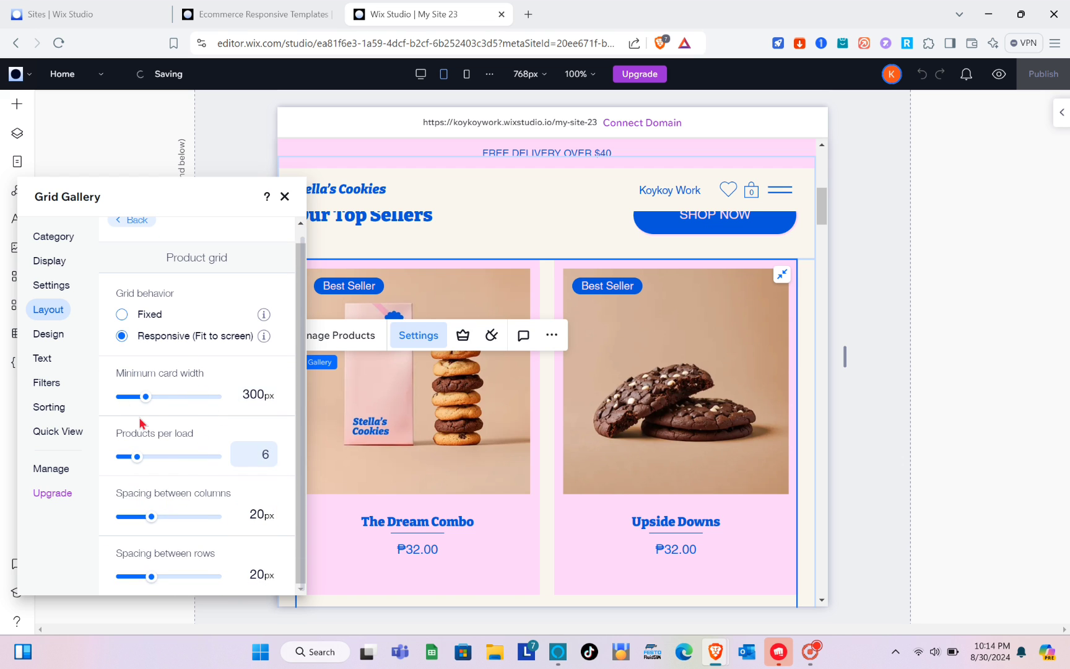
Look through the product gallery's general design options and its text settings.
left_click(47, 335)
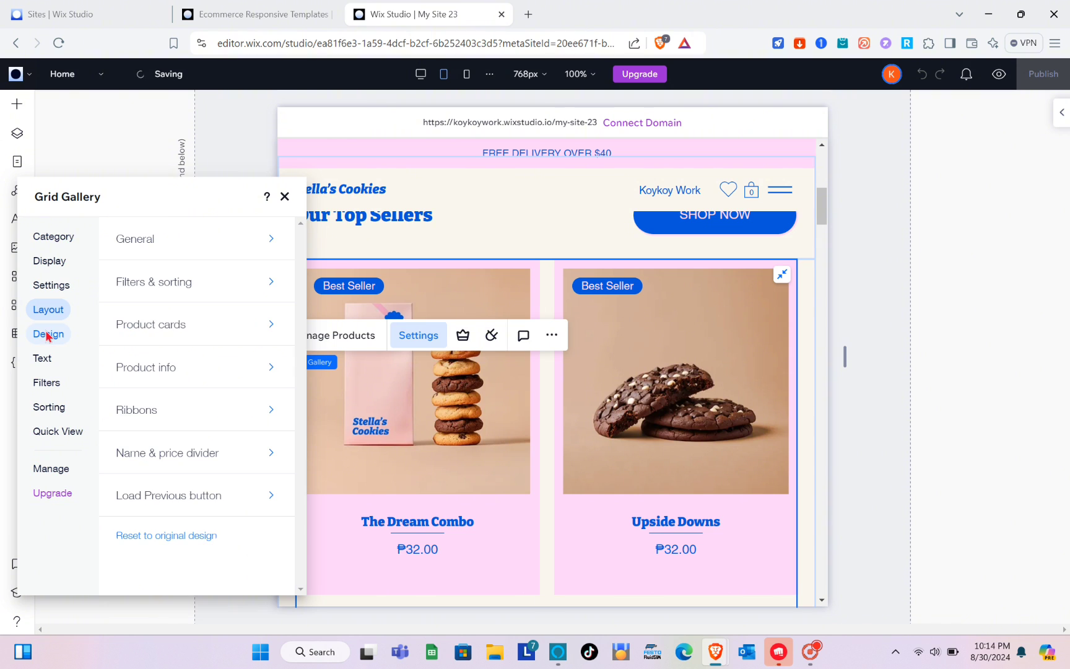
left_click(270, 240)
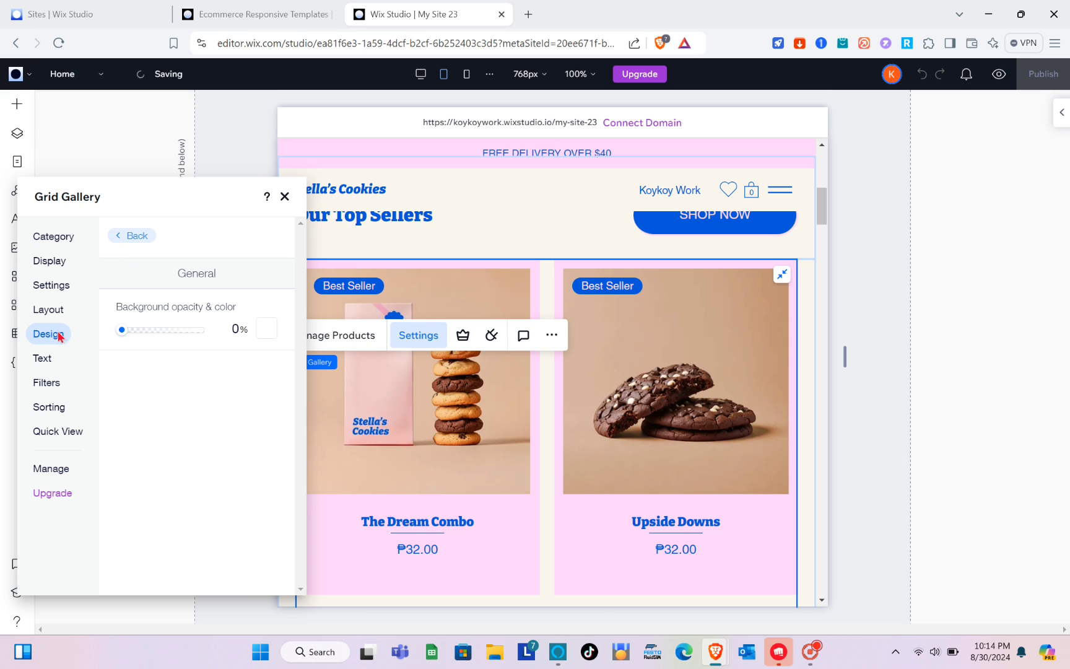
left_click(48, 364)
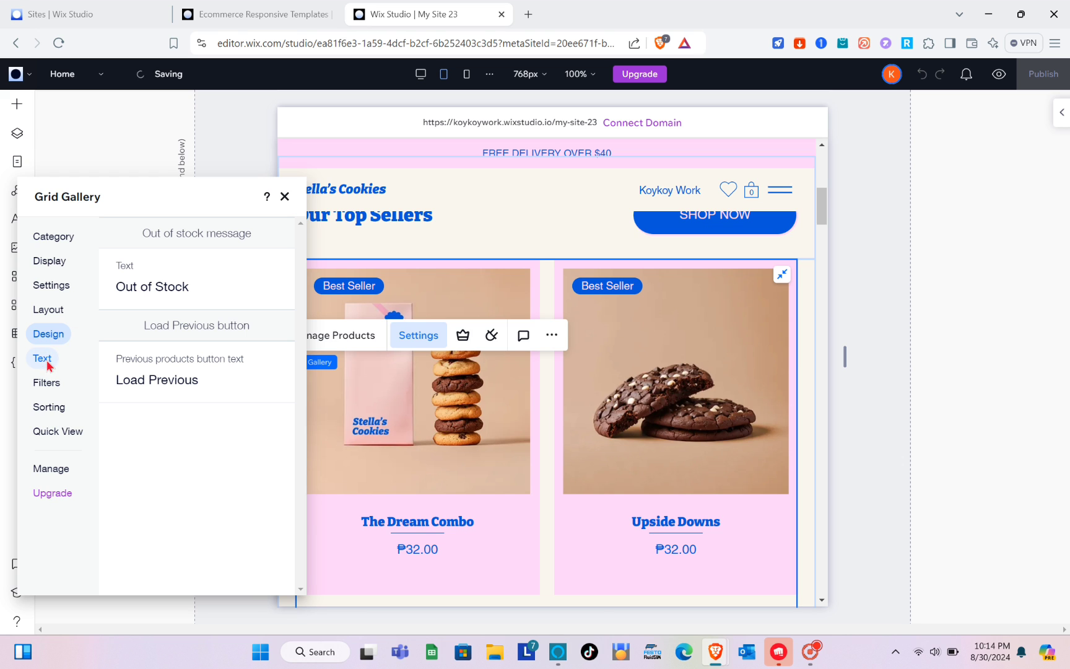
Examine the gallery's product image layout options, and close the gallery settings and the dashboard.
left_click(50, 310)
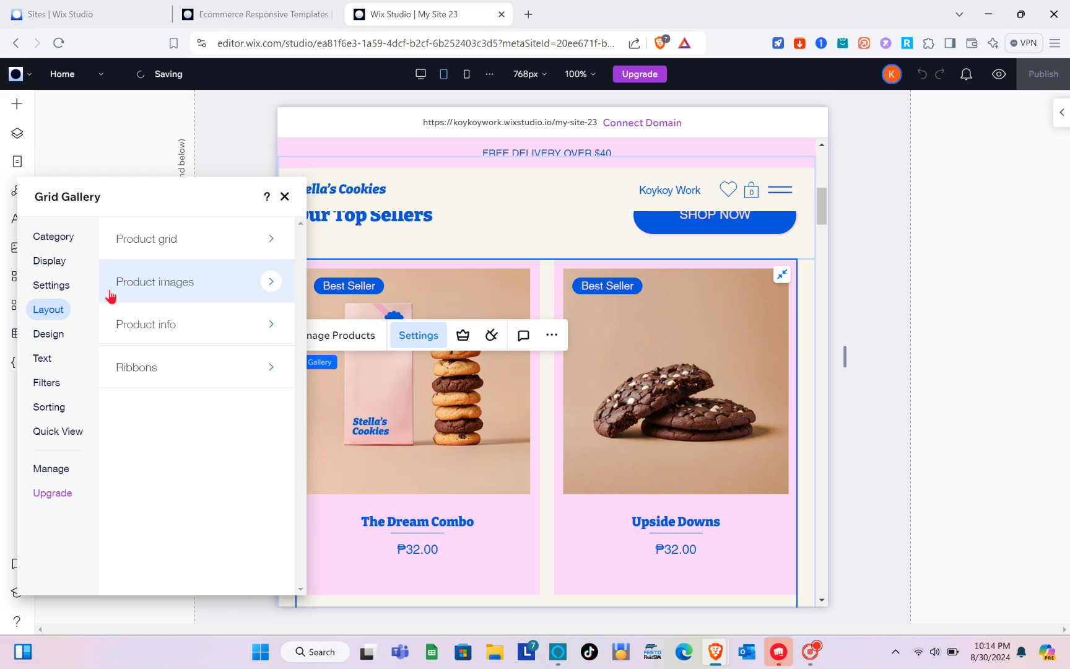
left_click(241, 282)
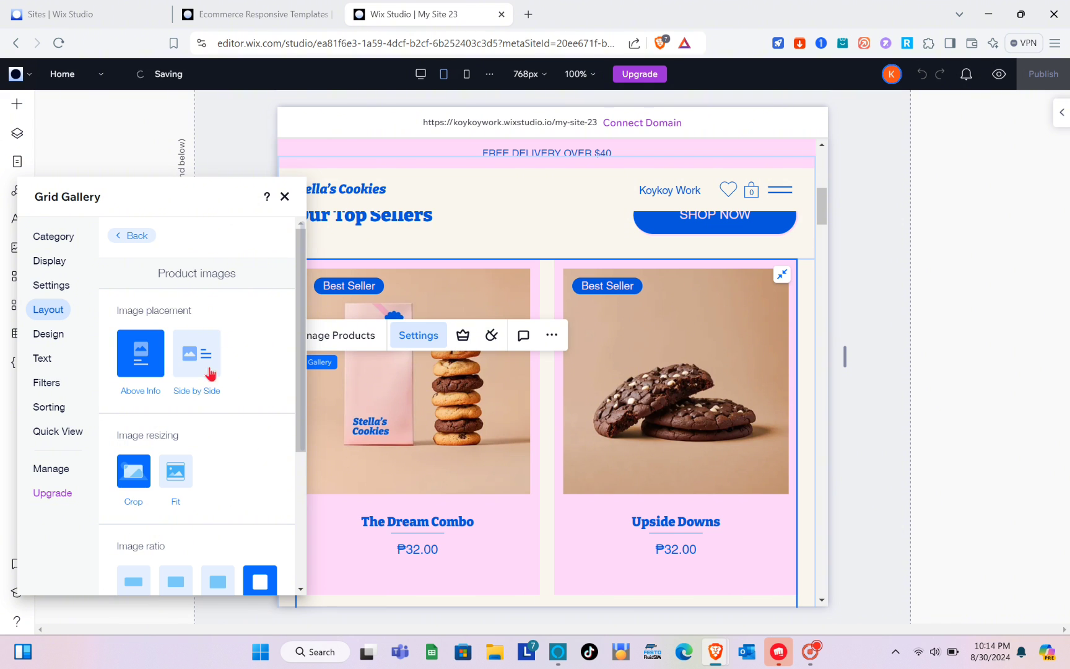
left_click(211, 371)
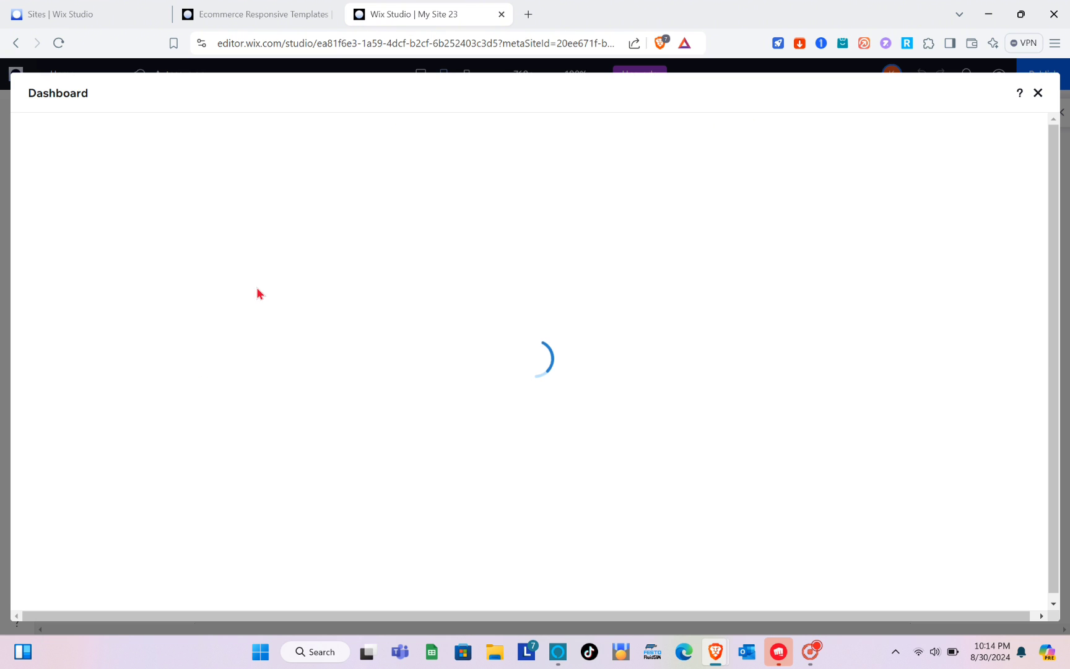
left_click(1034, 96)
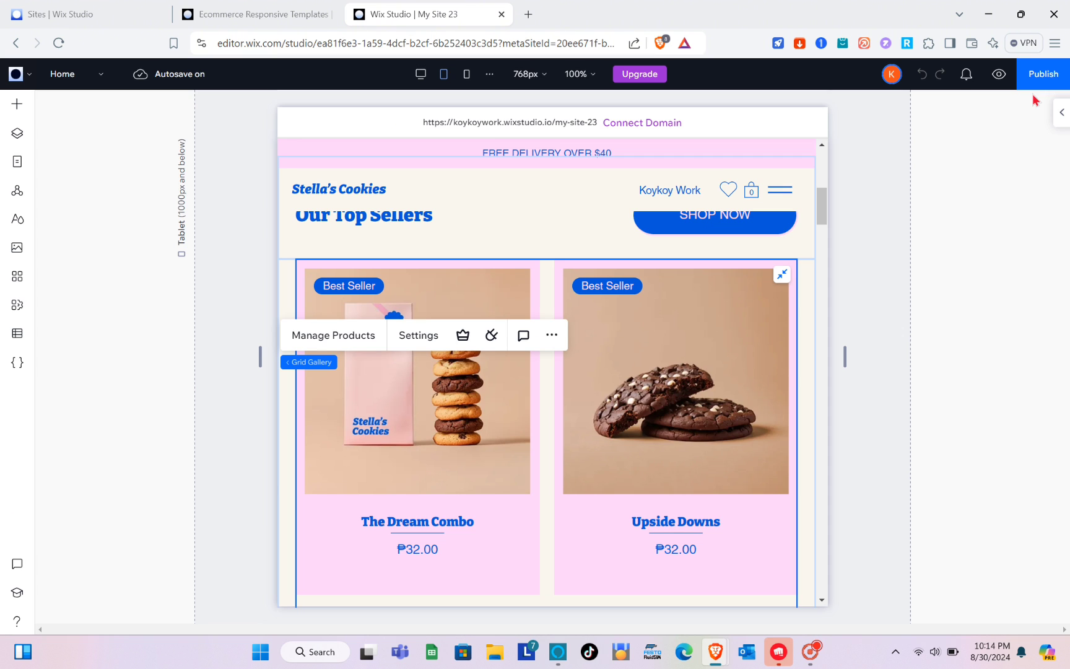
Set the minimum card width of the Our Top Sellers product gallery to 264 px and close the gallery settings.
left_click(425, 336)
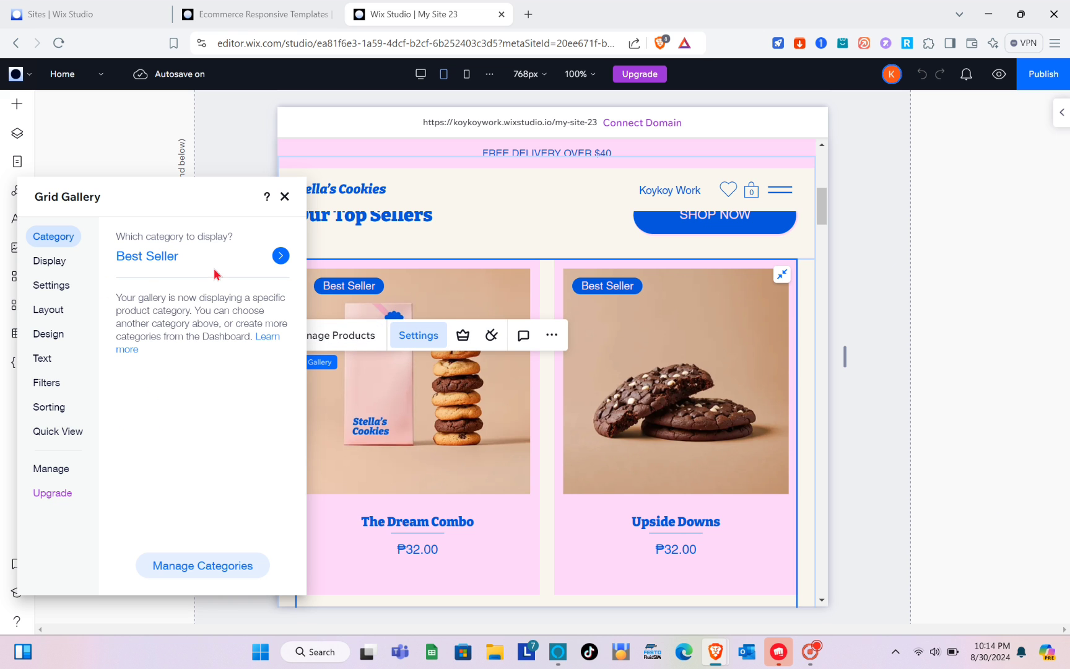
left_click(62, 316)
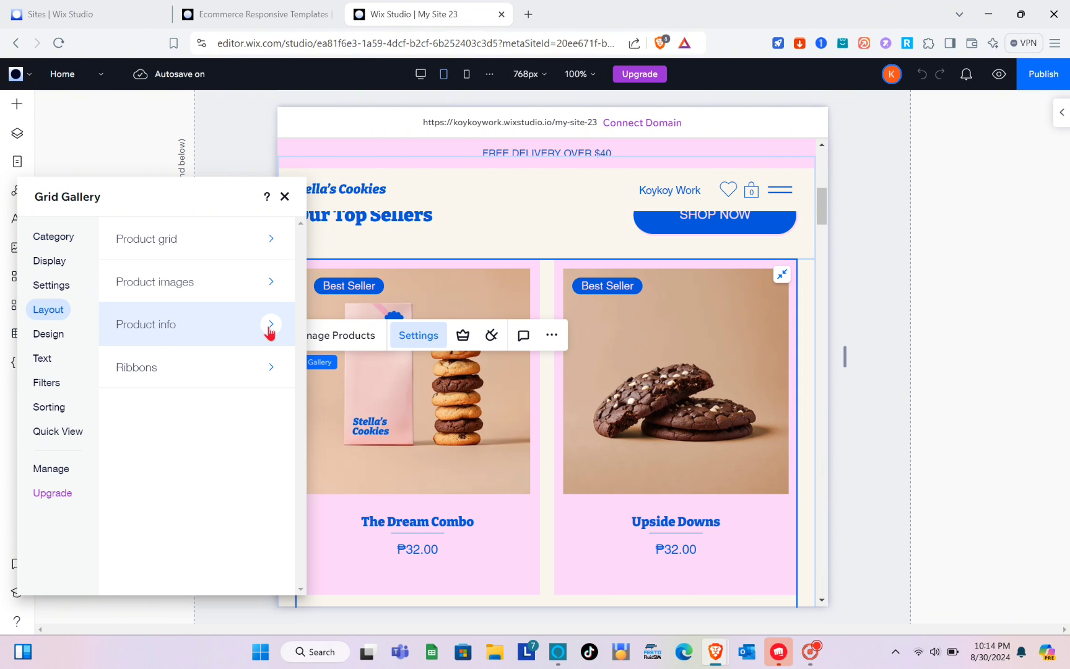
left_click(260, 245)
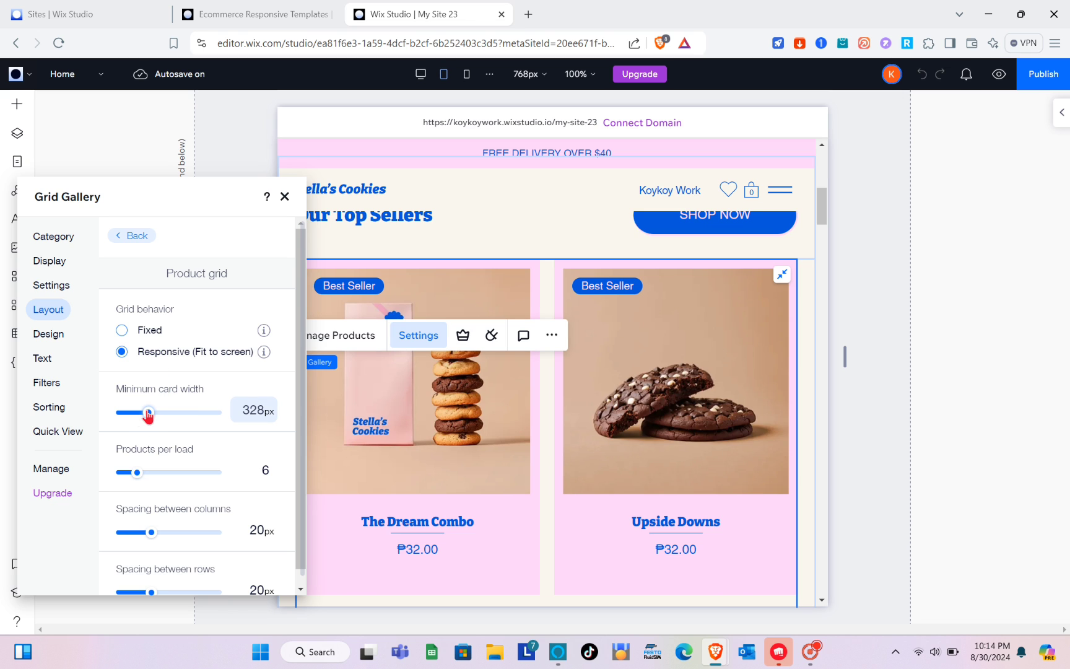
left_click_drag(148, 416, 157, 416)
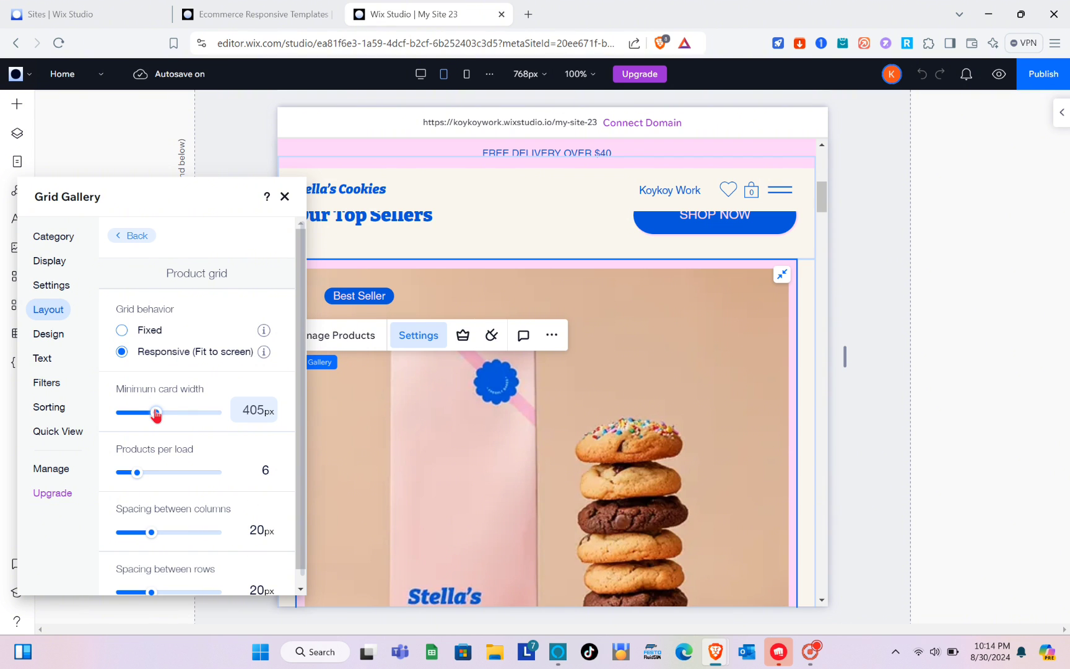
left_click_drag(156, 416, 152, 415)
left_click_drag(151, 415, 141, 416)
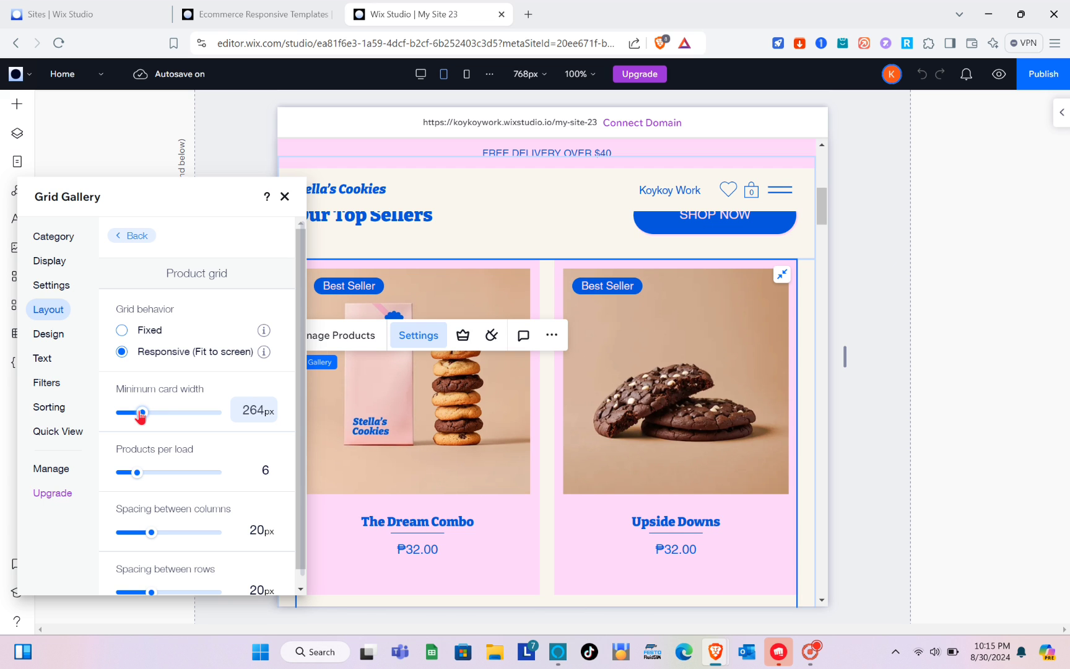
scroll(194, 467, "down", 1)
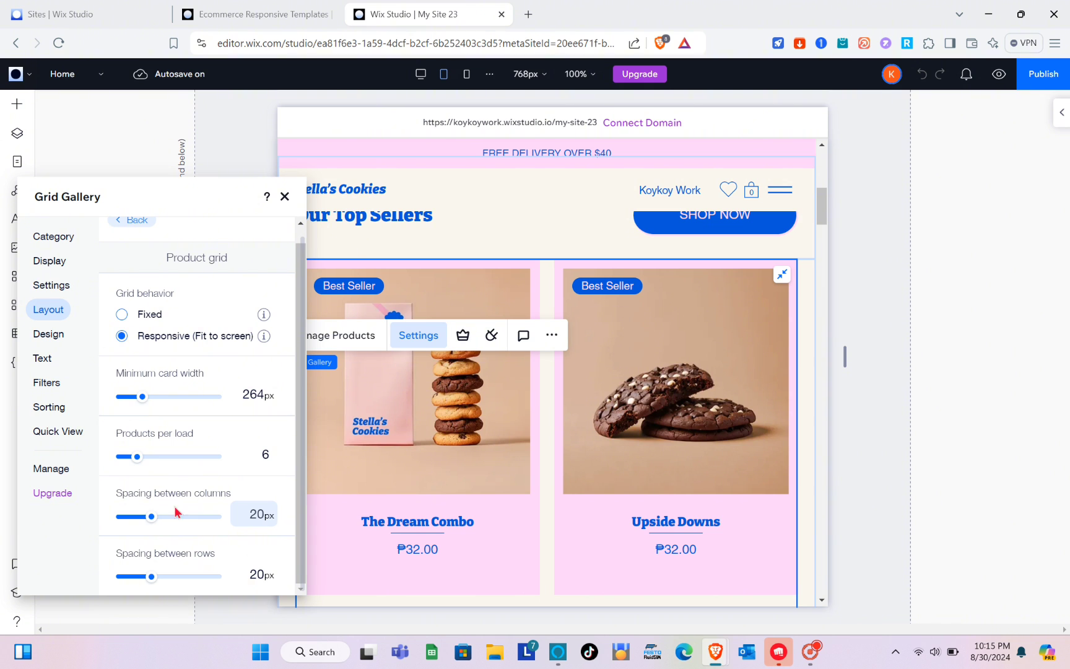
left_click(285, 198)
left_click(869, 388)
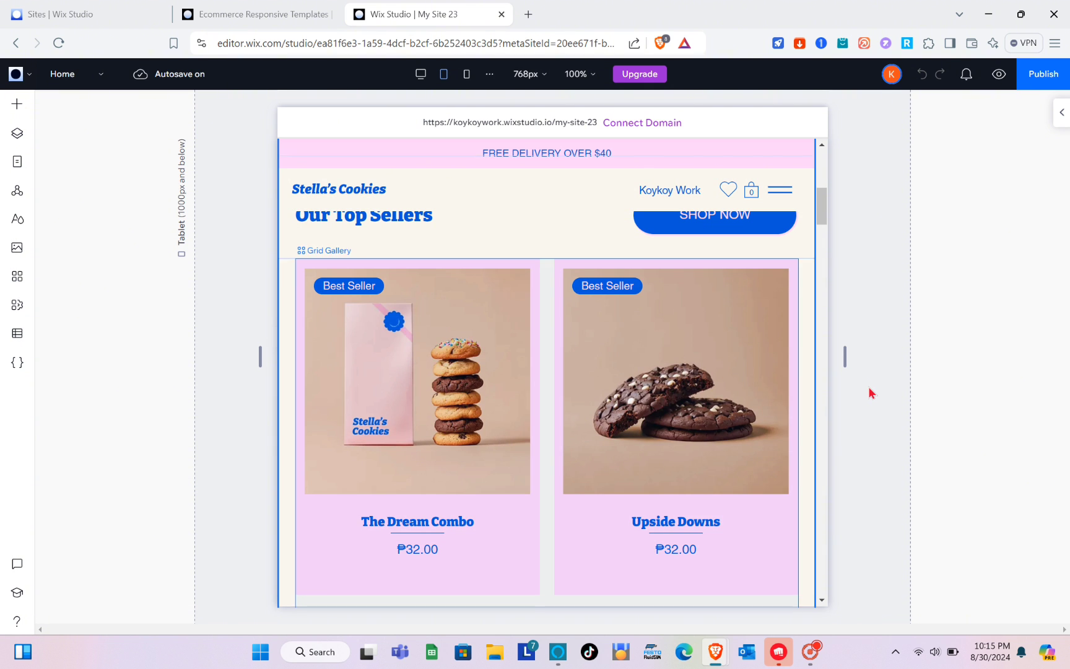
Switch the canvas to the mobile breakpoint and look through the Home page between the hero banner and the cookie box section.
scroll(671, 459, "down", 6)
scroll(670, 455, "up", 6)
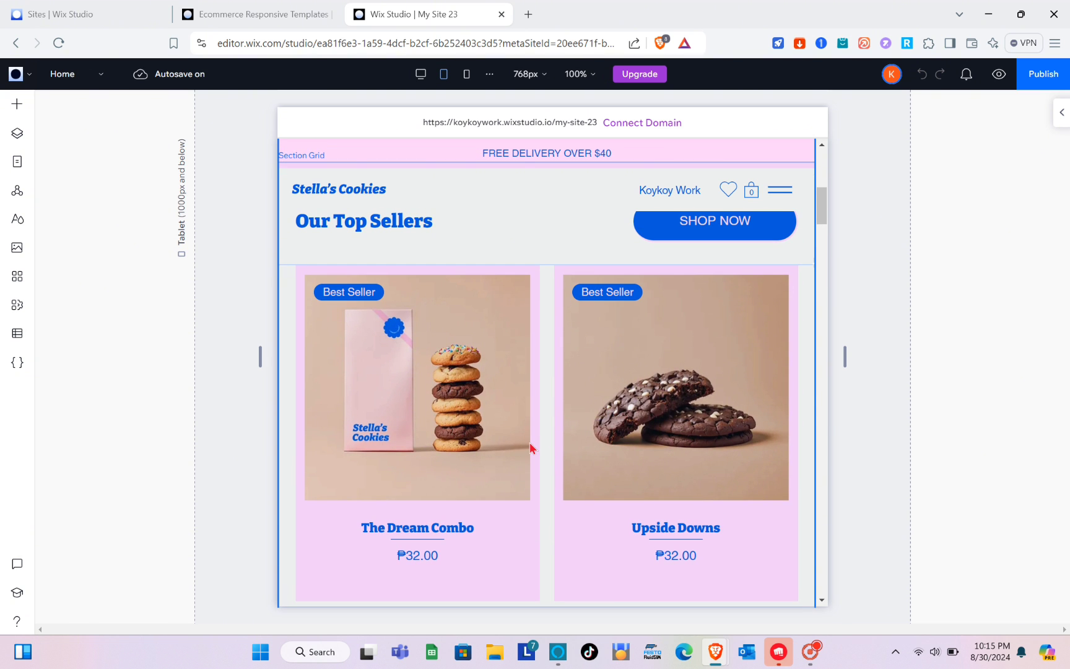
left_click(531, 447)
scroll(531, 445, "up", 5)
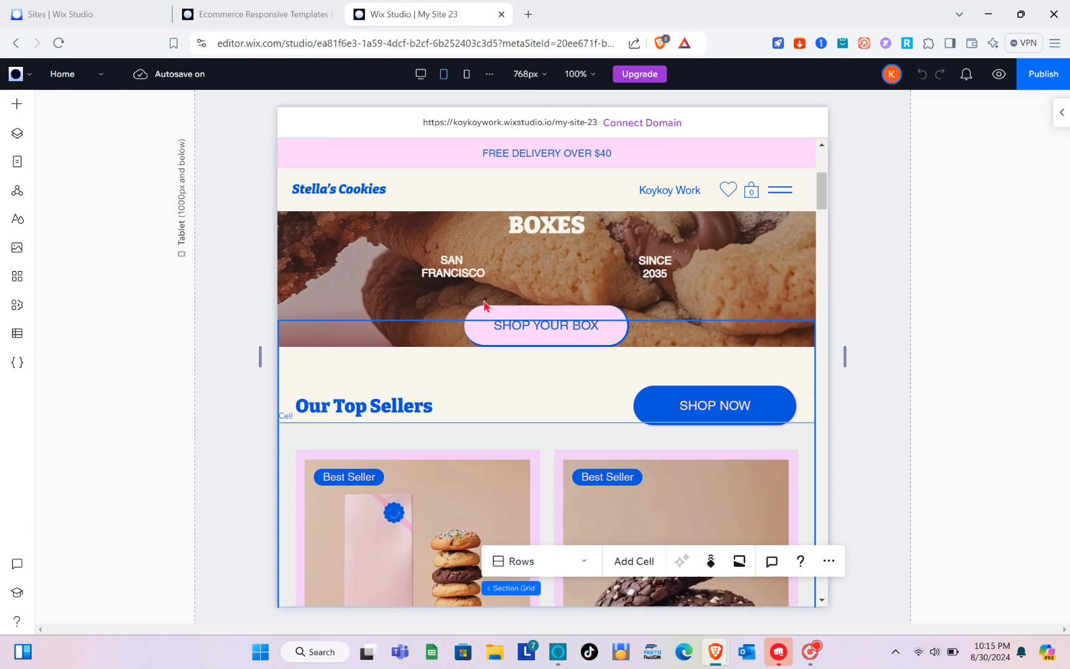
left_click(469, 76)
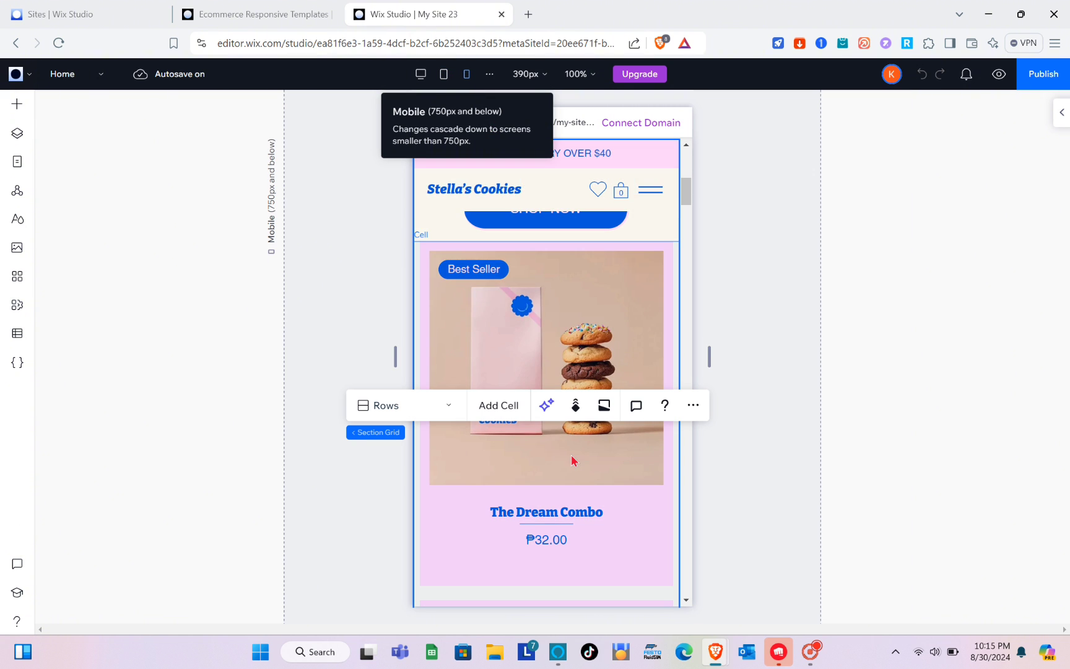
scroll(572, 460, "down", 9)
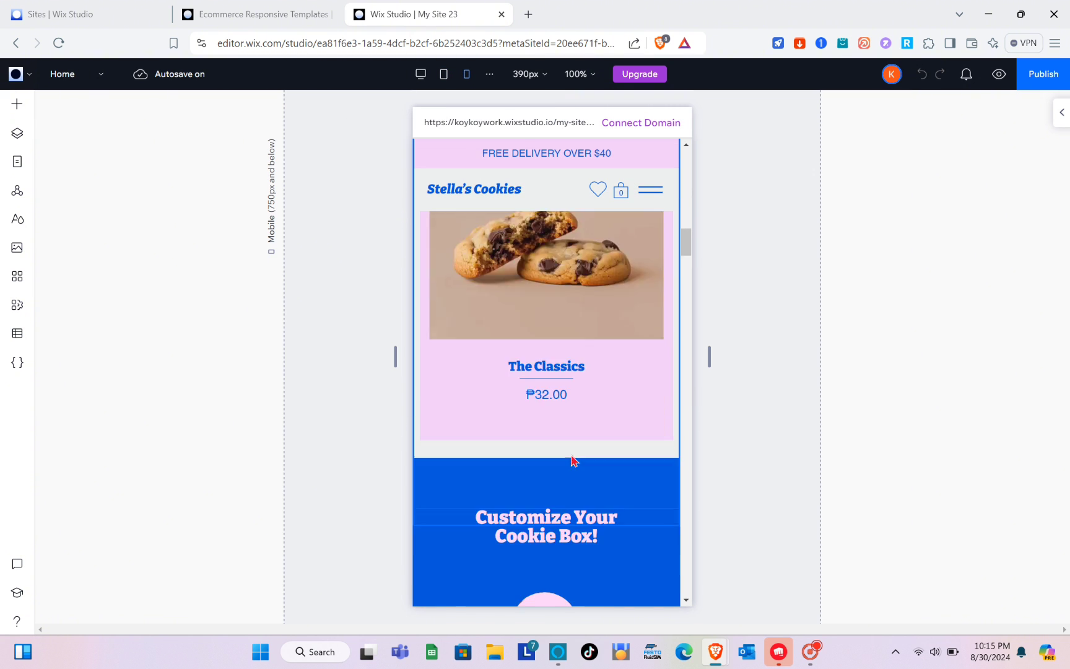
scroll(571, 460, "down", 3)
scroll(571, 460, "up", 12)
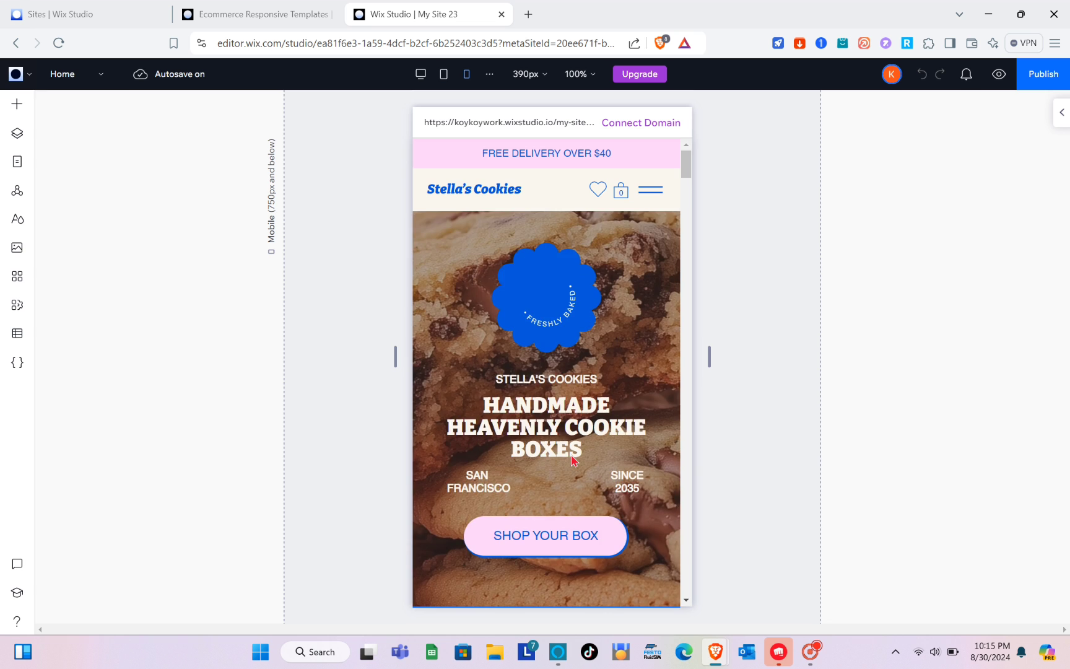
scroll(571, 460, "down", 8)
Try the Fixed grid behavior for the product gallery at the mobile breakpoint and set it back to Responsive (Fit to screen).
left_click(573, 381)
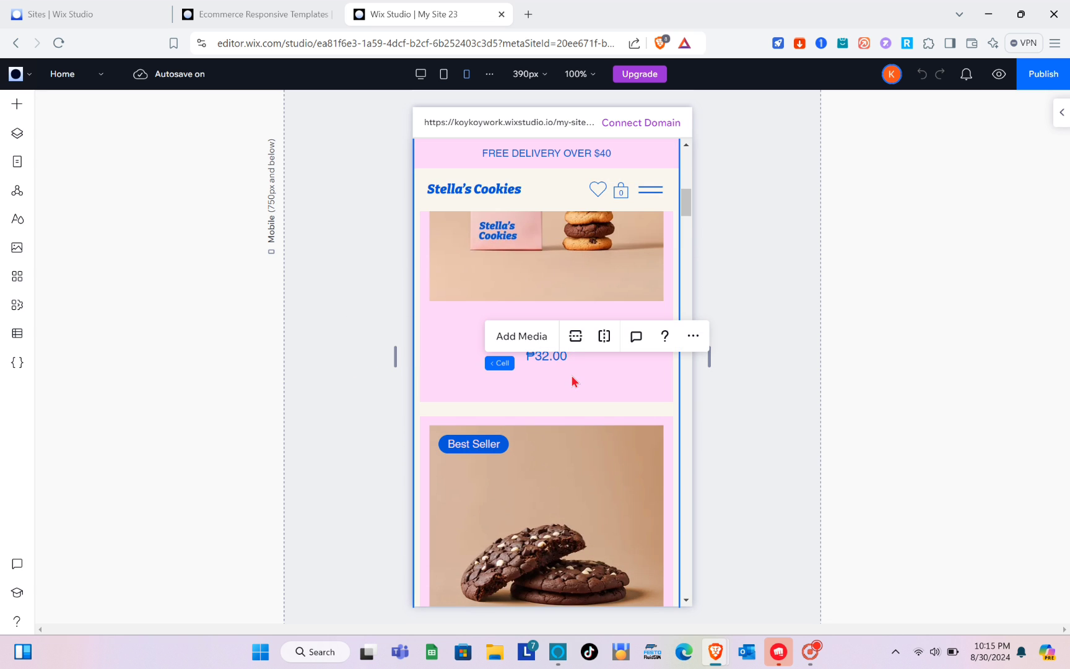
double_click(566, 270)
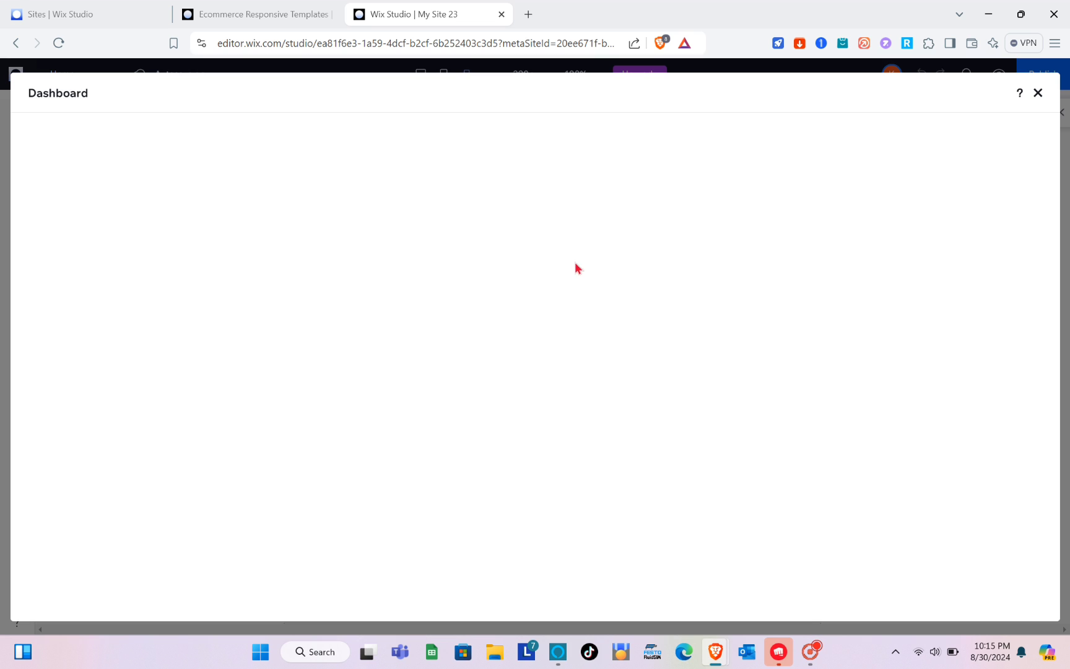
left_click(1036, 94)
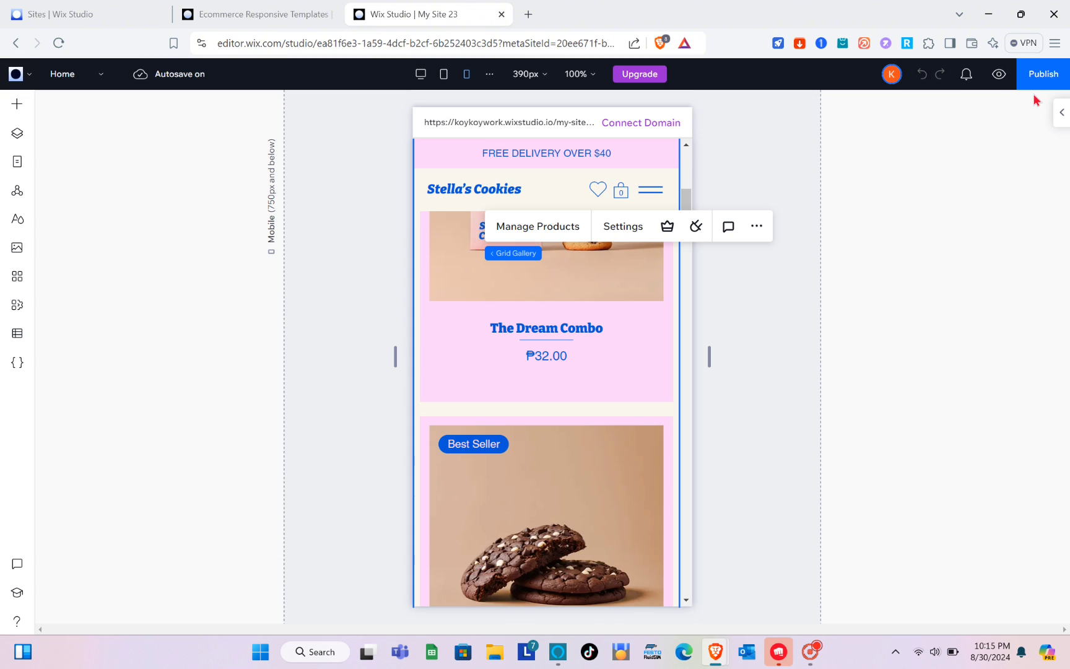
left_click(619, 231)
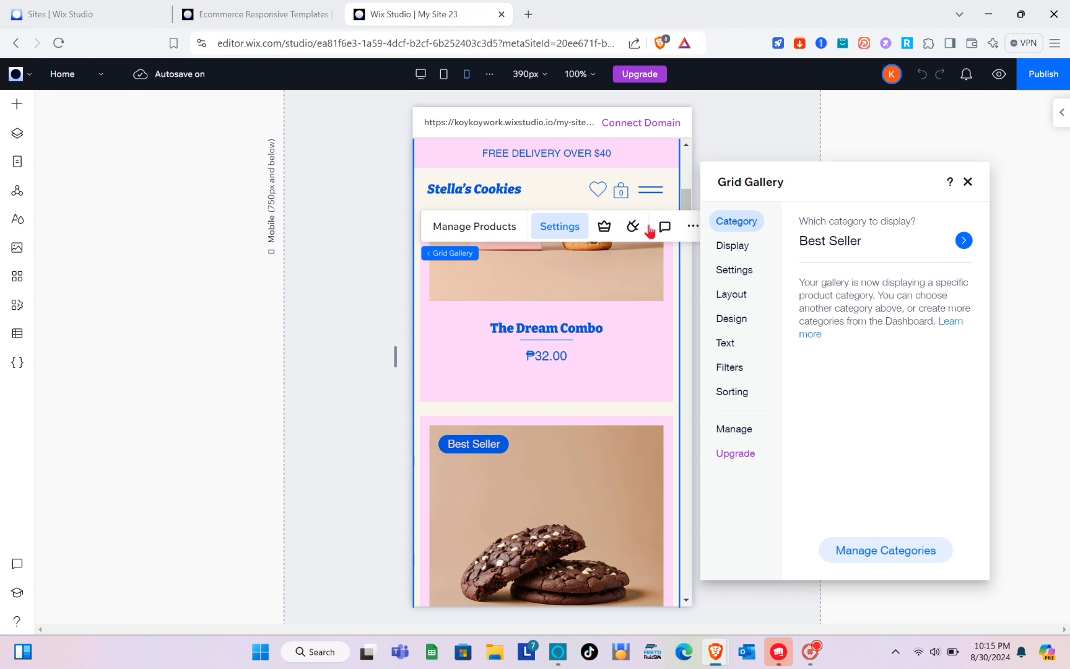
left_click(737, 301)
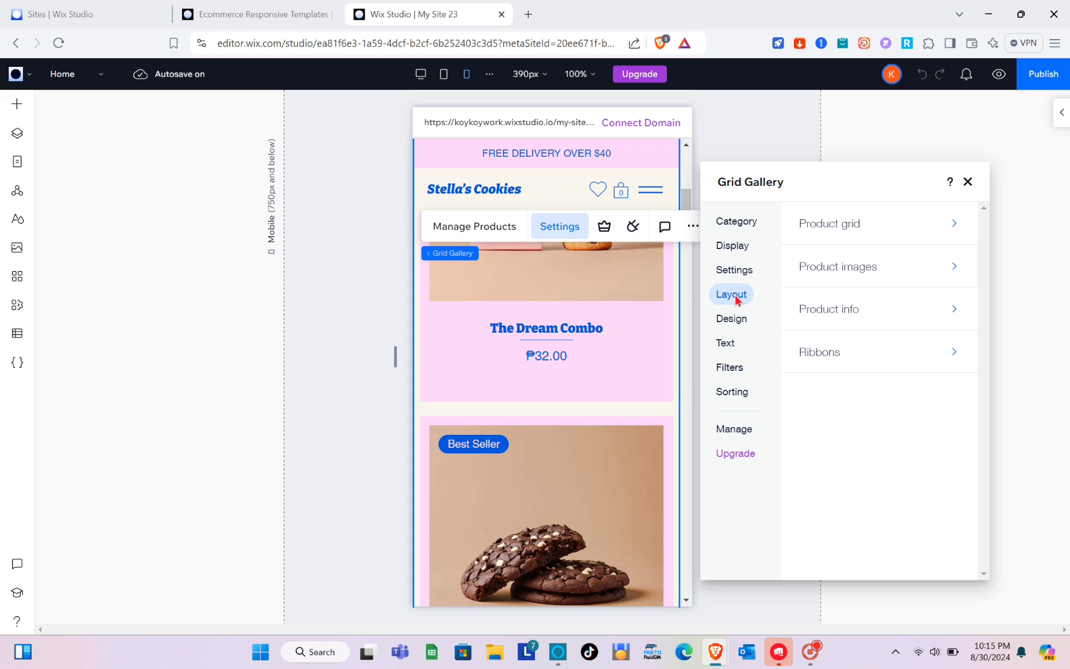
left_click(906, 227)
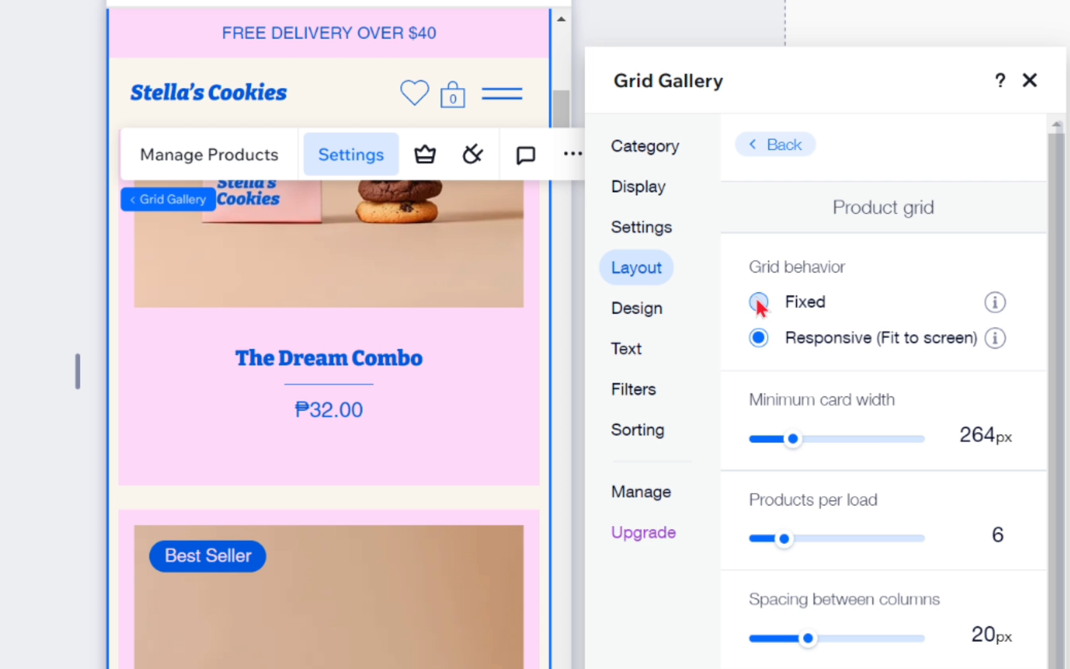
left_click(804, 315)
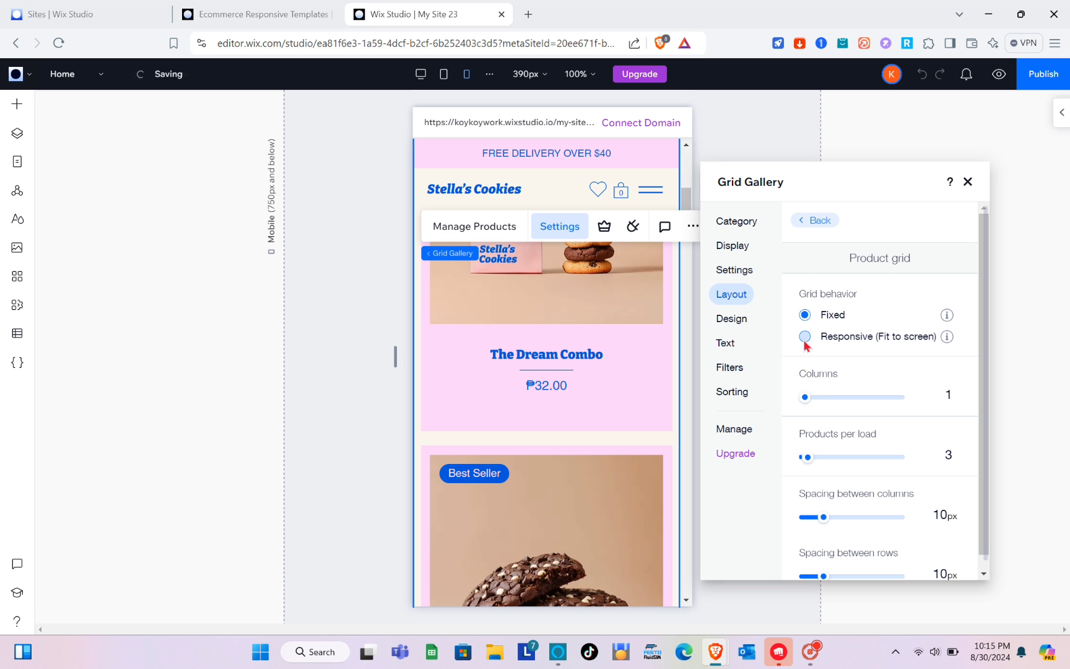
left_click(805, 342)
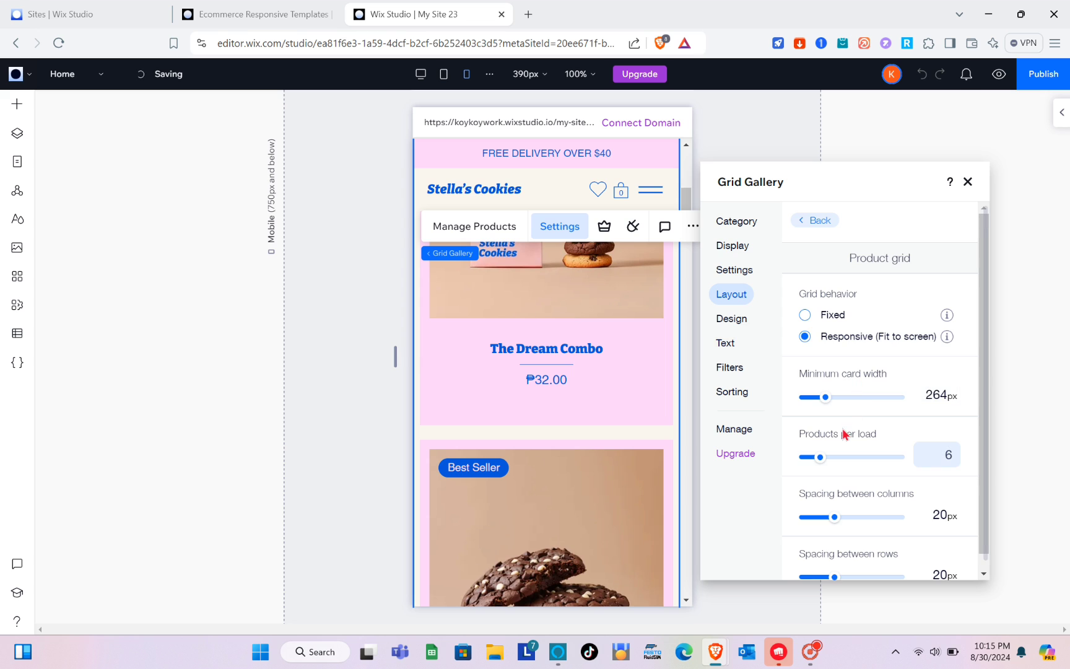
Examine the product grid's card width, products per load and spacing options, and close the gallery settings.
scroll(843, 430, "down", 1)
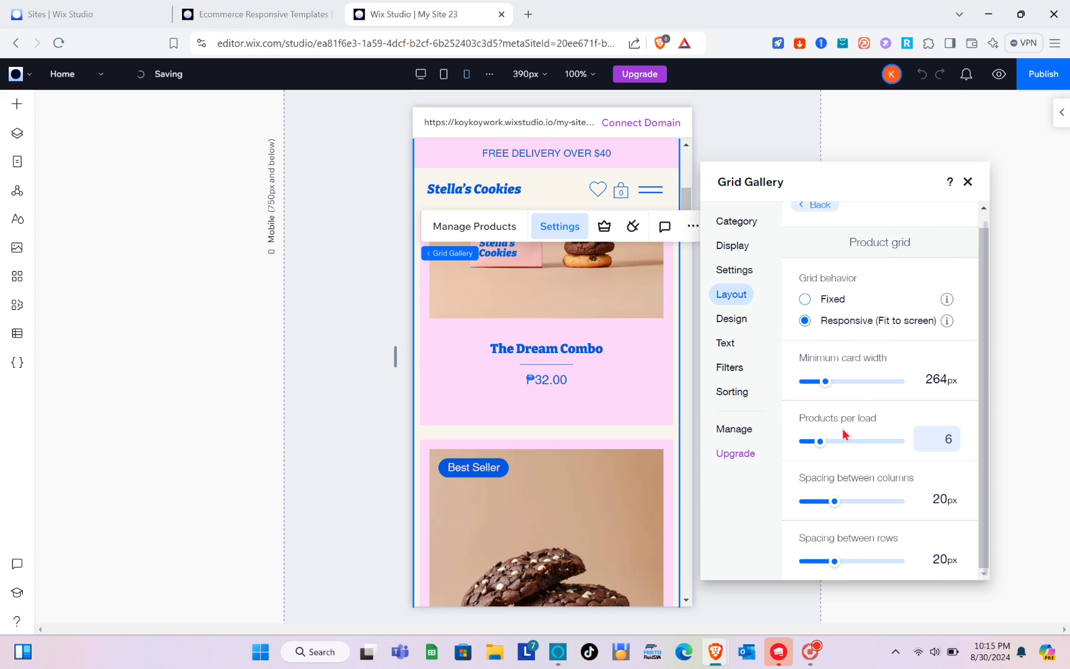
scroll(842, 428, "up", 1)
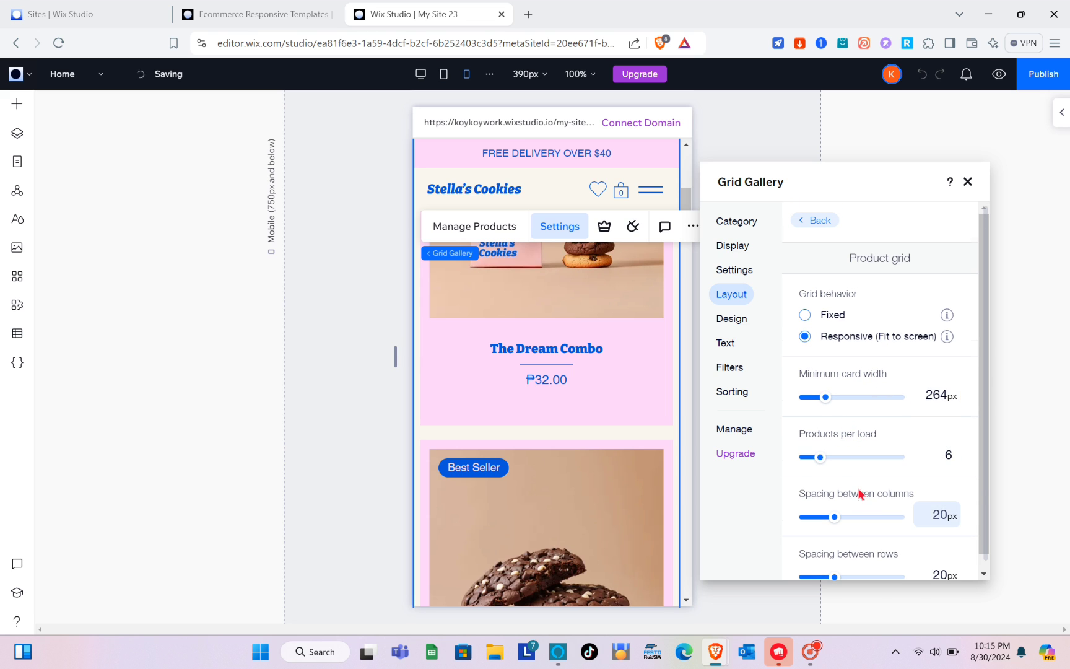
scroll(860, 489, "down", 1)
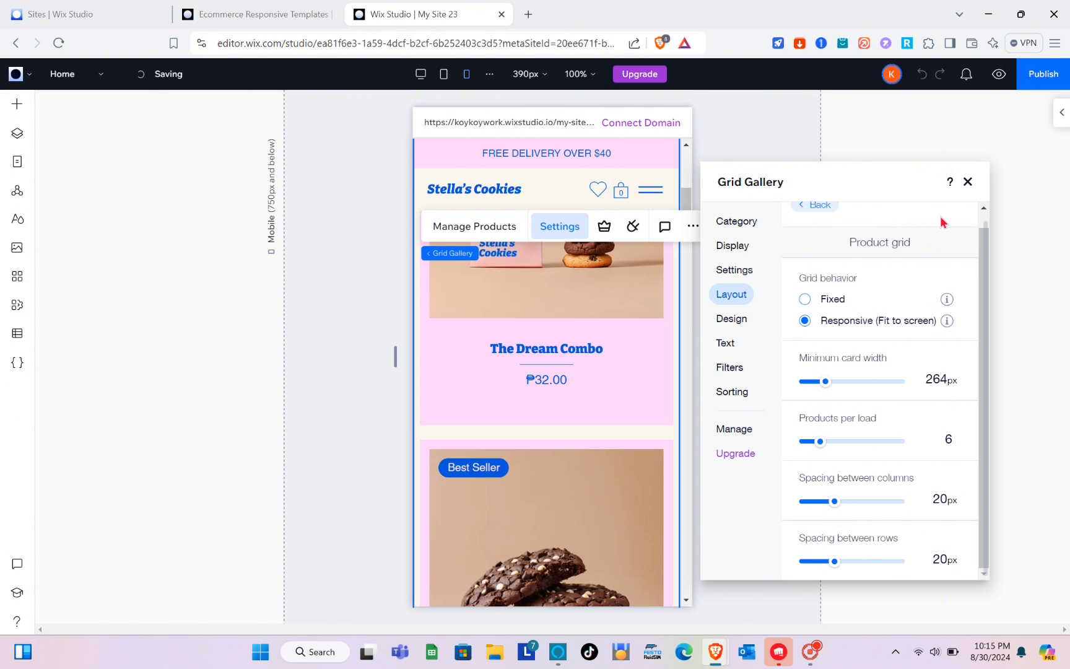
left_click(967, 182)
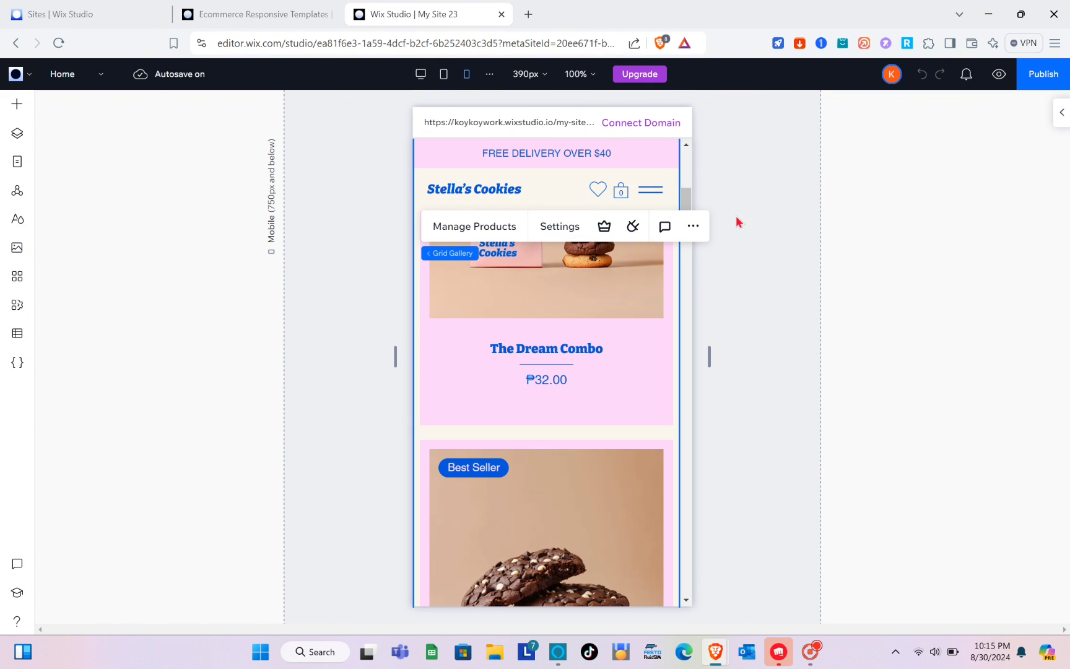
Preview the site in mobile view and look through the Home page.
scroll(724, 247, "up", 10)
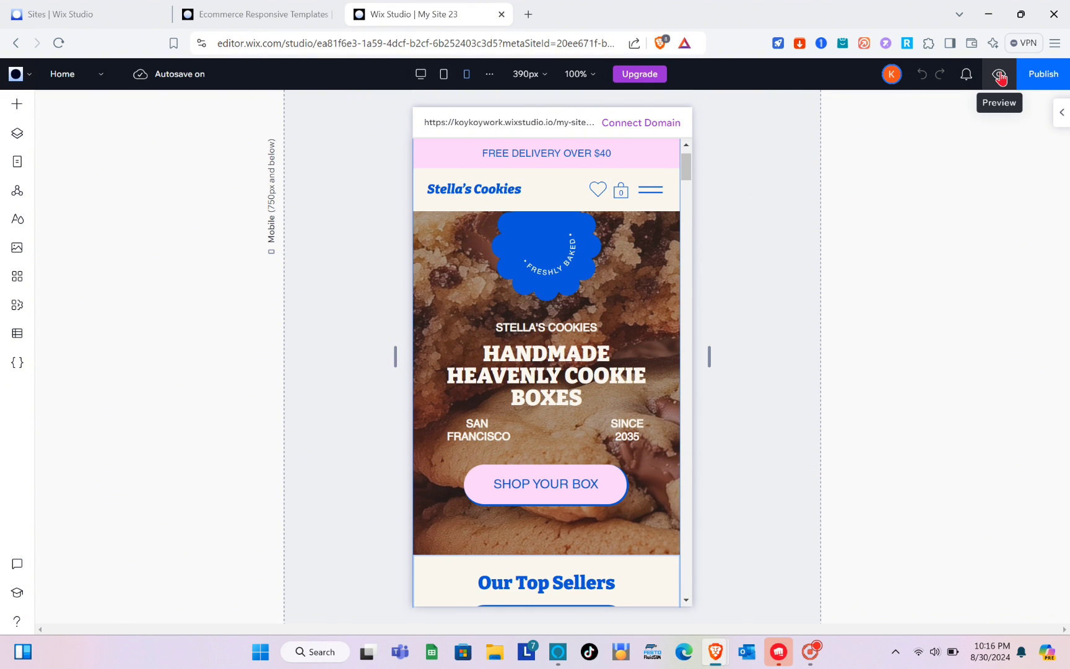
left_click(1001, 76)
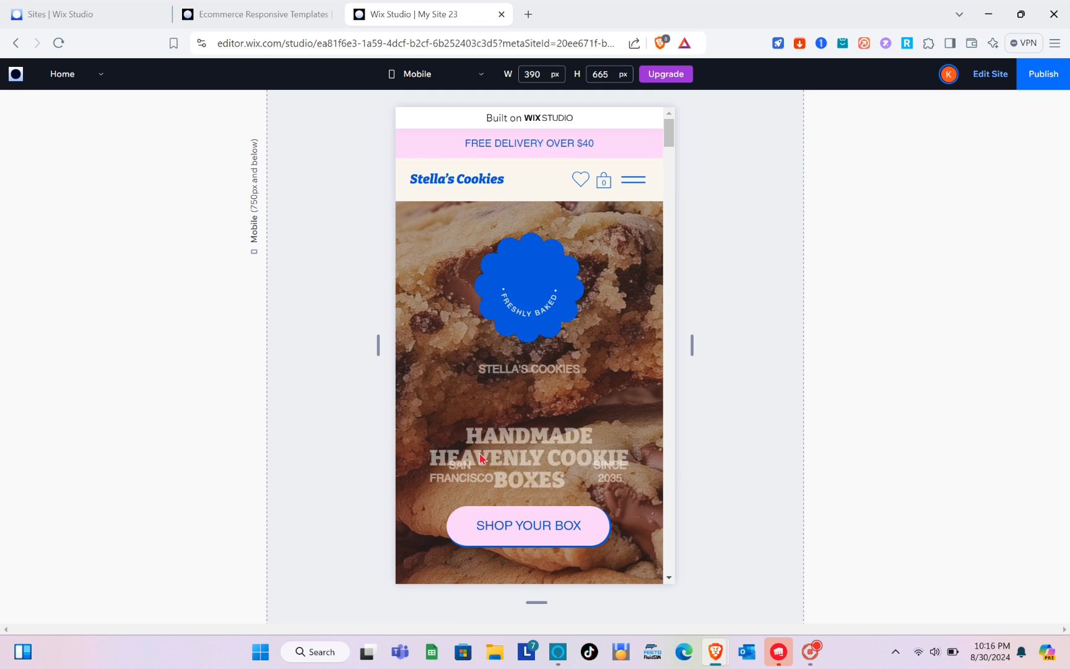
scroll(514, 181, "down", 5)
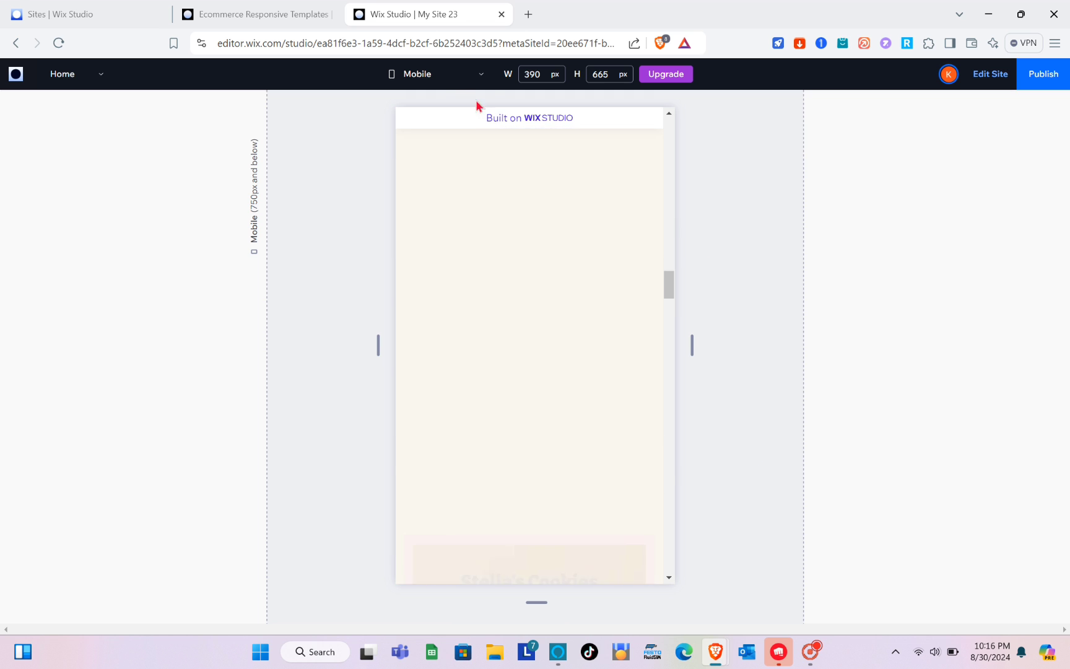
Switch the preview to Tablet and look through the Home page down to the footer and back to the hero banner.
left_click(446, 77)
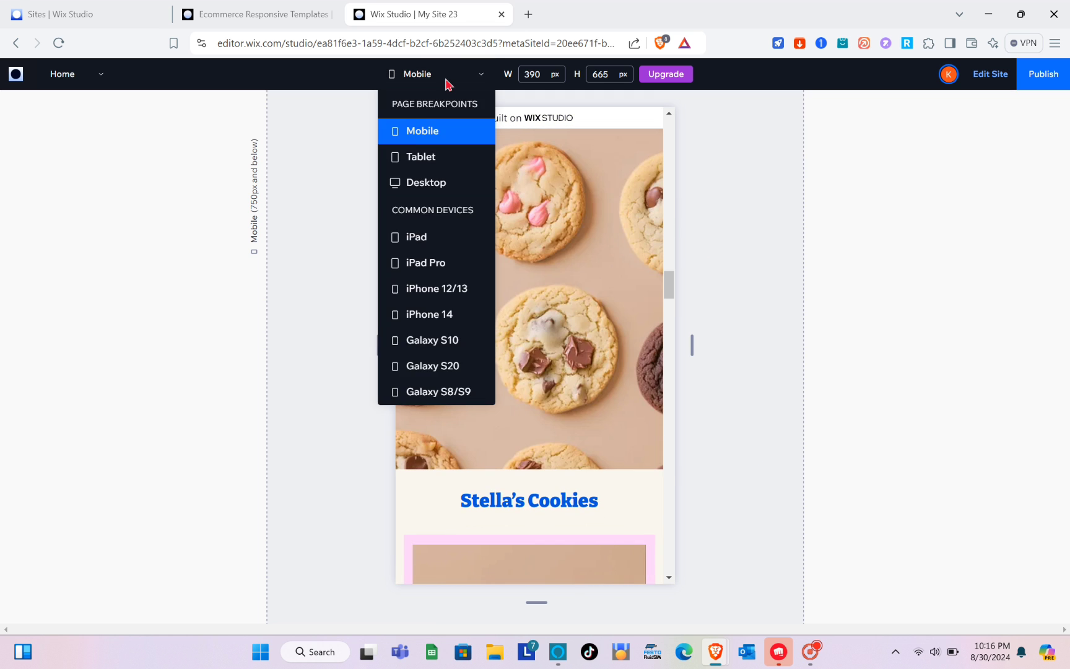
left_click(421, 158)
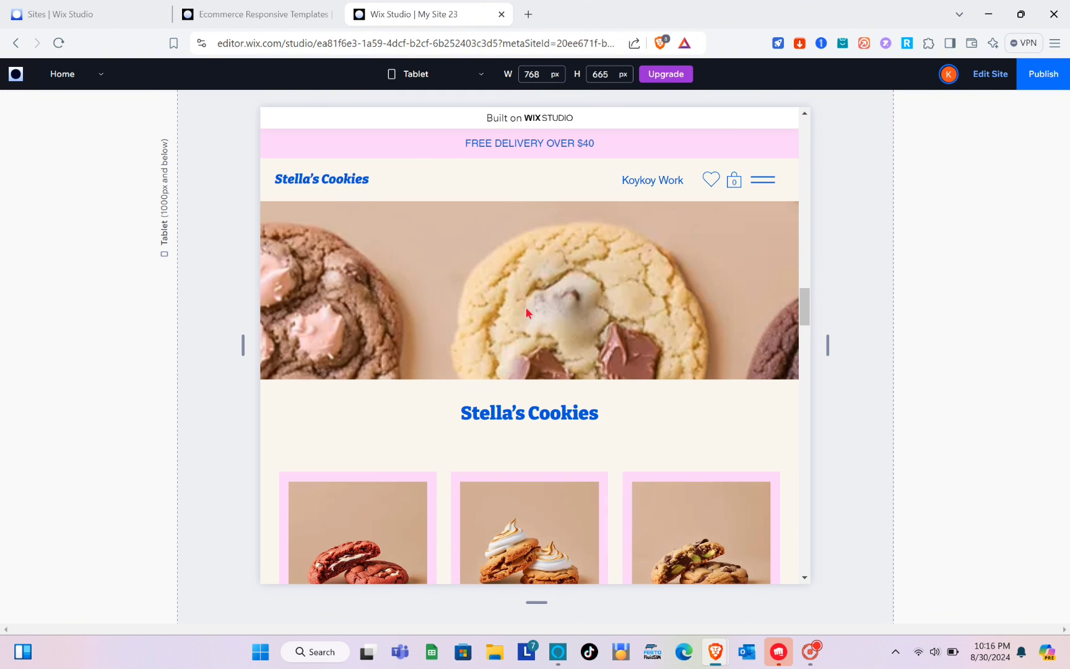
scroll(526, 307, "down", 20)
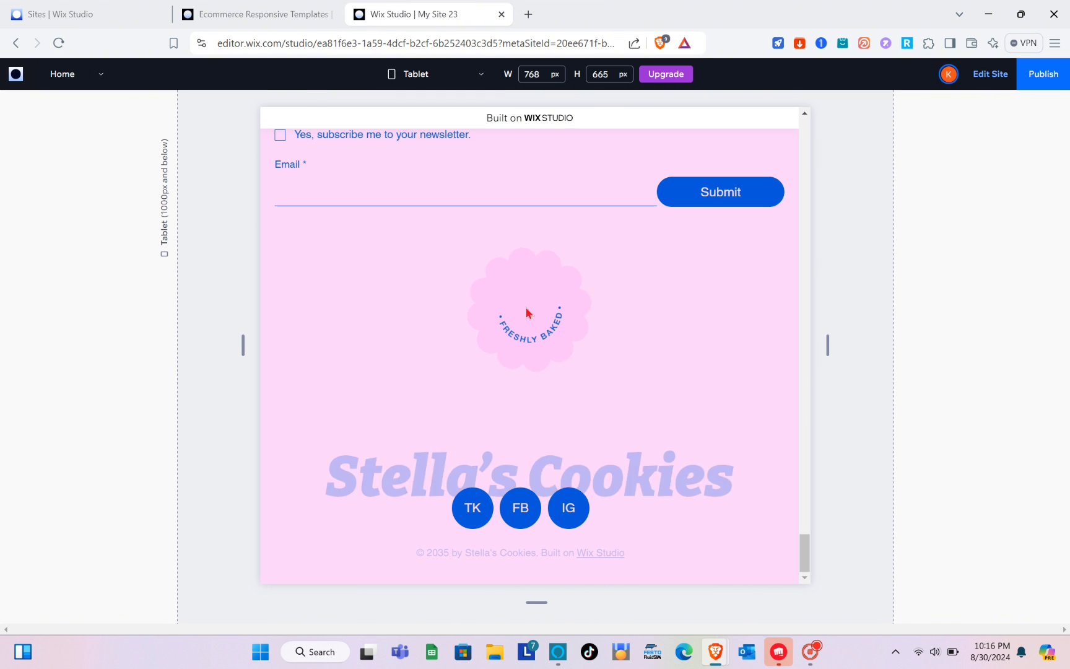
scroll(526, 307, "up", 11)
scroll(526, 310, "up", 15)
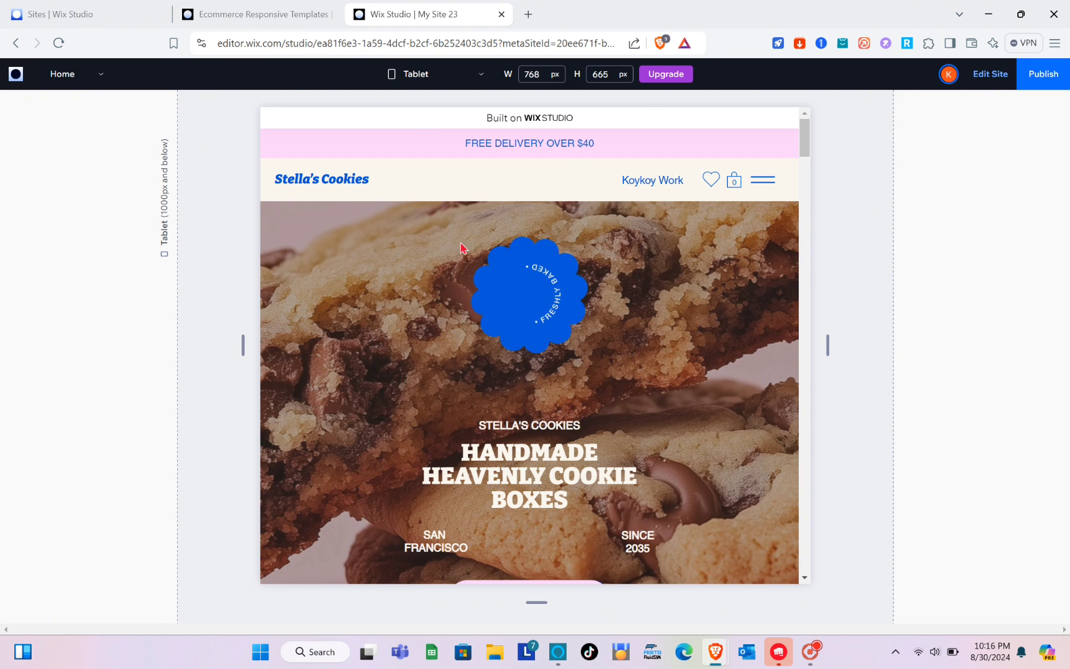
Close the site preview, look through the responsive ecommerce templates, and close the template gallery to return to the sites list.
left_click(501, 13)
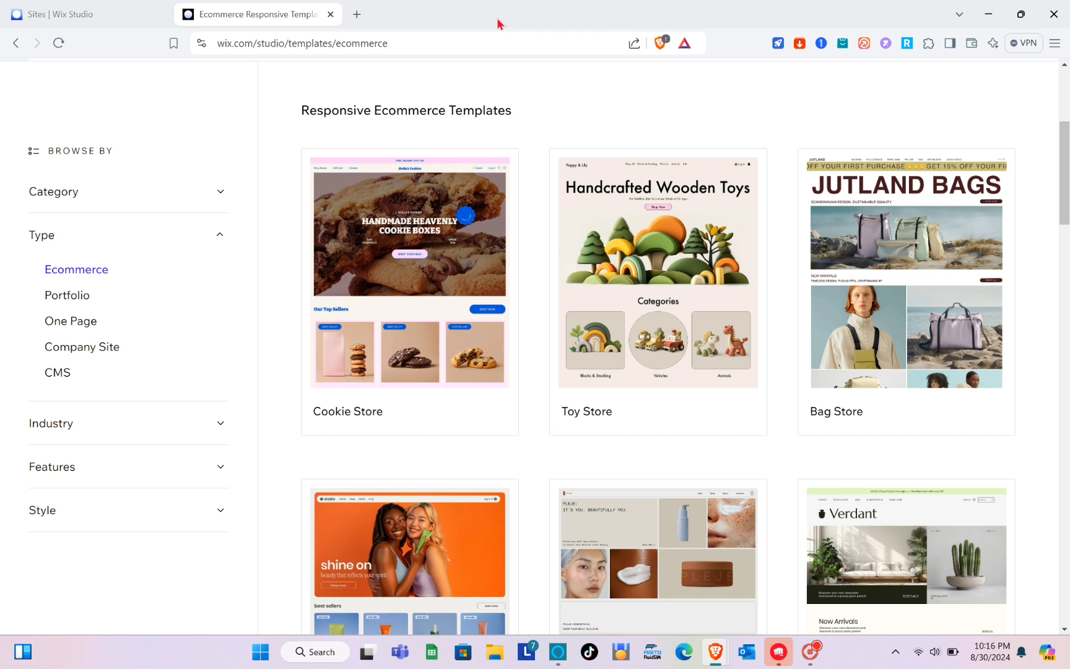
scroll(372, 312, "up", 5)
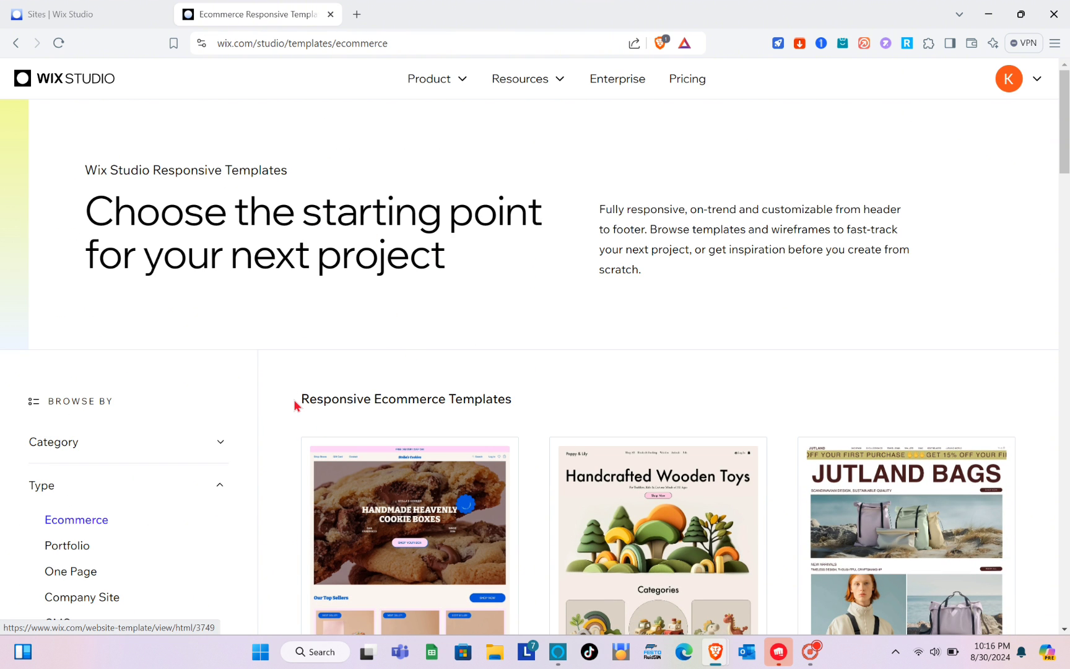
scroll(293, 399, "down", 10)
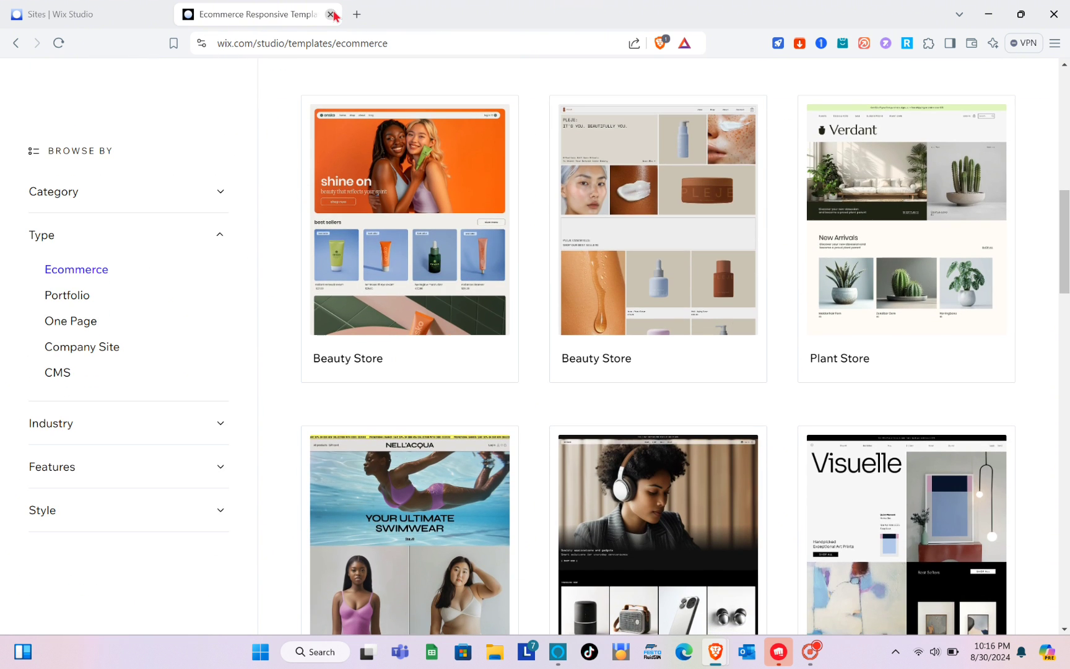
left_click(331, 15)
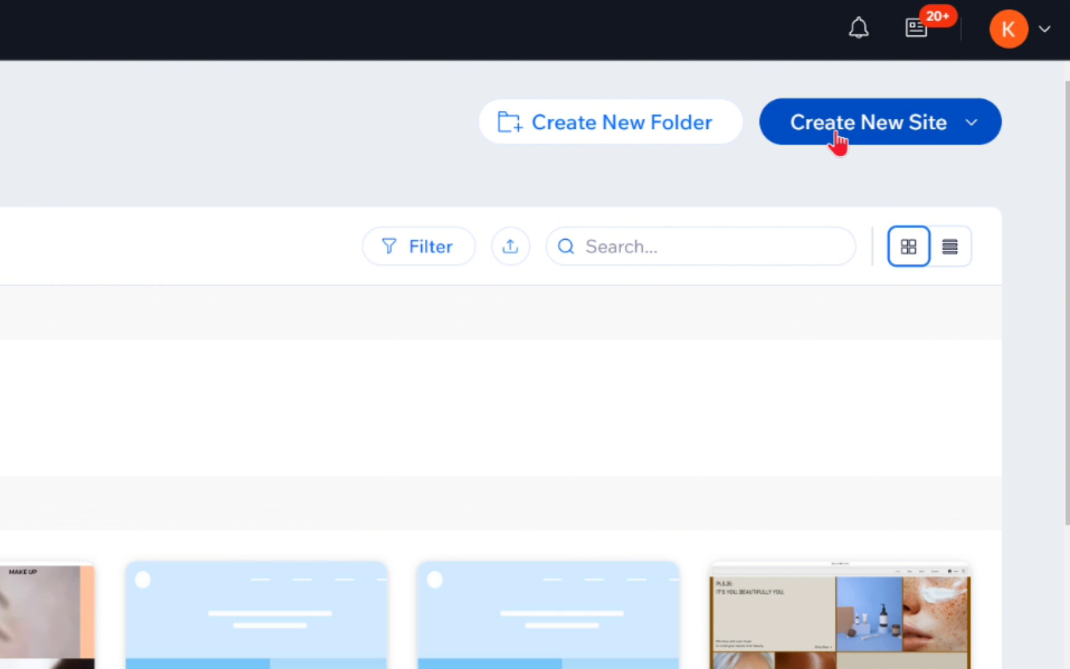
Create a new site from a Studio blank canvas and check its page list.
left_click(932, 132)
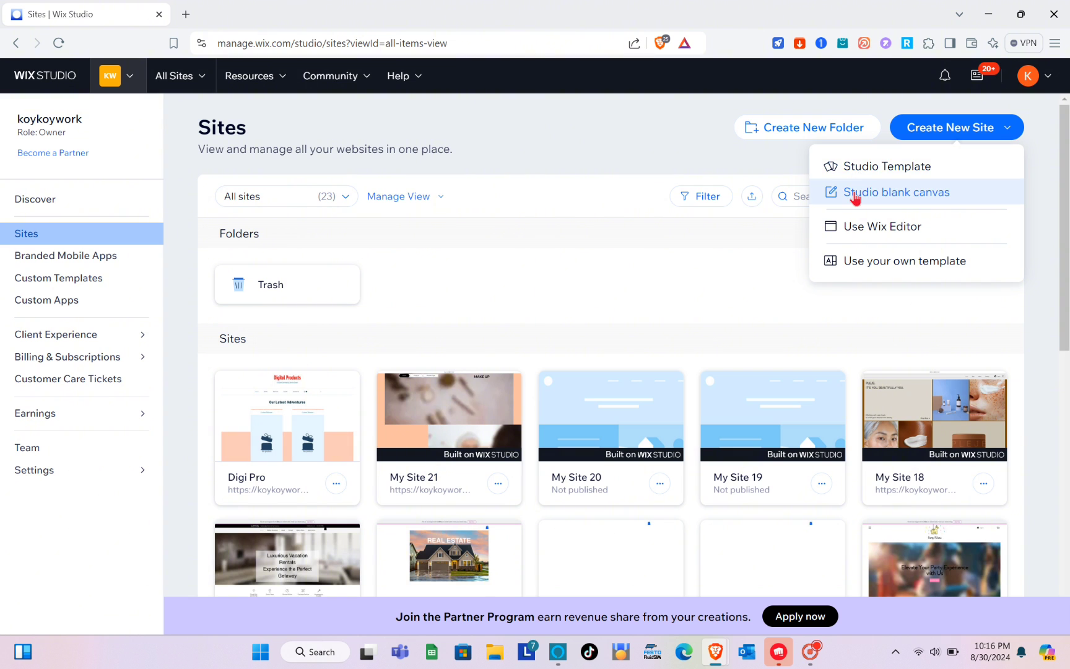
left_click(855, 197)
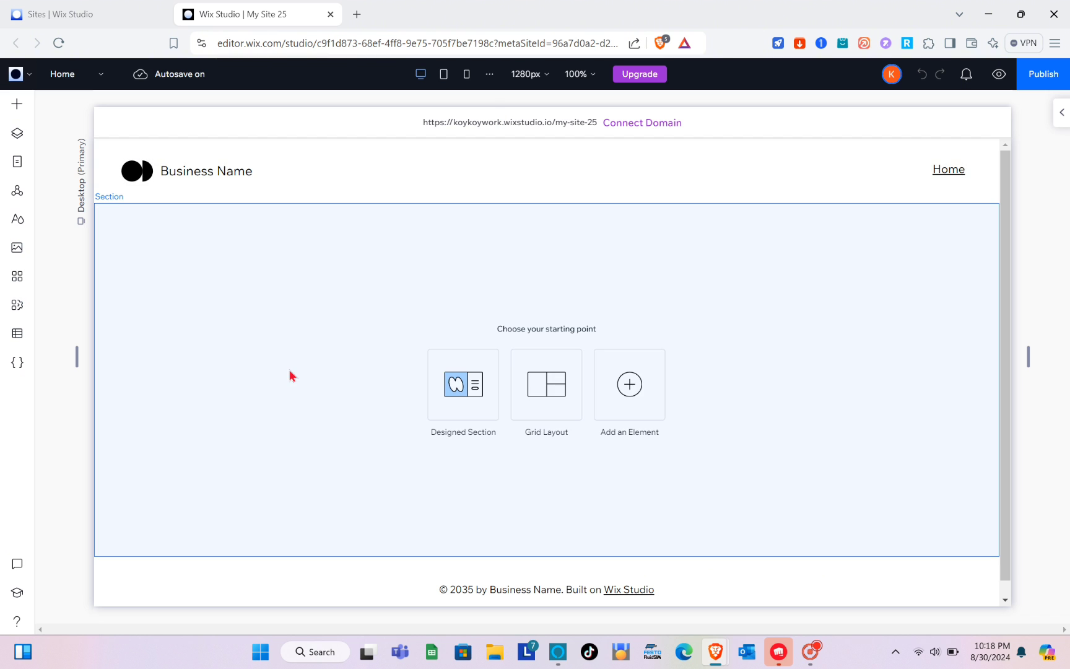
left_click(82, 80)
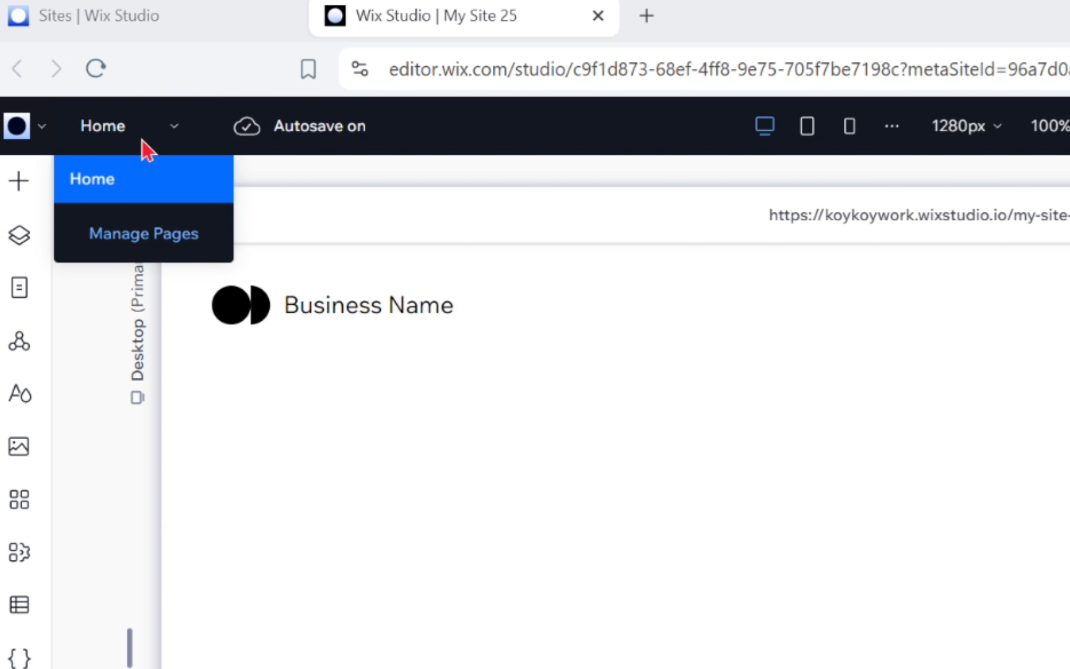
left_click(143, 140)
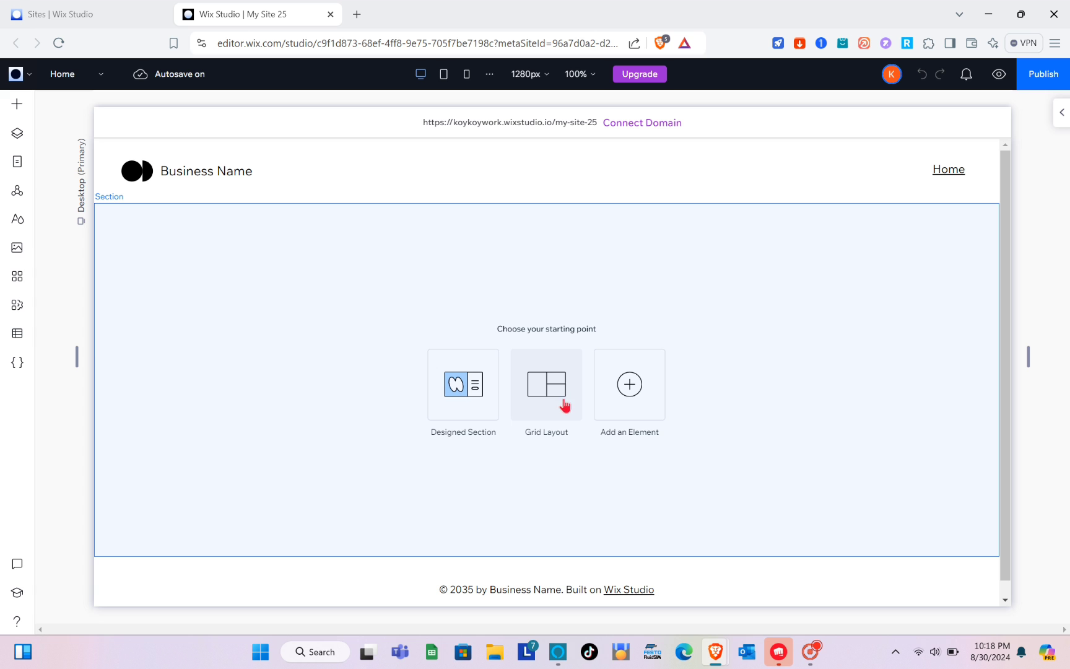
Add an image to the blank section of the Home page and stretch it to fill the whole section.
left_click(18, 104)
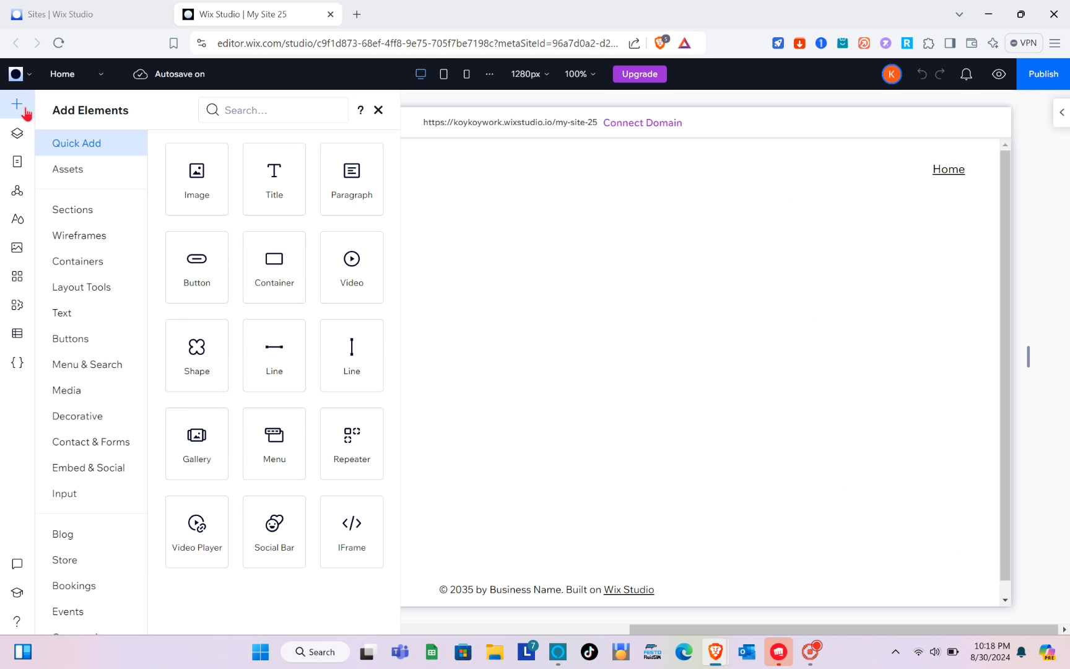
left_click(197, 195)
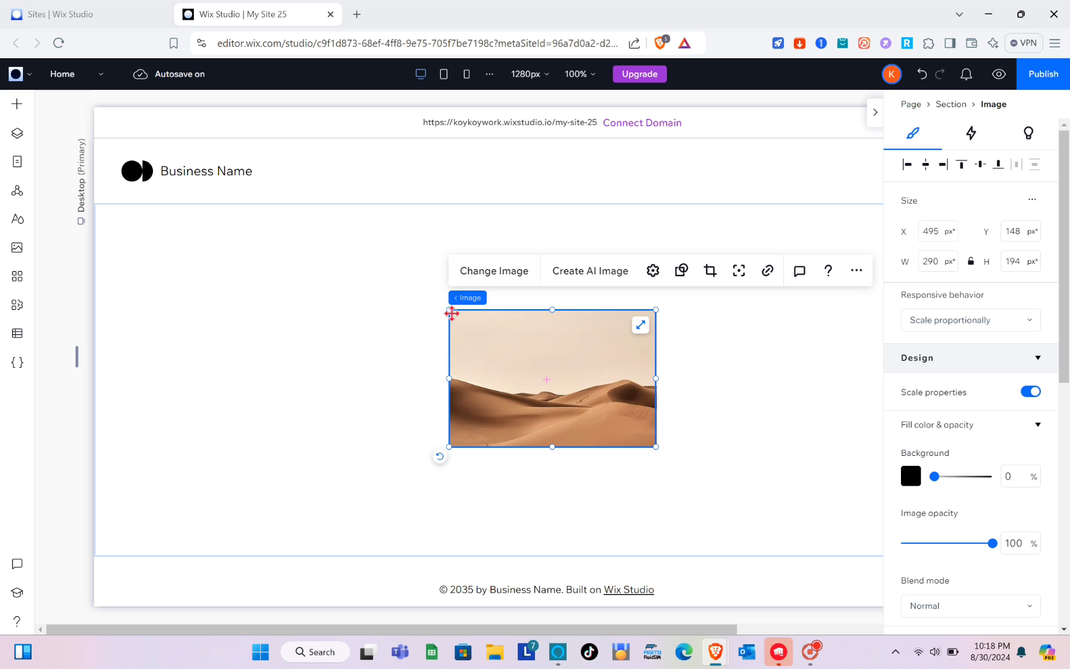
left_click_drag(447, 308, 270, 316)
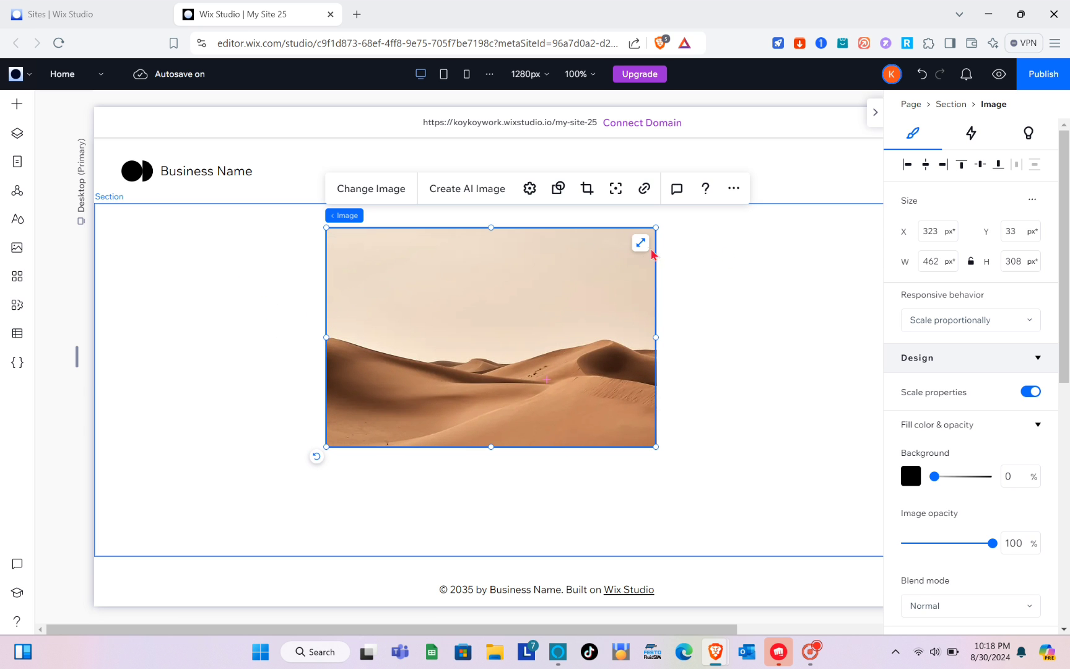
left_click(644, 247)
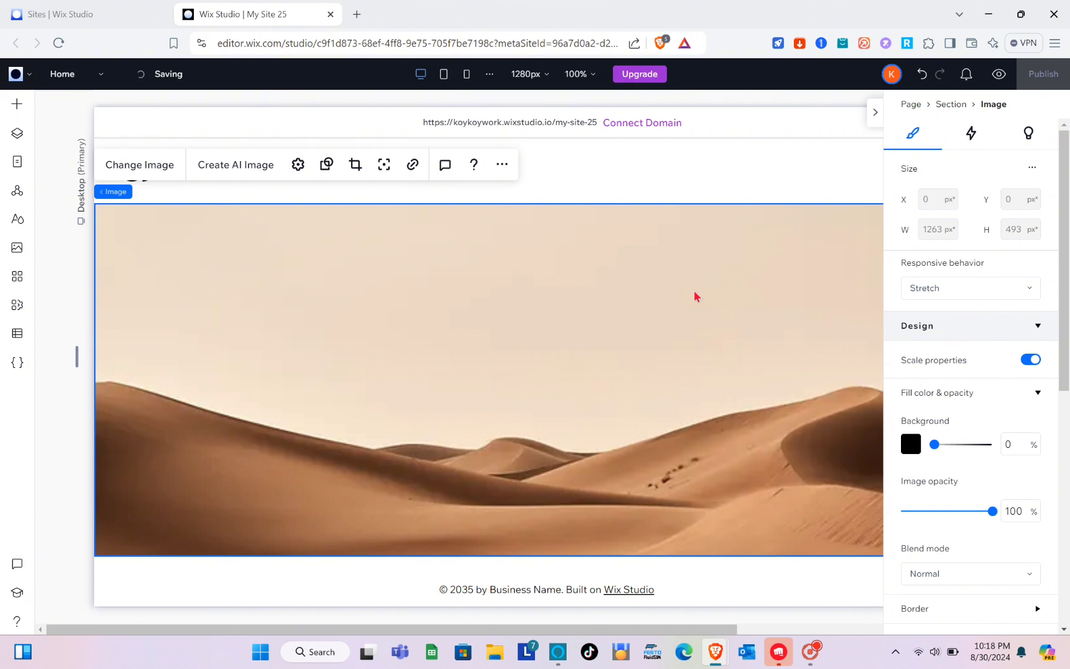
scroll(695, 297, "right", 3)
scroll(696, 297, "left", 3)
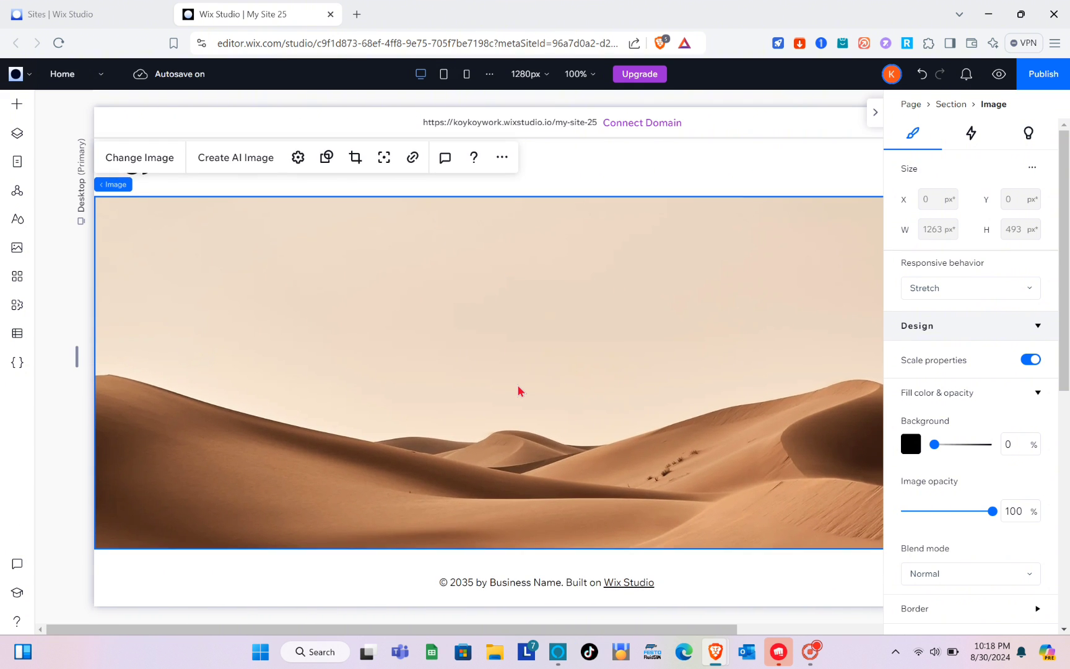
Replace the stretched image with the "Nude Make Up" picture from Media from Wix, found by searching for "make up".
left_click(132, 174)
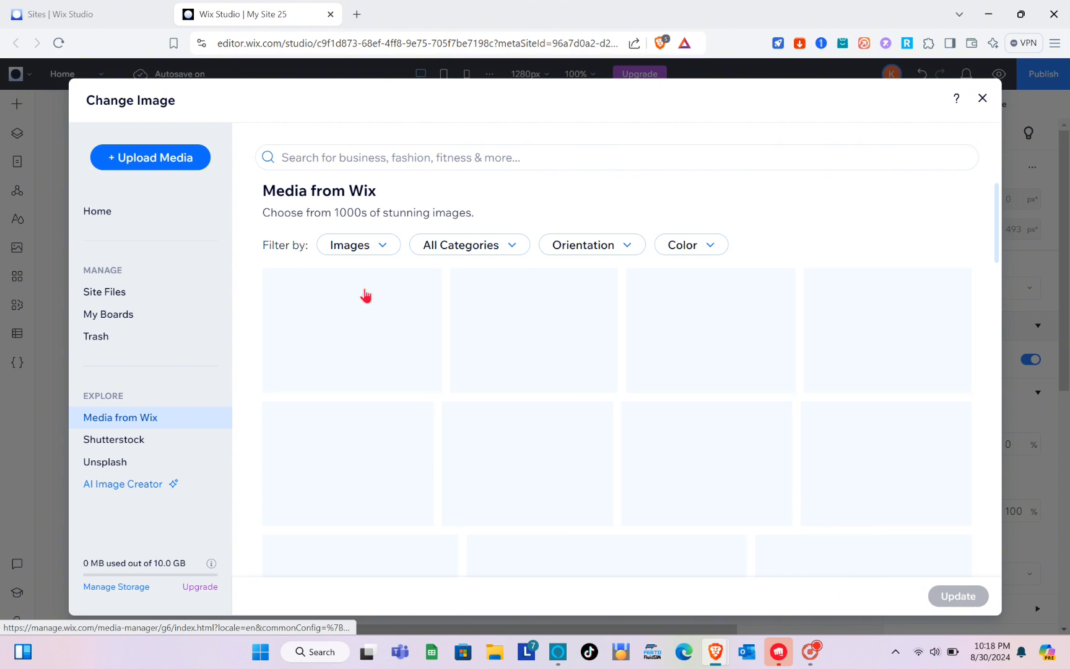
left_click(403, 158)
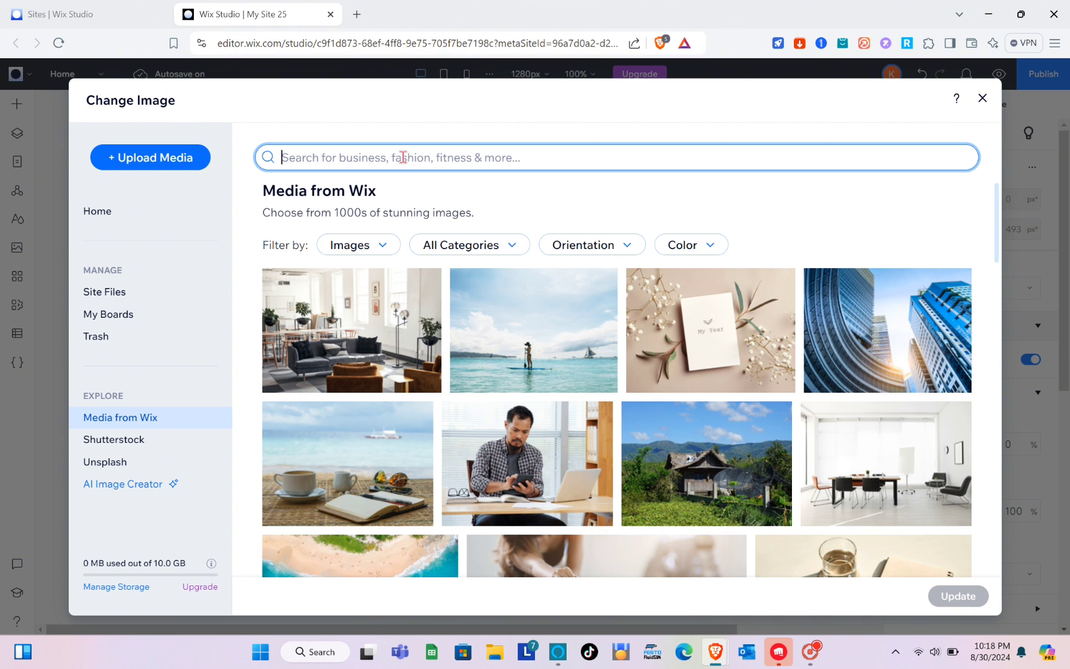
type("make")
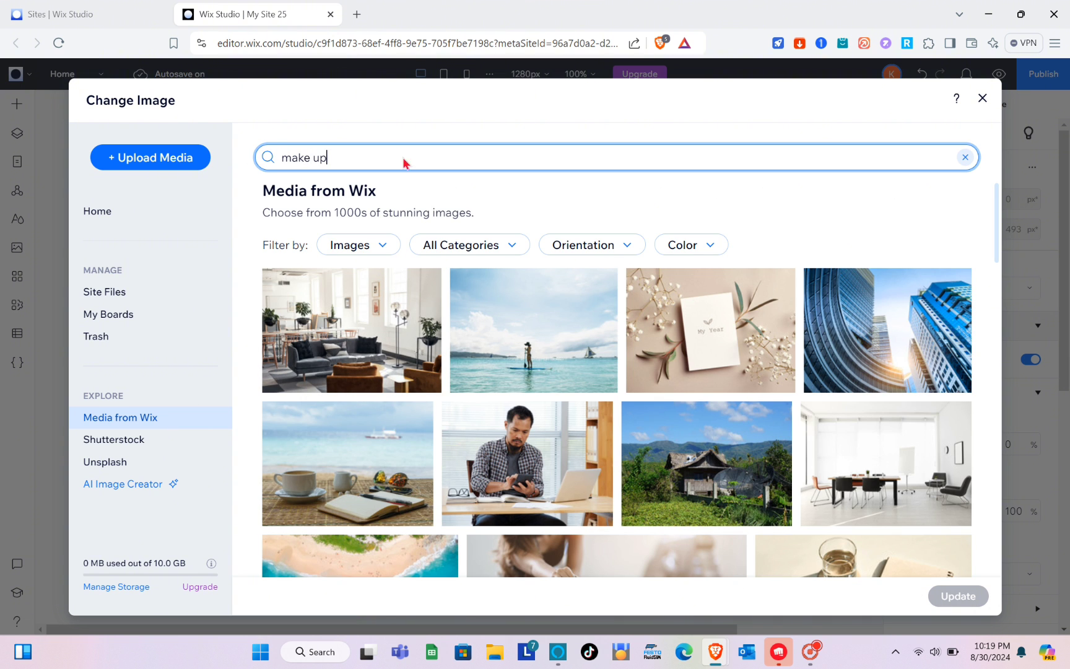
type(" up")
key("Return")
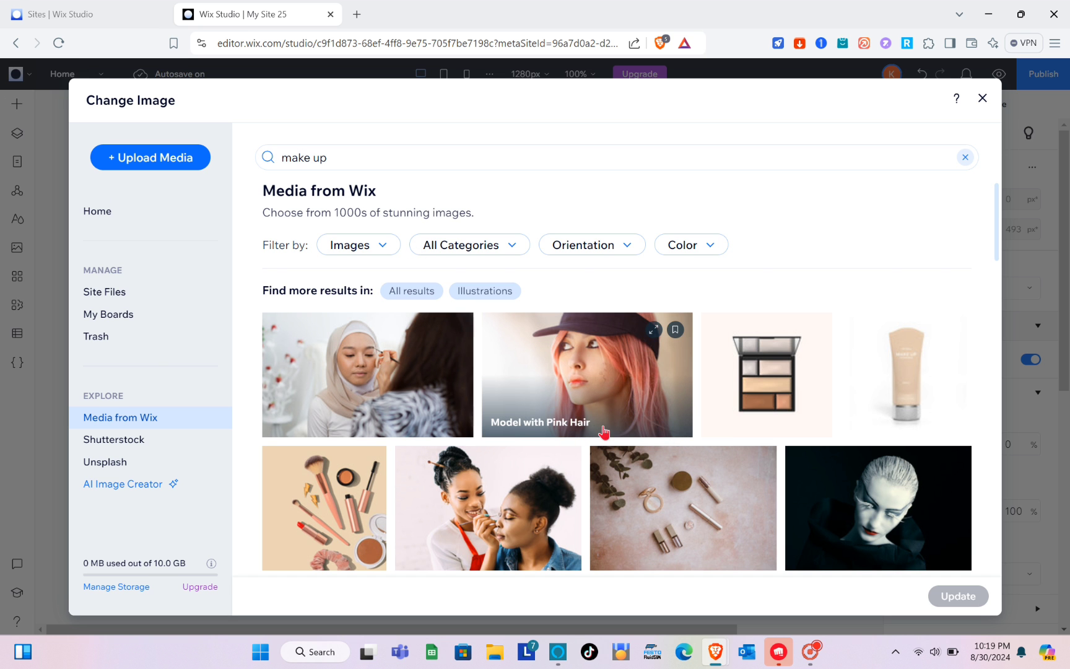
scroll(604, 431, "down", 2)
left_click(710, 384)
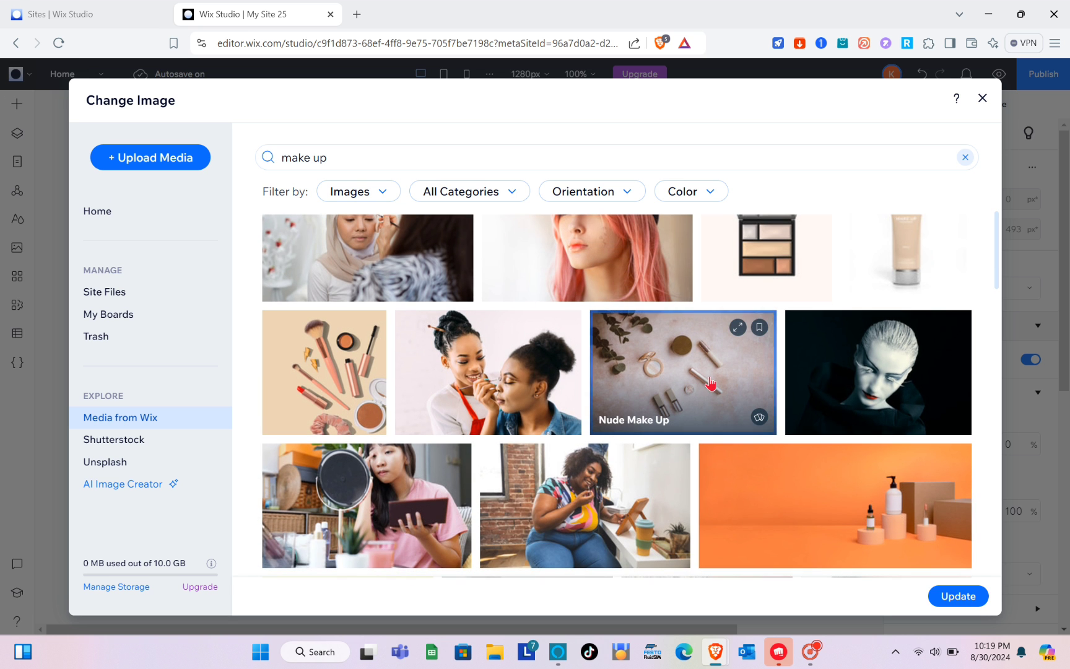
left_click(957, 596)
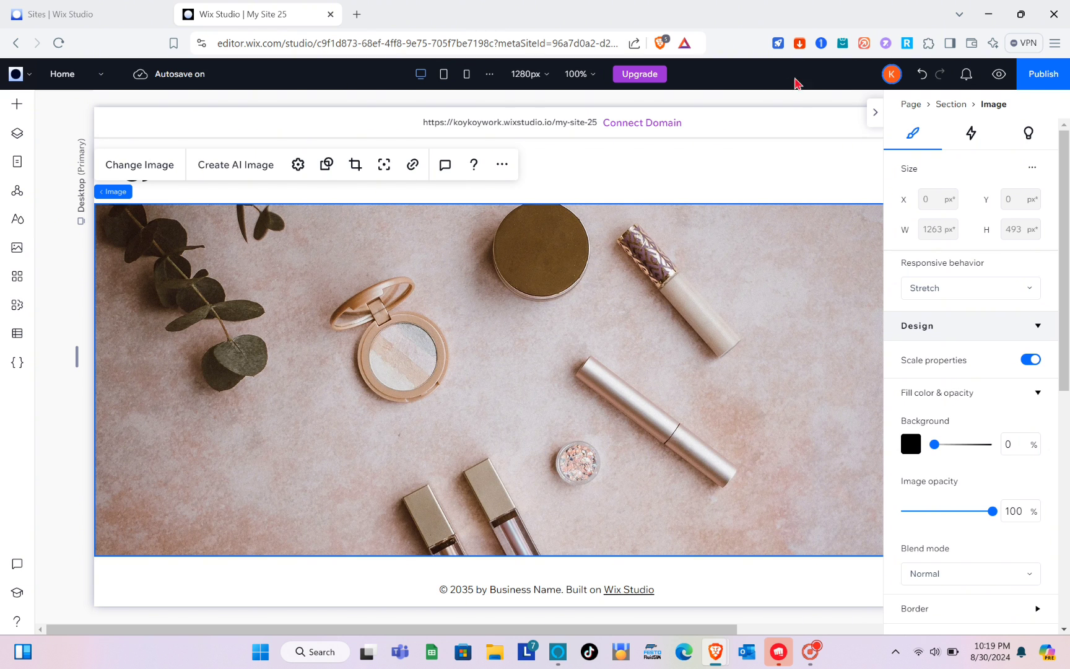
Check the image at the Tablet and Mobile breakpoints, switching its stretch off and on in Mobile, and return to the Desktop view.
left_click(876, 112)
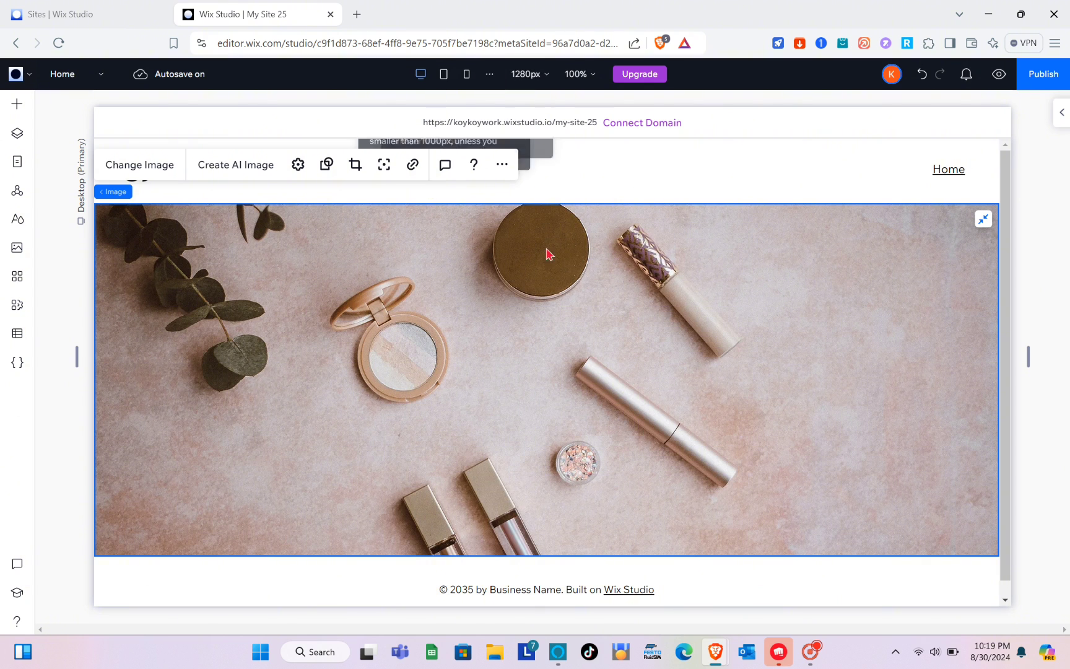
left_click(443, 74)
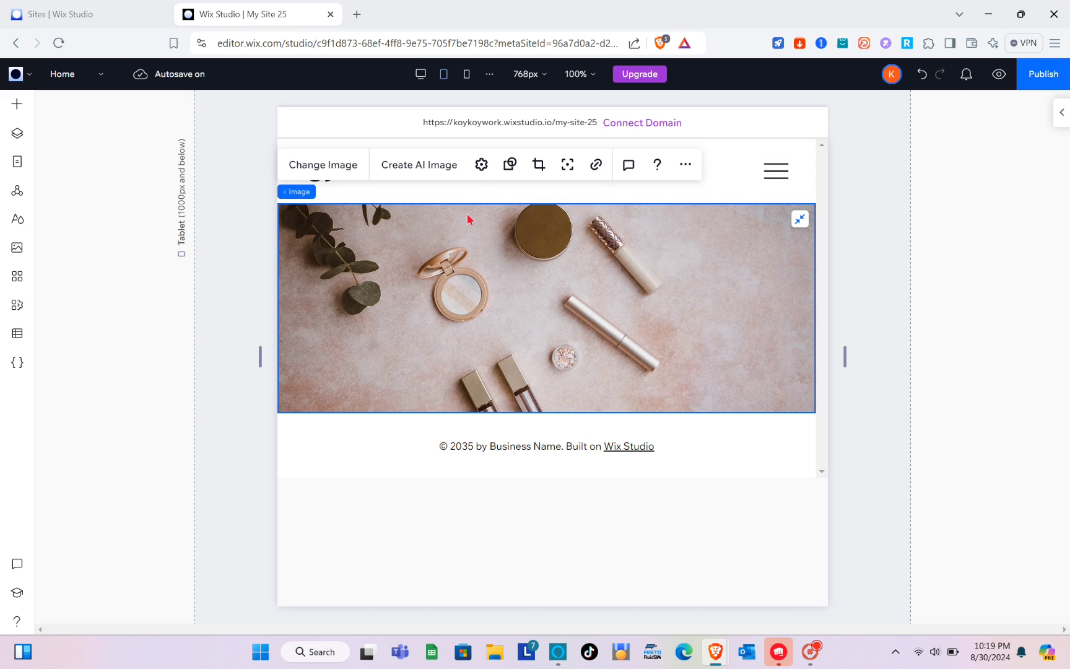
left_click(467, 76)
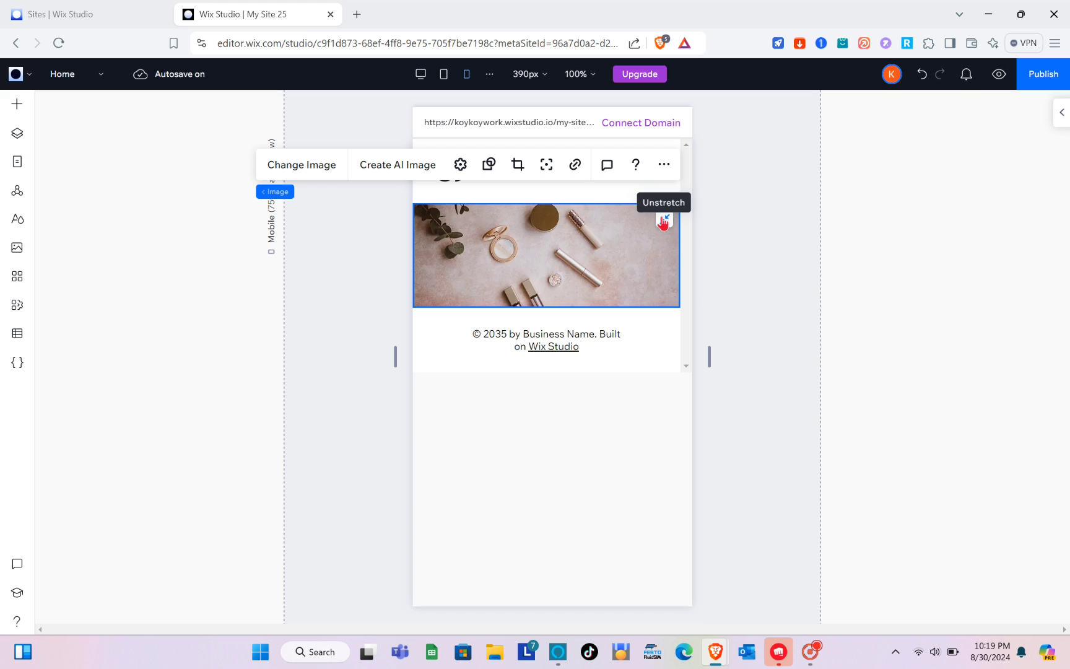
left_click(662, 220)
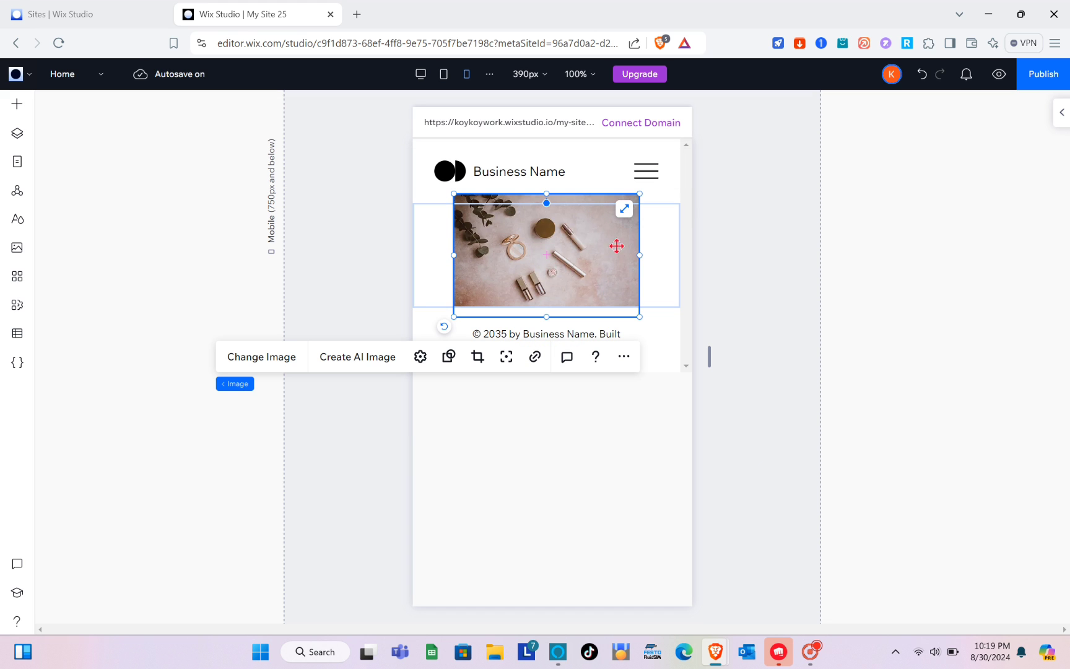
left_click(624, 211)
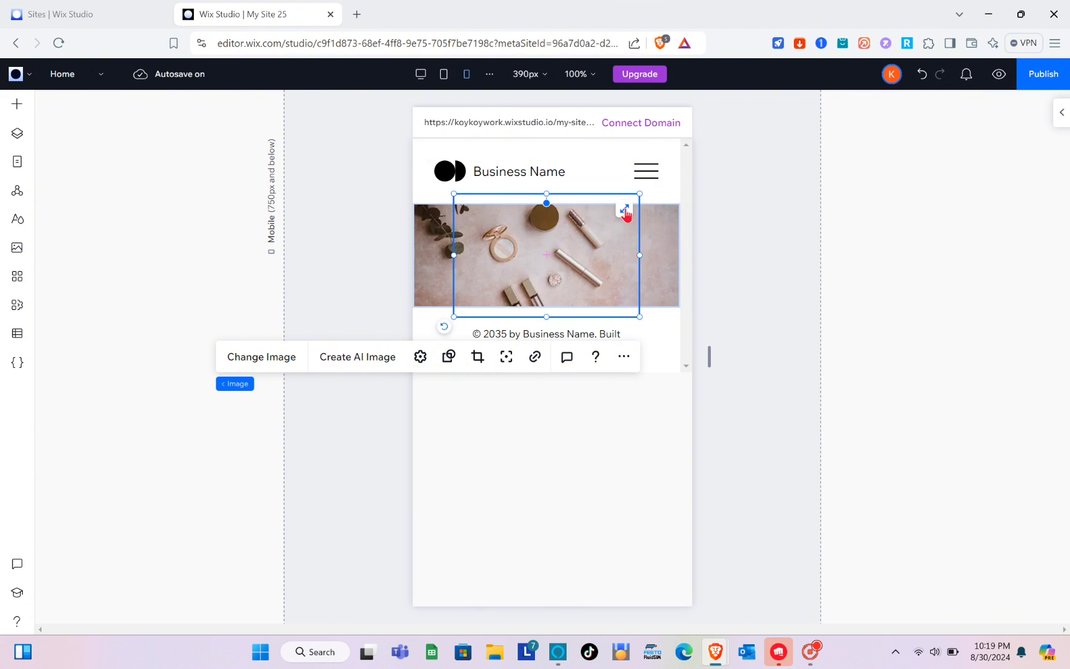
left_click(424, 74)
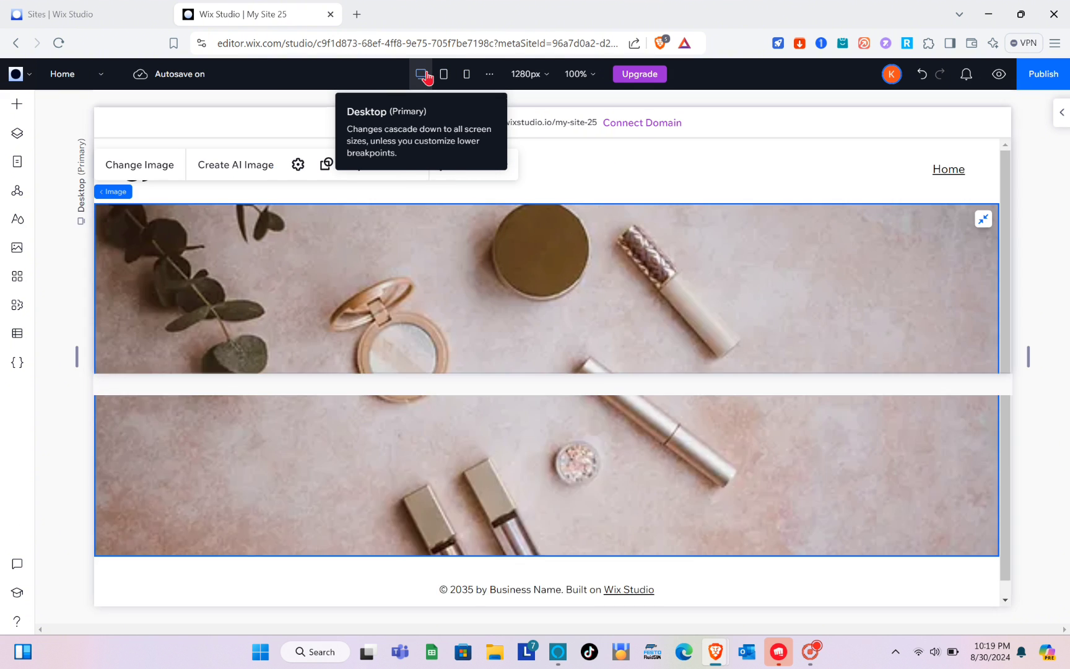
Replace the business name text in the header with "MAKE UP".
scroll(432, 332, "down", 1)
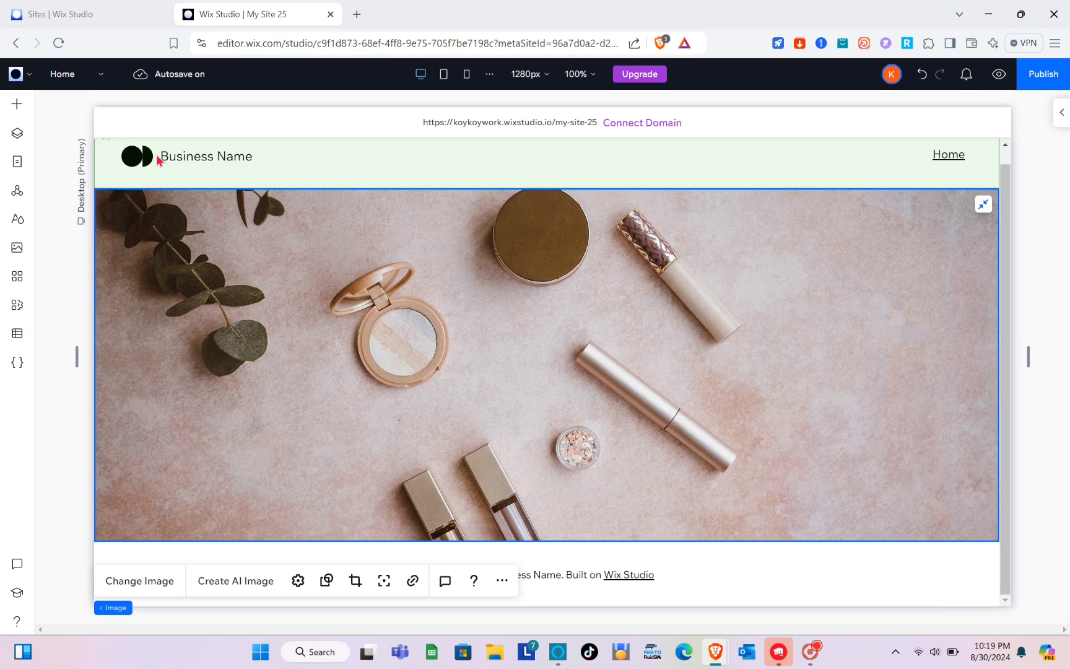
left_click(158, 160)
left_click(173, 160)
left_click(174, 161)
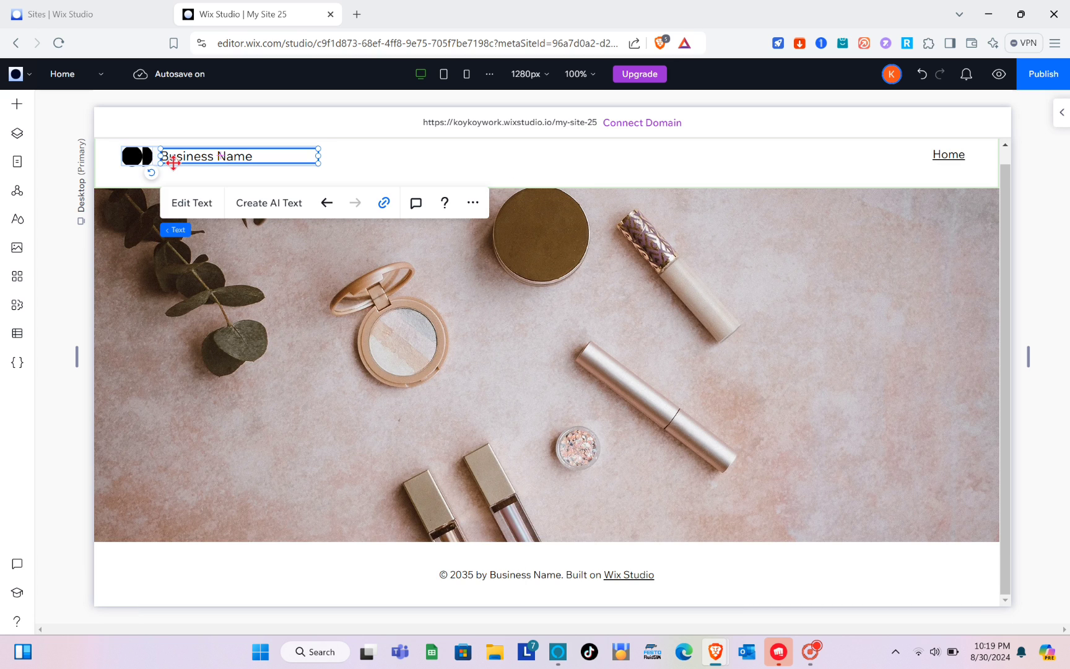
double_click(229, 160)
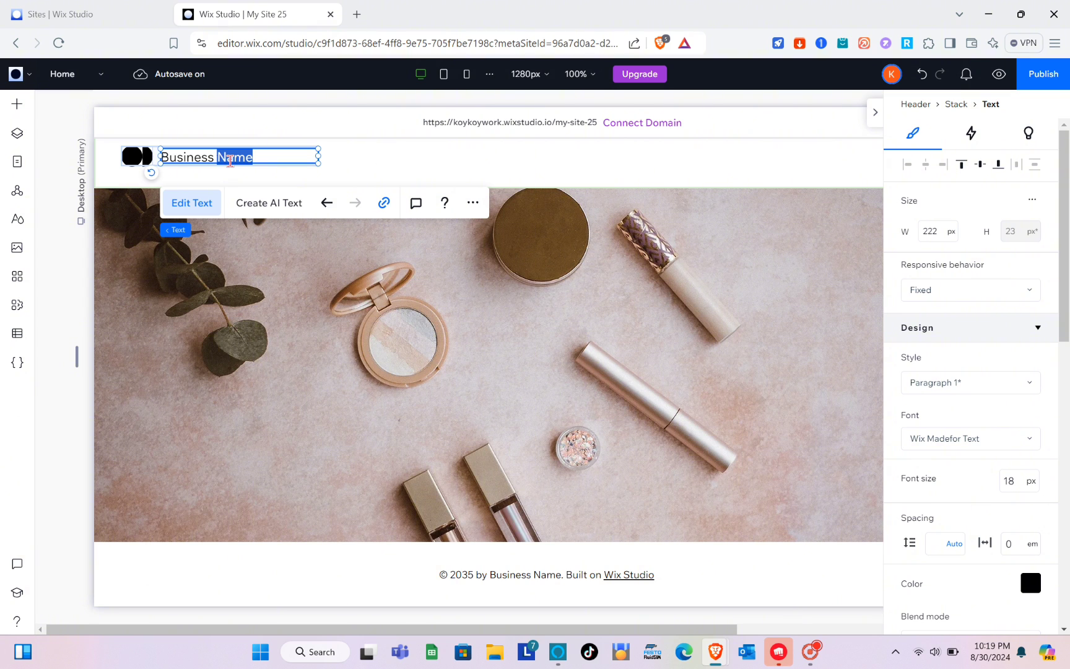
triple_click(230, 161)
key("Caps_Lock")
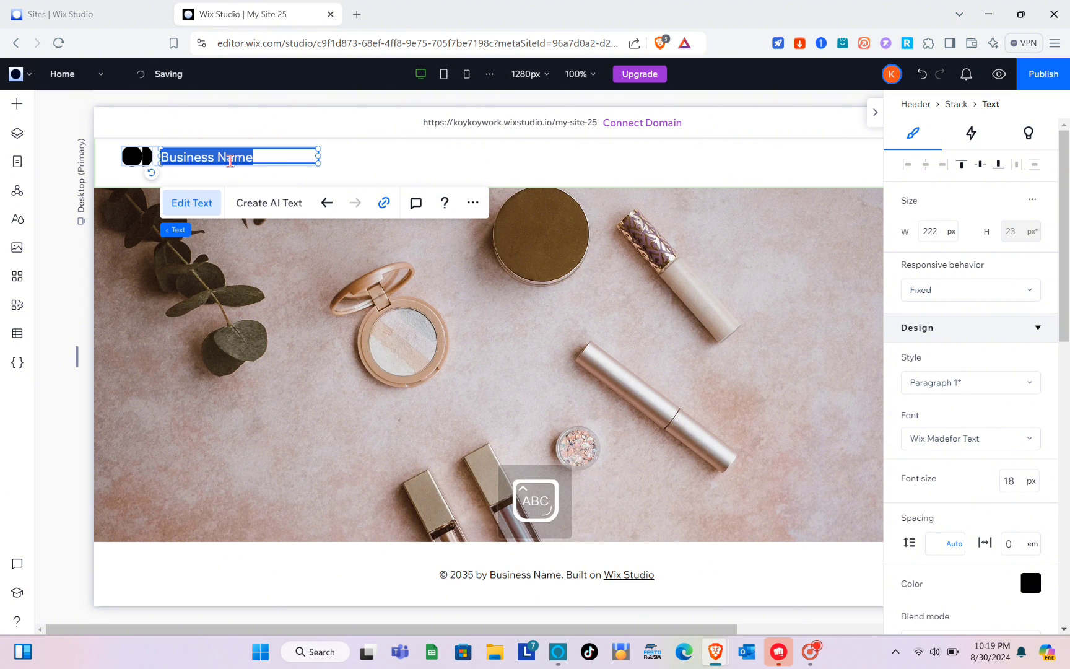
type("MAKE UP")
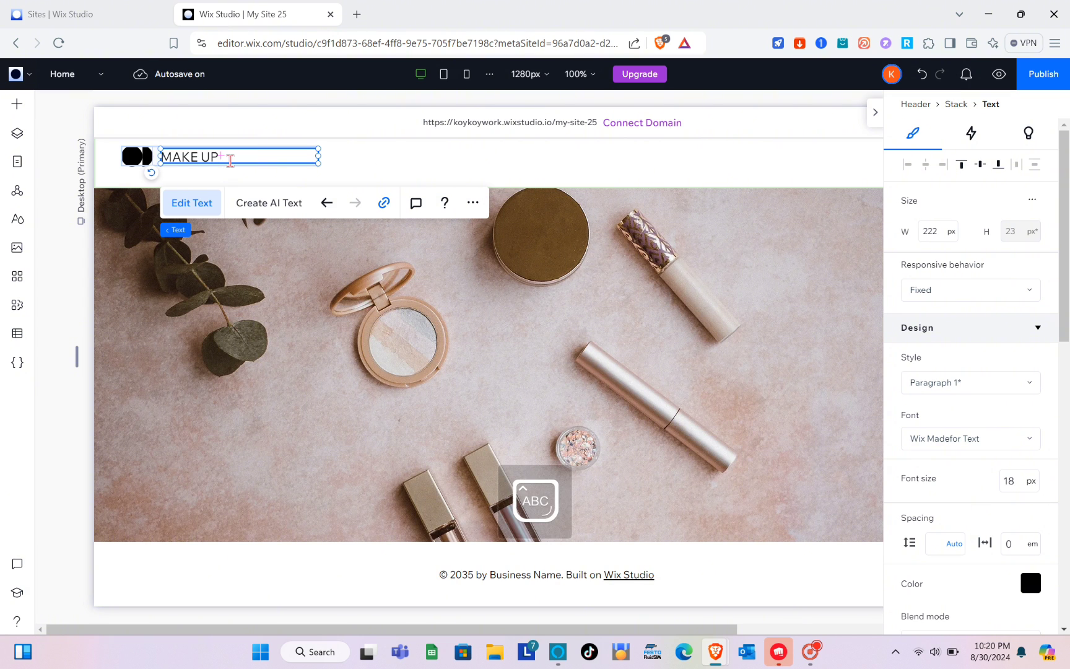
Replace the header logo with the purple "Brush" vector art from Media from Wix, found by searching for "BRUSH MAKE UP".
left_click(139, 160)
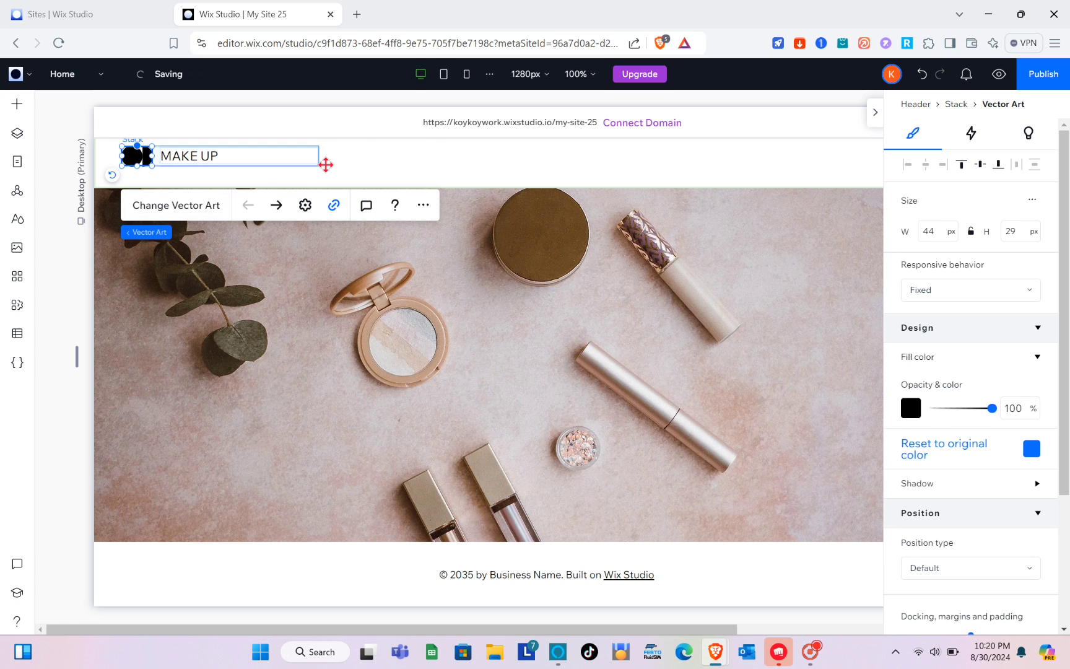
left_click(210, 167)
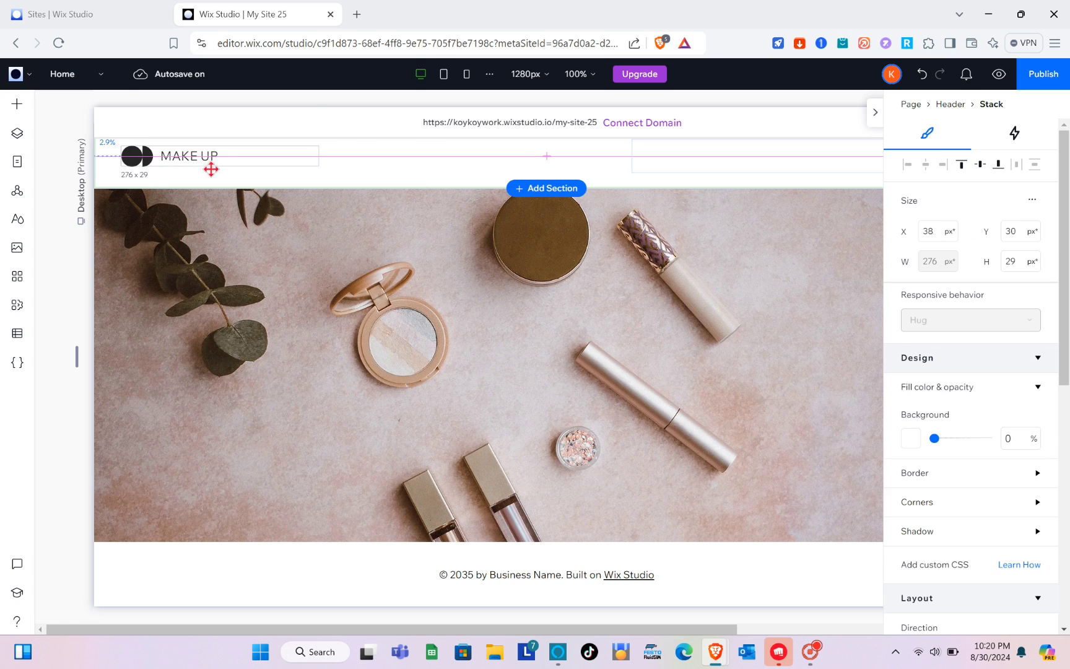
left_click(137, 158)
left_click(138, 158)
left_click(140, 205)
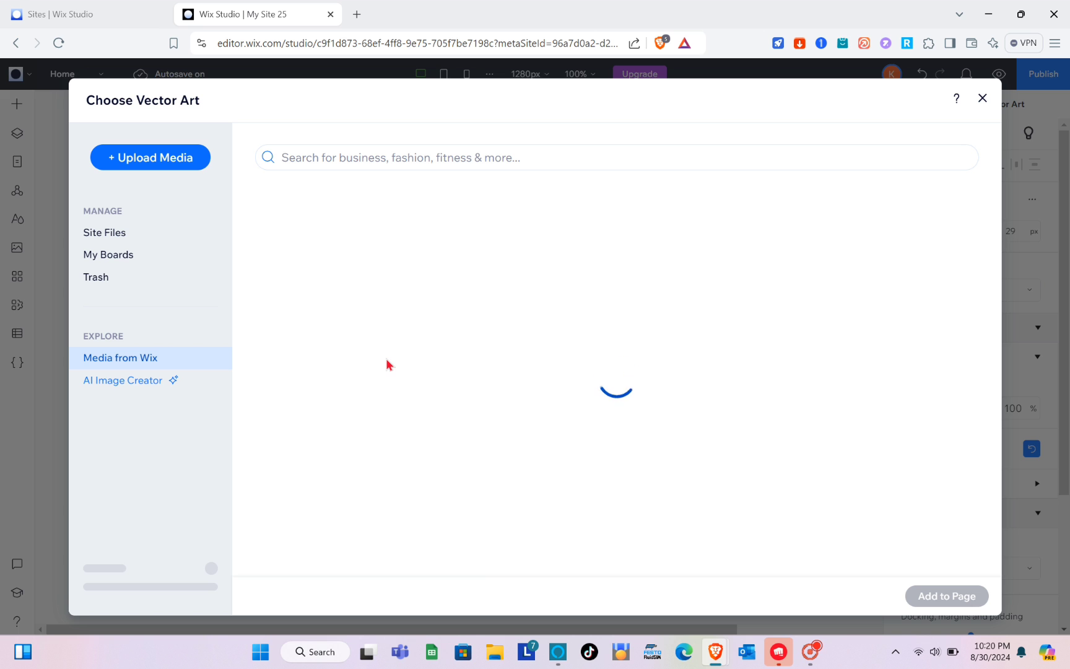
left_click(392, 157)
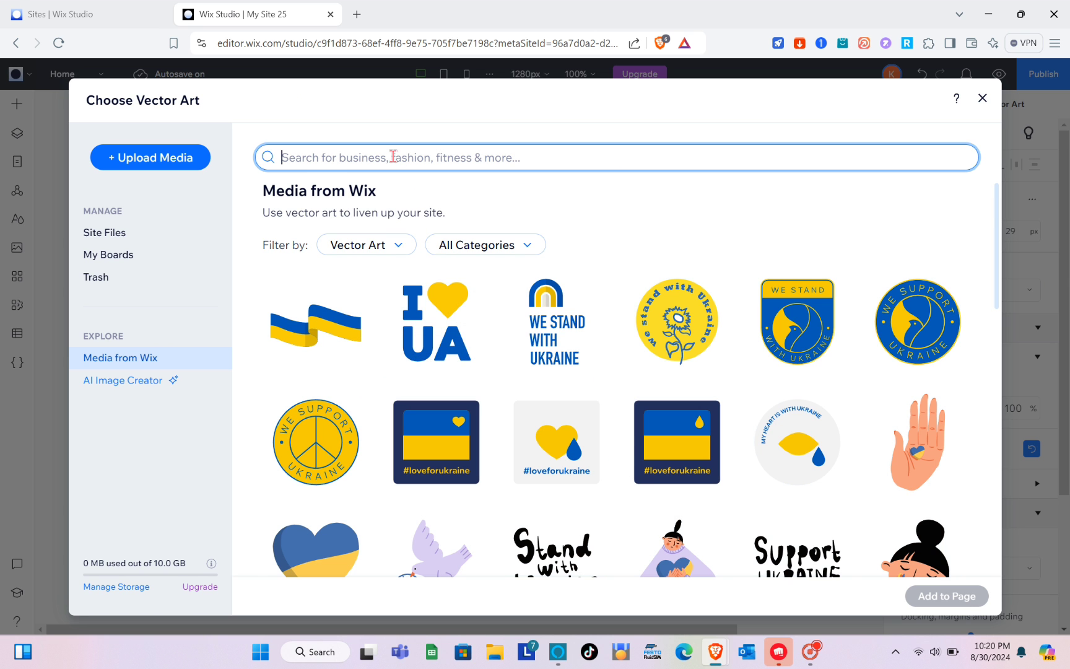
type("BRUSH MAKE UP")
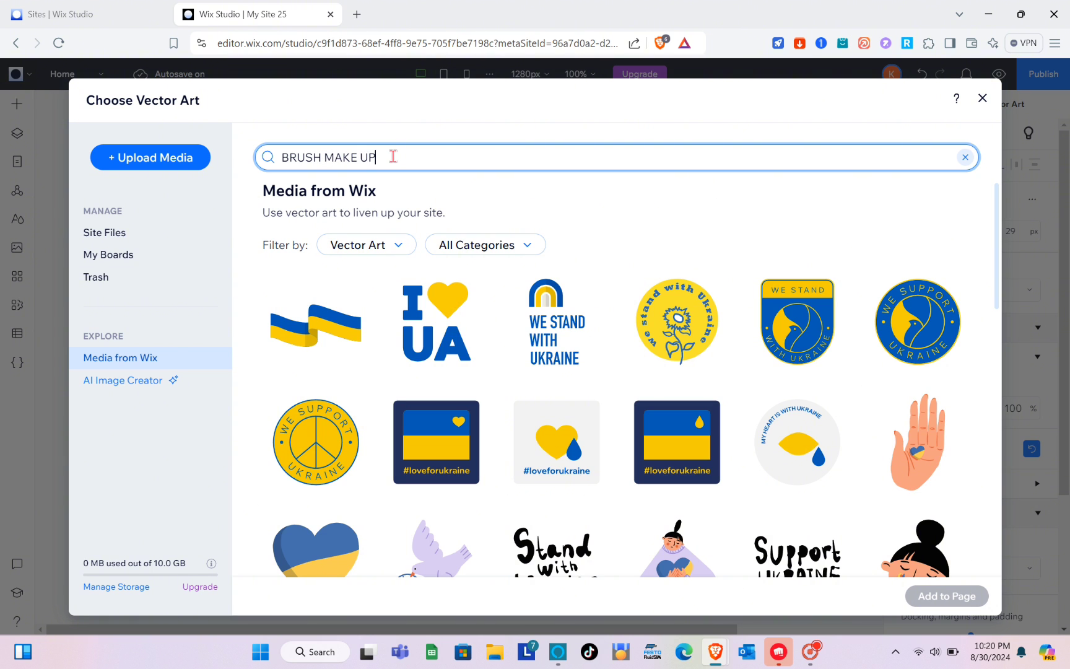
key("Return")
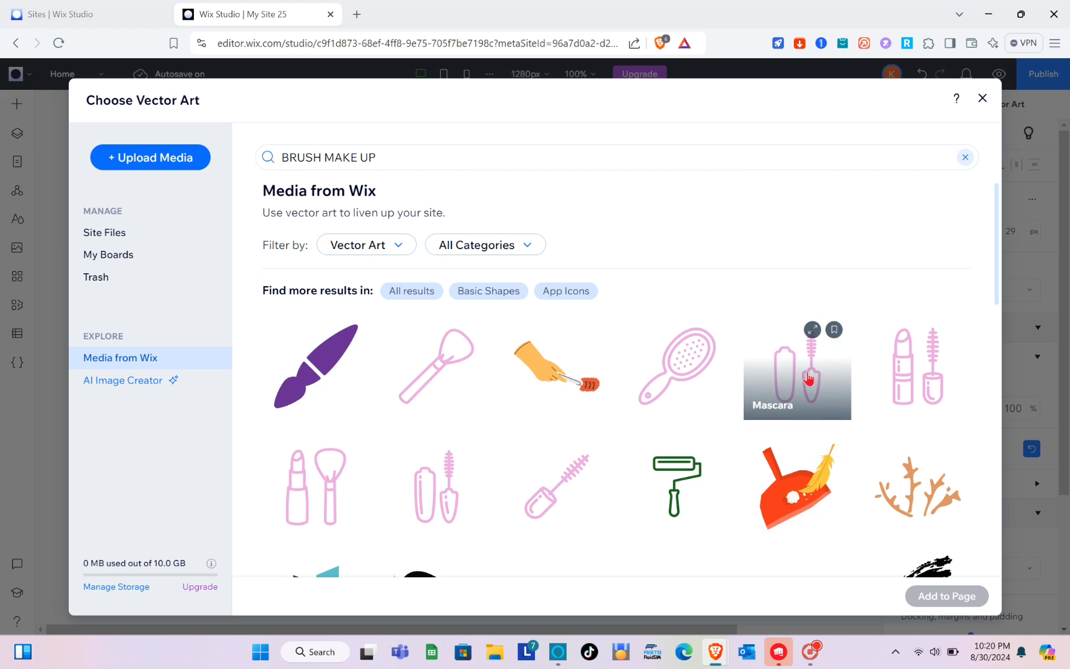
left_click(309, 379)
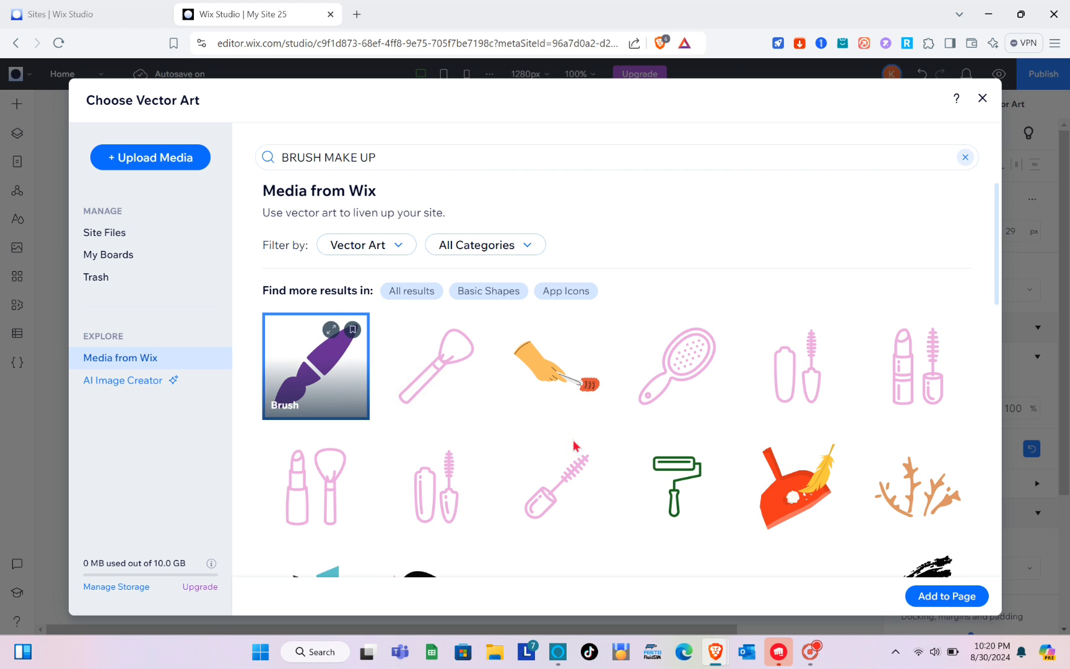
left_click(948, 597)
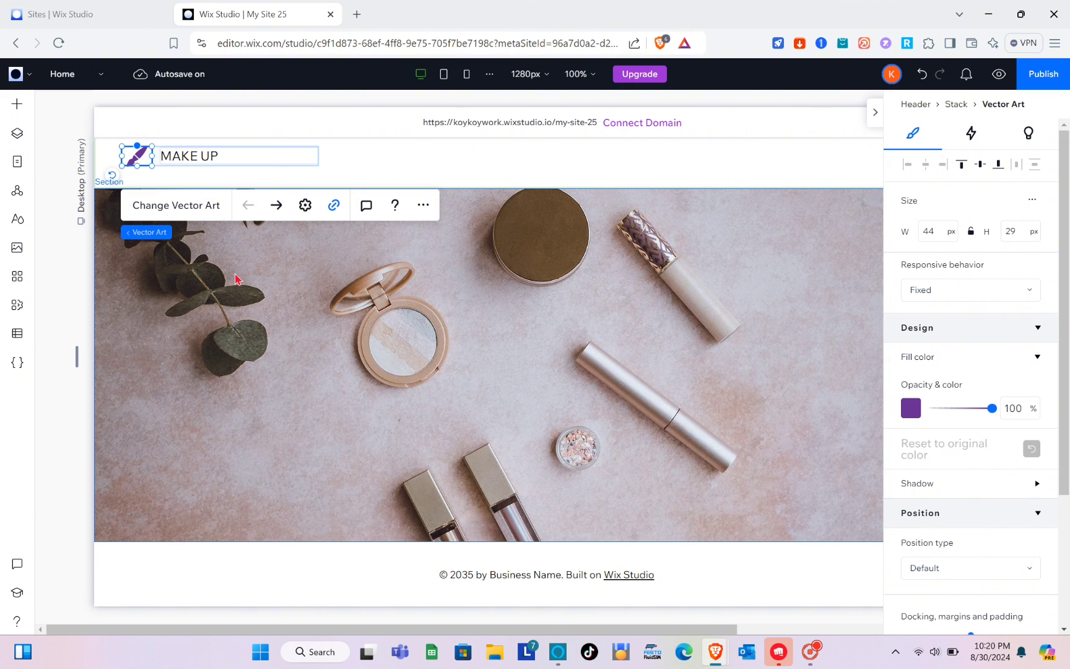
left_click(239, 286)
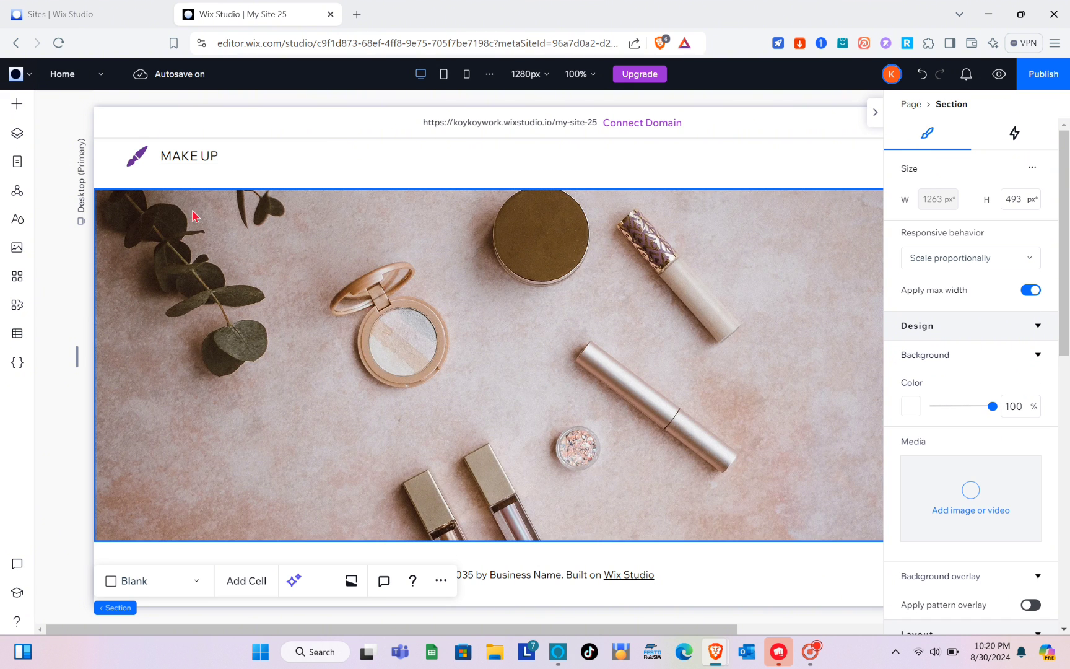
Try the Heading 1 style on the "MAKE UP" text in the header.
left_click(189, 158)
left_click(188, 156)
left_click(187, 156)
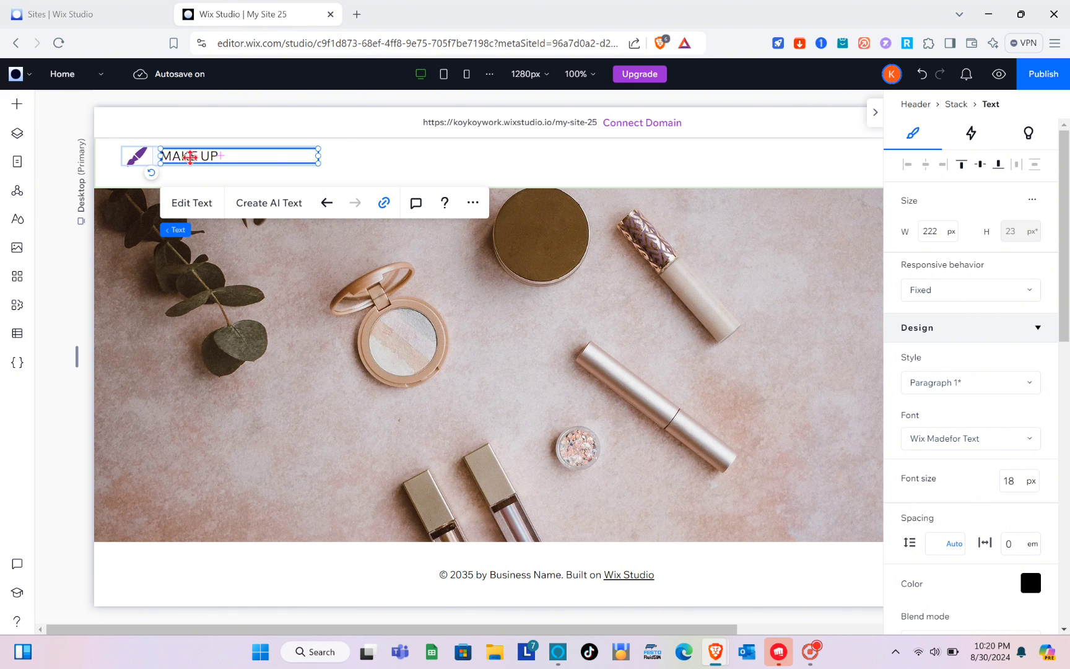
left_click(962, 294)
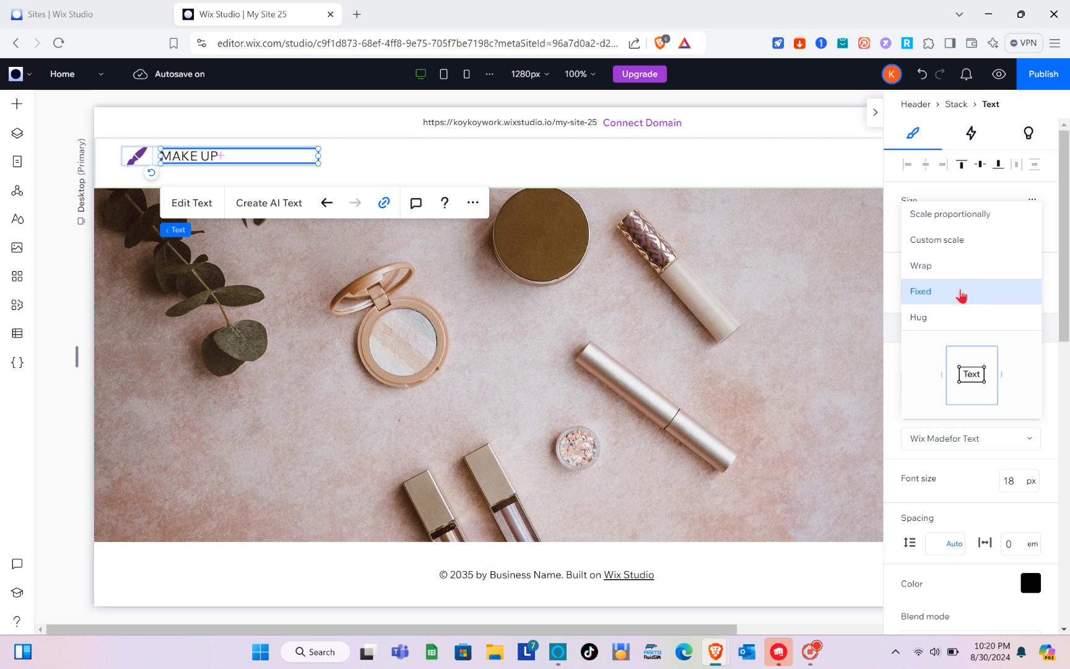
left_click(962, 296)
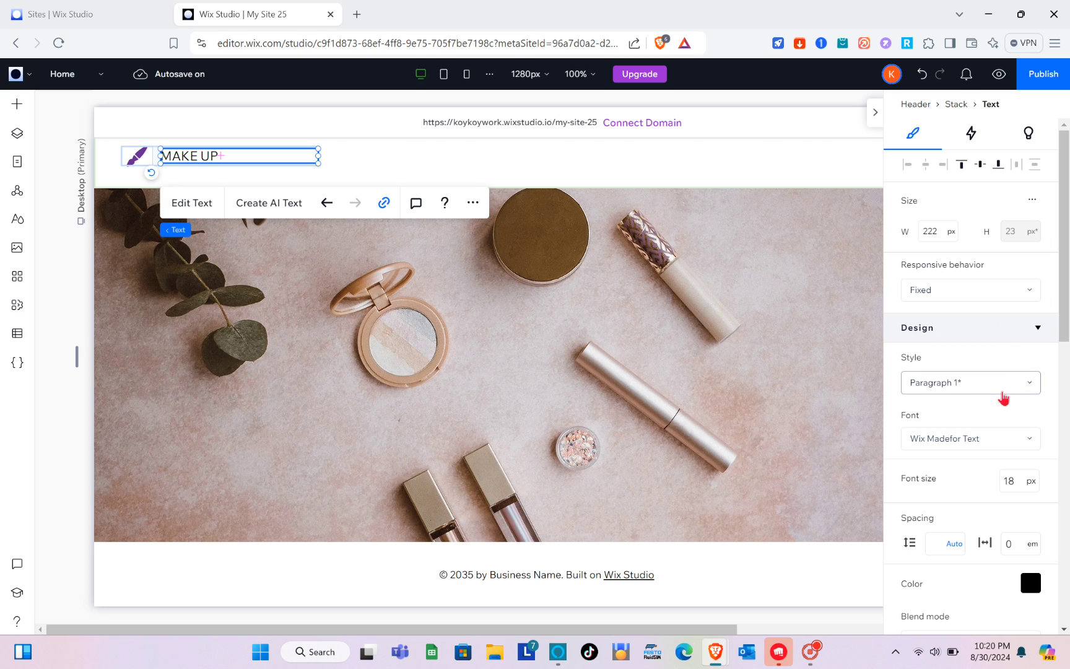
left_click(971, 389)
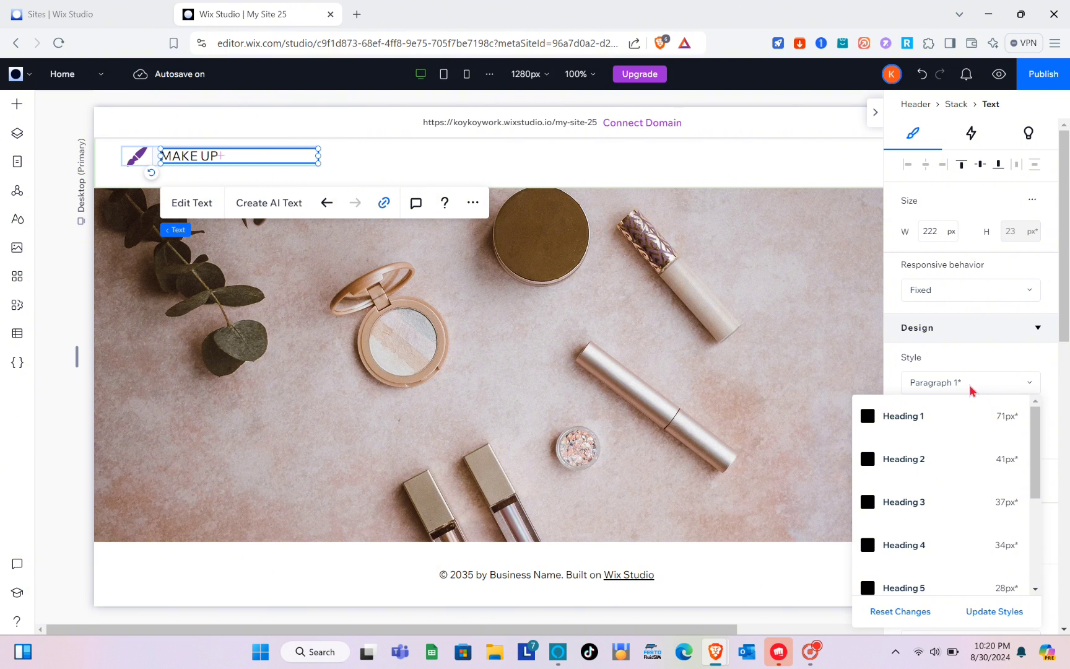
left_click(970, 389)
left_click(970, 389)
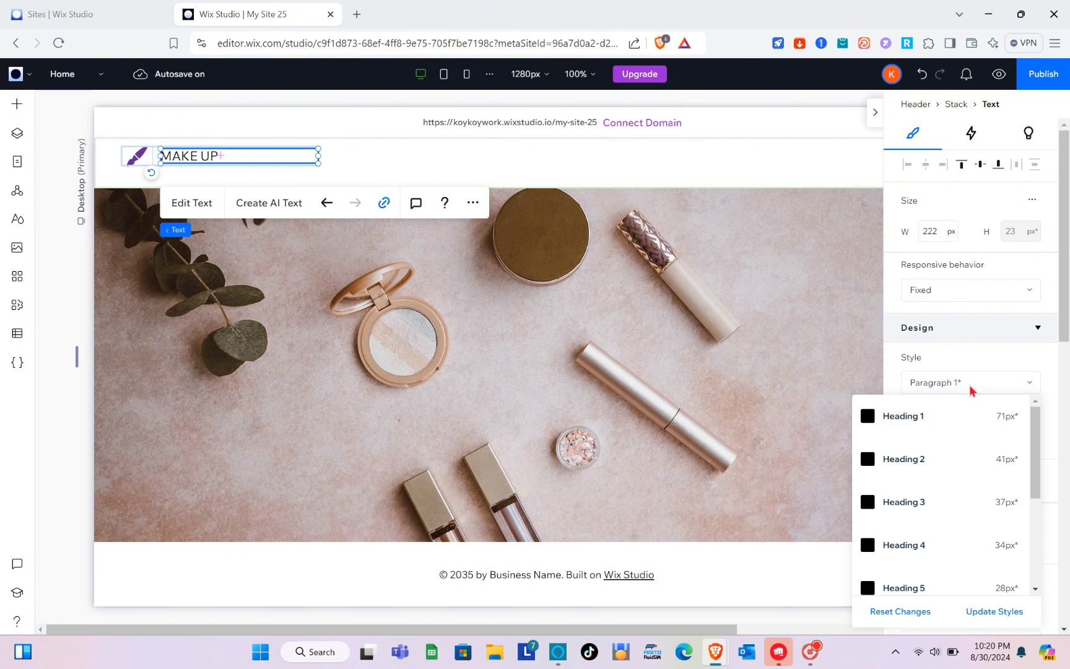
left_click(941, 427)
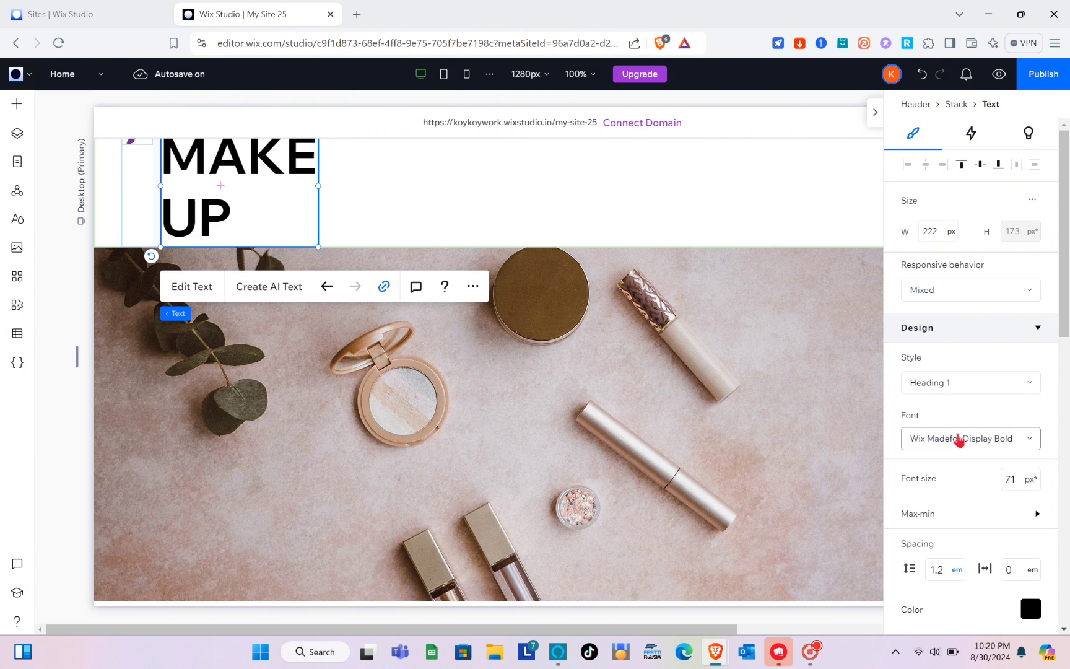
left_click(959, 440)
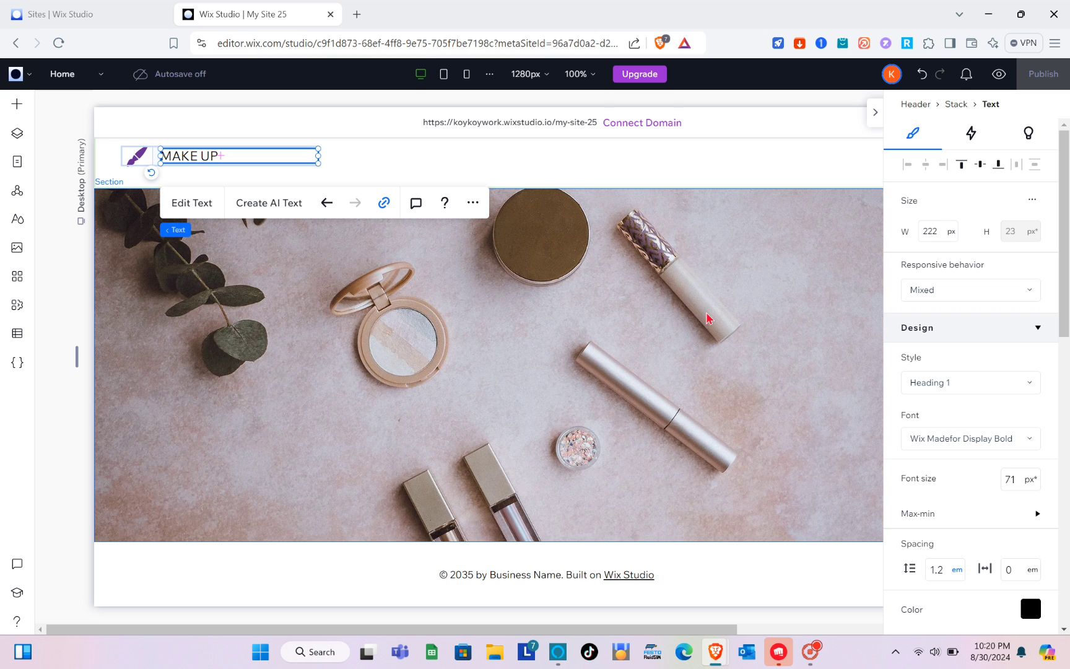
At the Mobile breakpoint, move the header's brush logo and "MAKE UP" stack to the header's left edge, and check the Tablet and Desktop views.
left_click(358, 155)
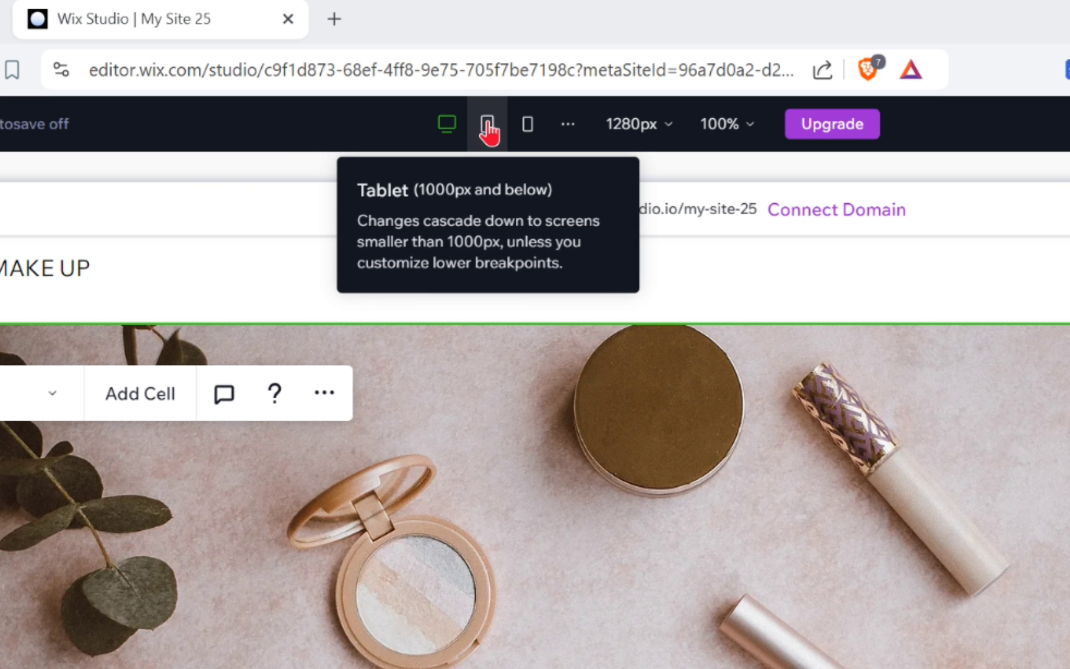
left_click(488, 125)
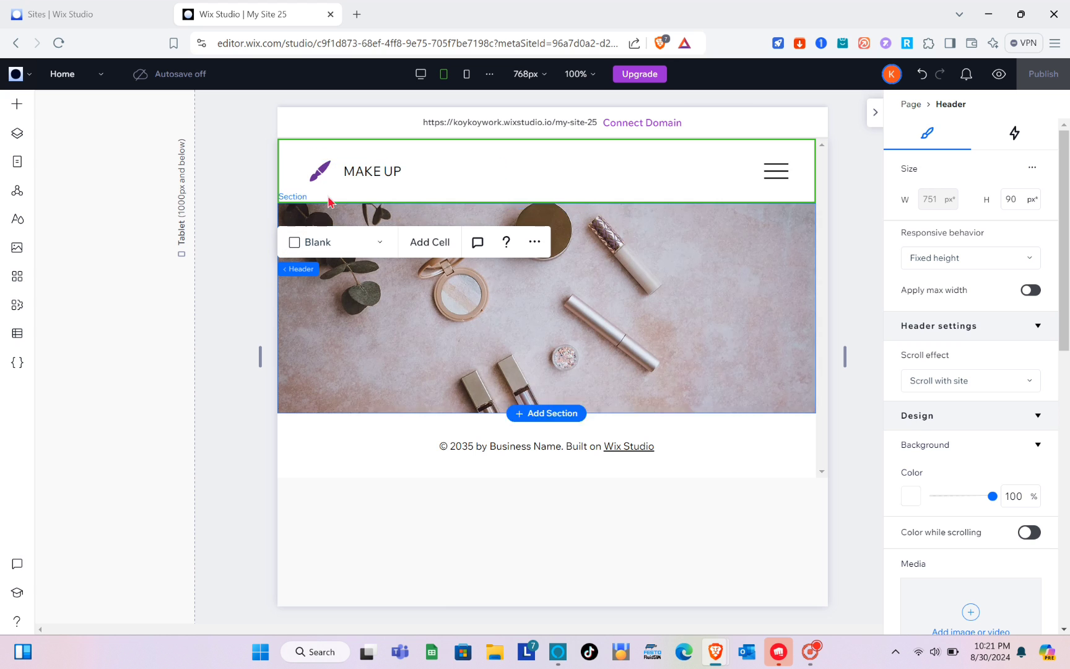
left_click(467, 75)
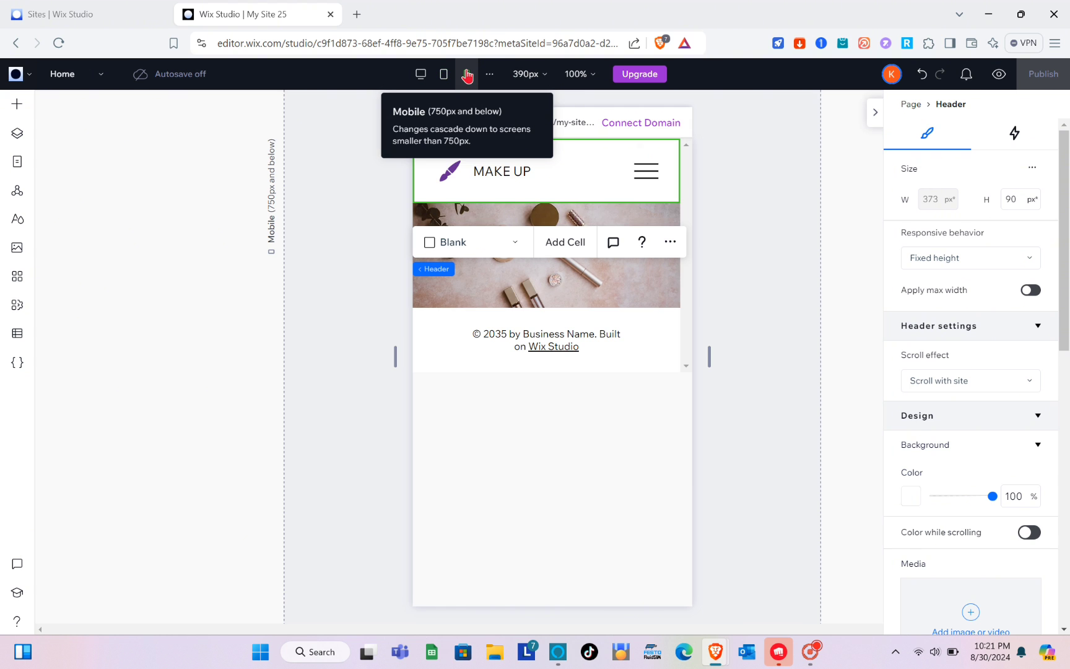
left_click(452, 171)
left_click_drag(443, 168, 432, 167)
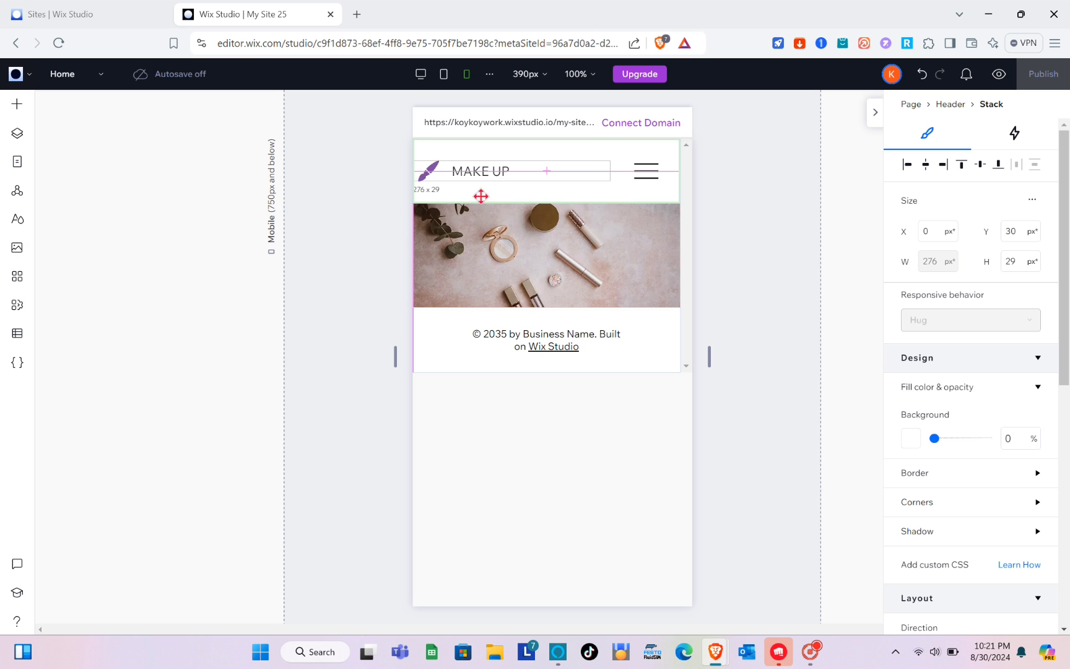
left_click(541, 140)
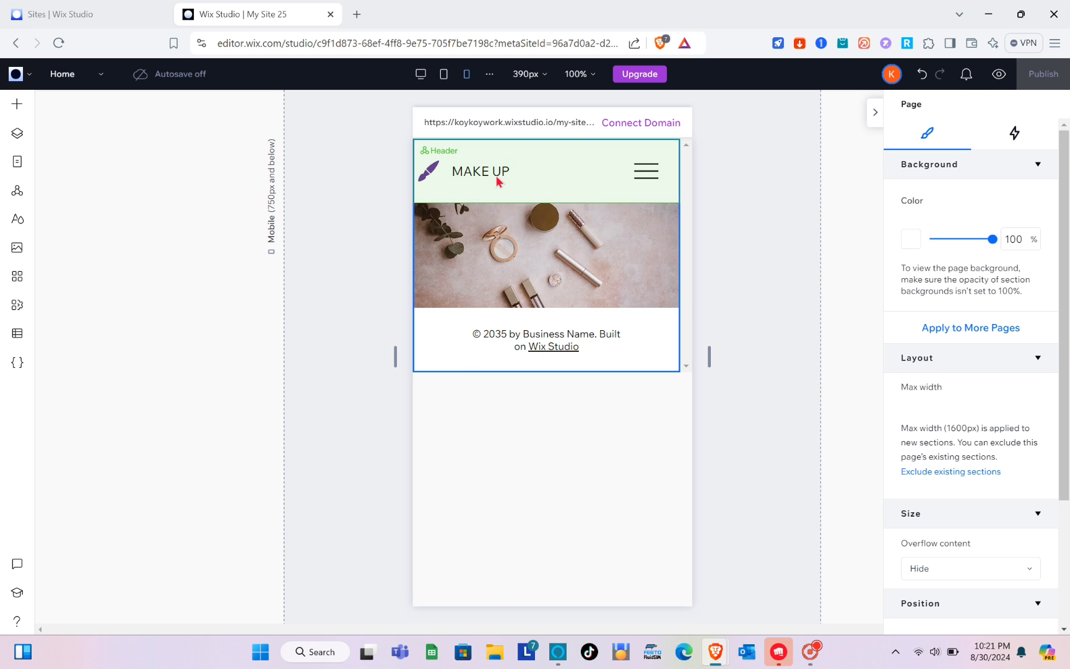
left_click(444, 75)
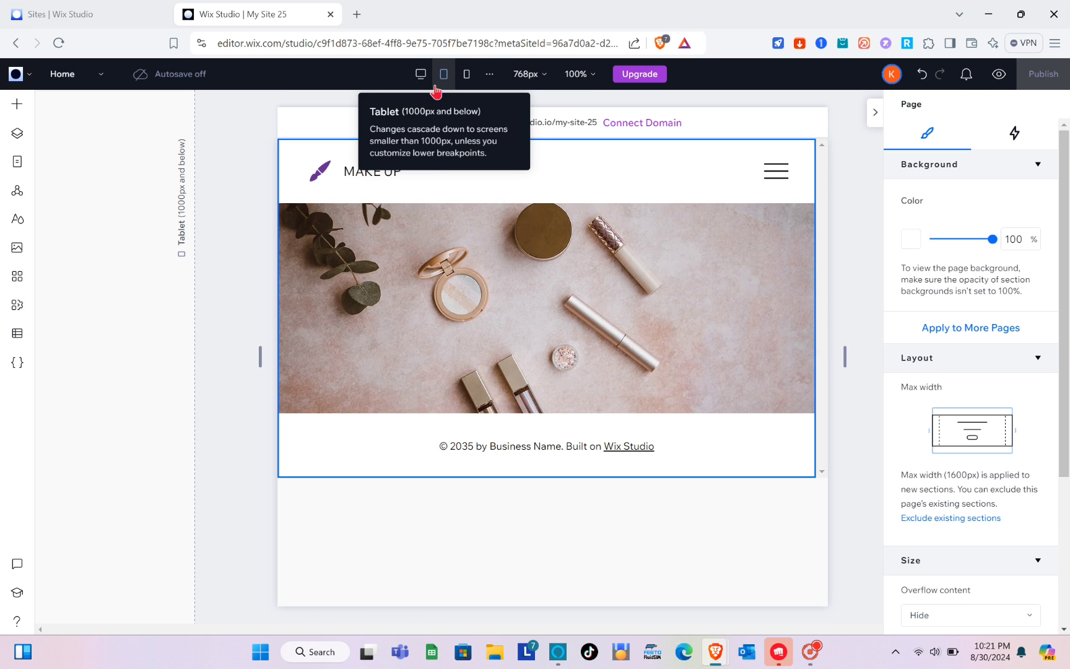
left_click(421, 75)
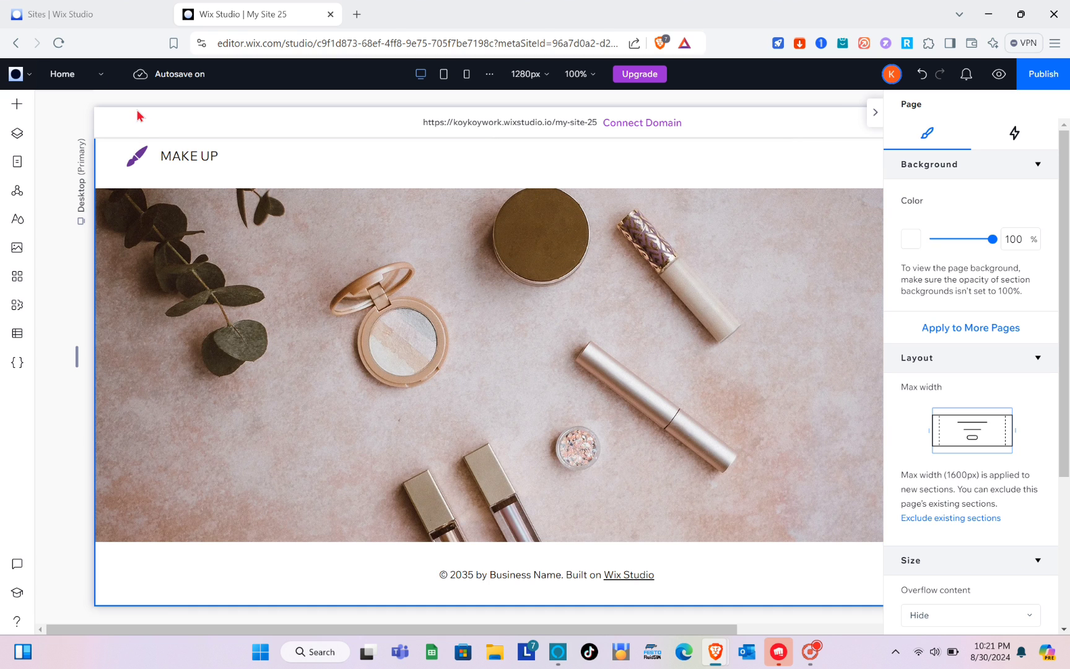
Add a standard blank page to the site and name it "Sample Layout".
left_click(98, 78)
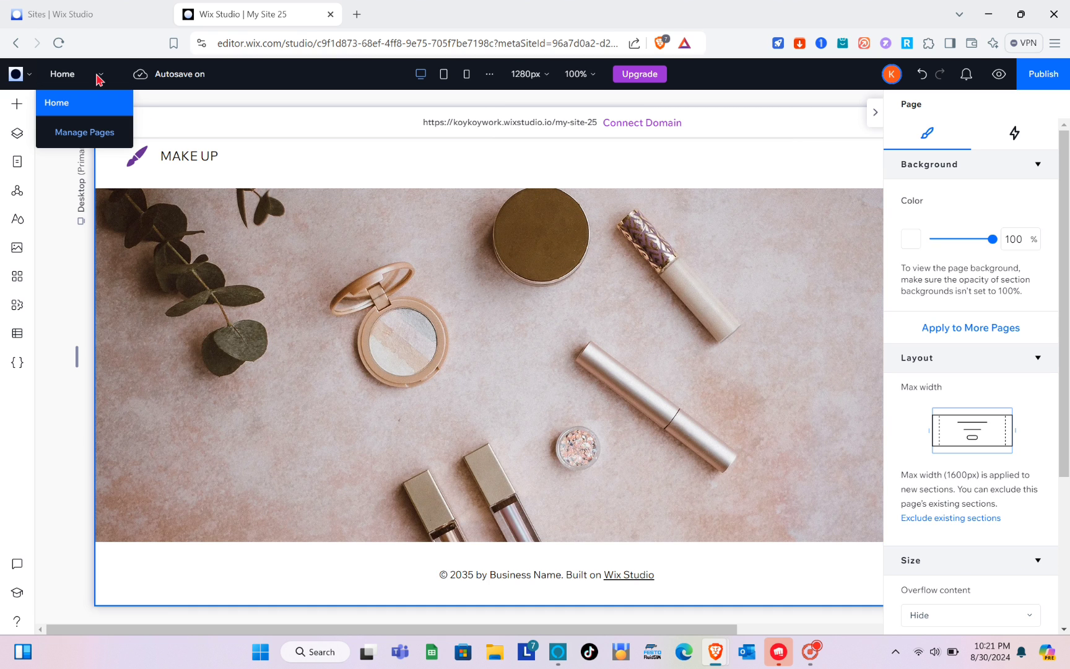
left_click(87, 132)
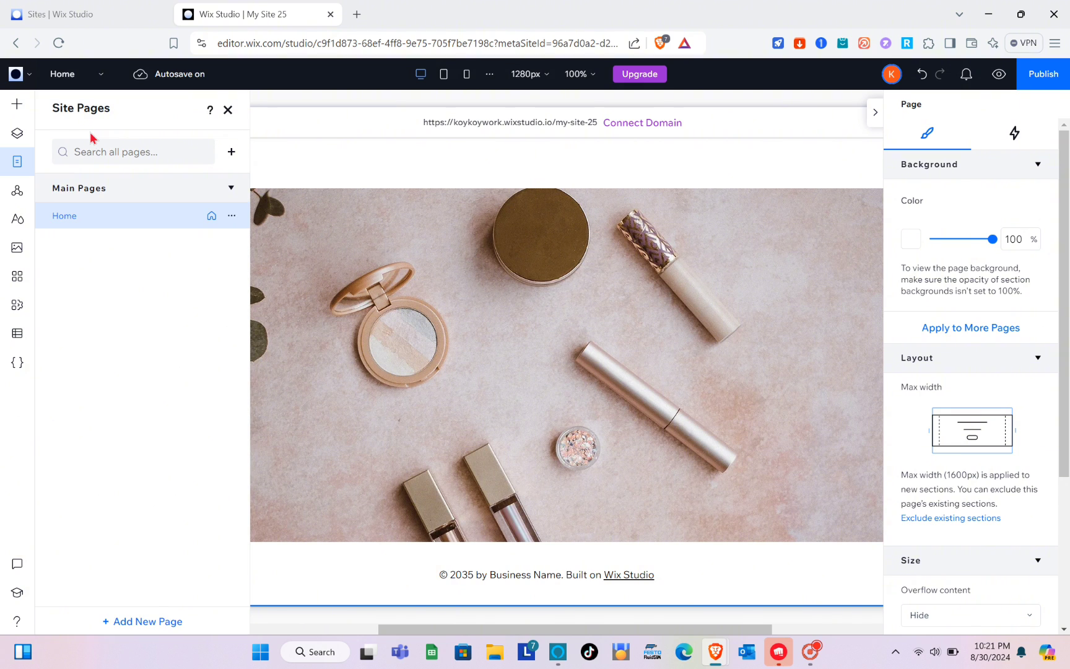
left_click(136, 626)
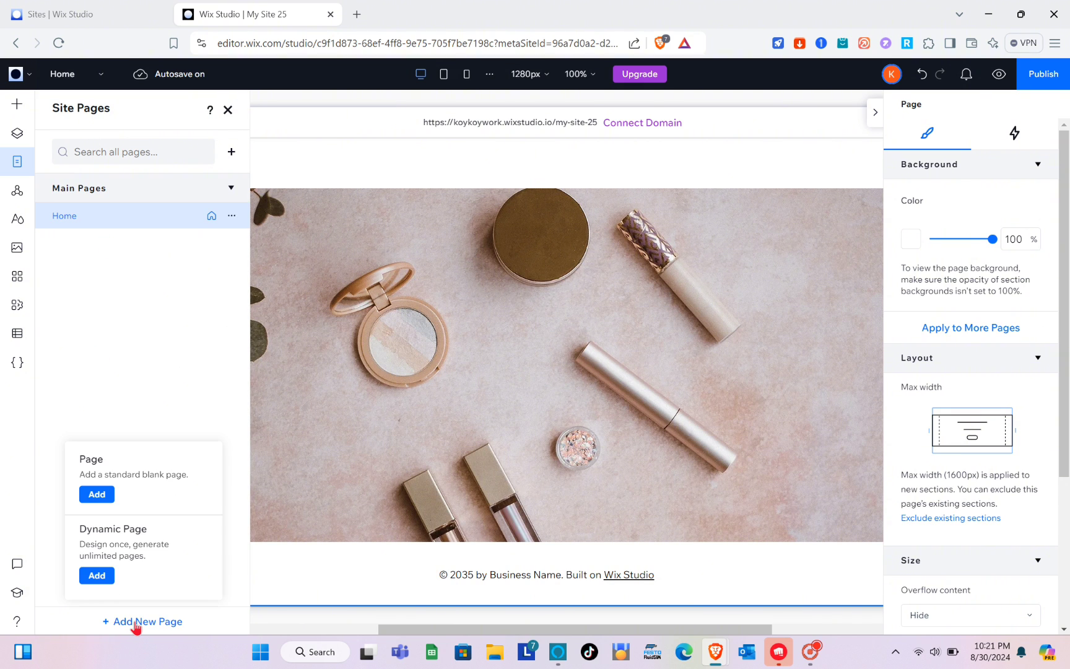
left_click(99, 499)
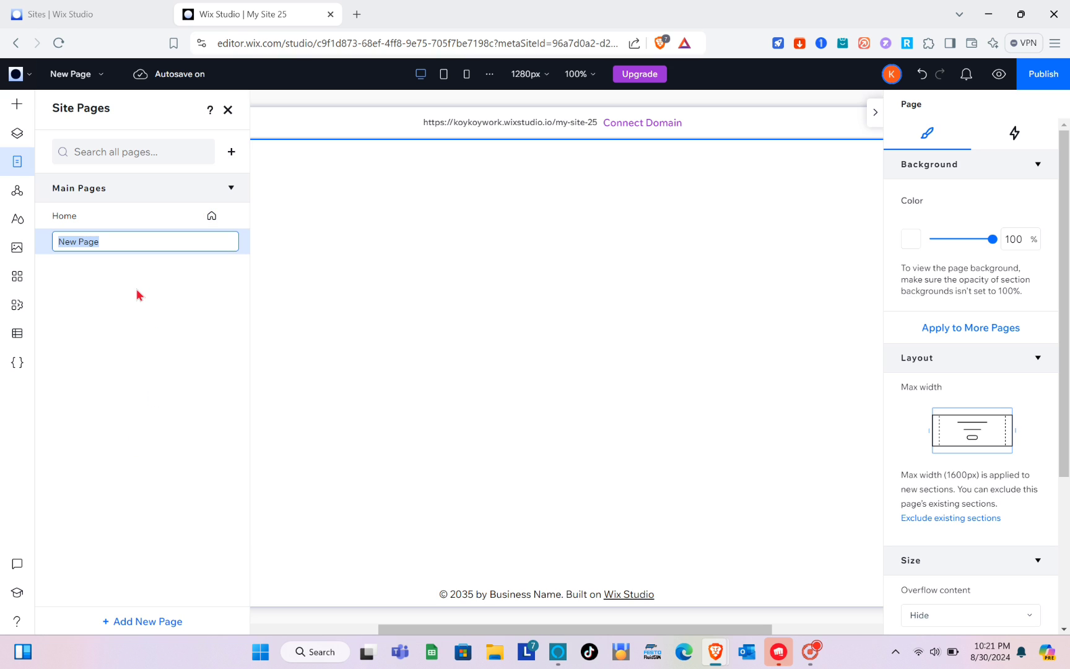
type("S")
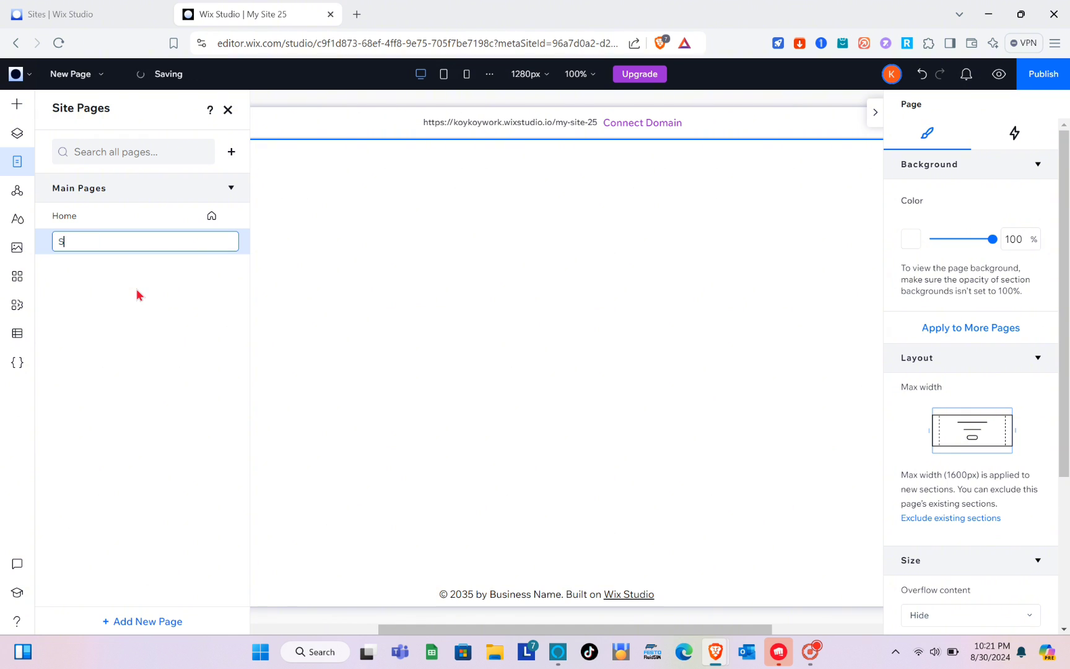
type("ample Layout")
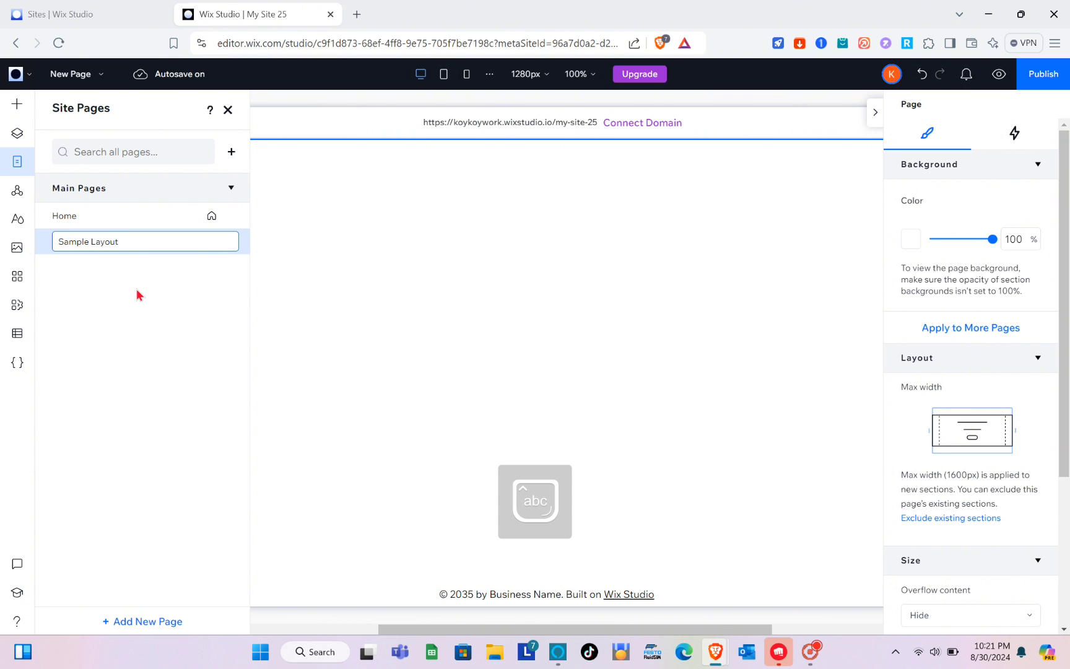
key("Return")
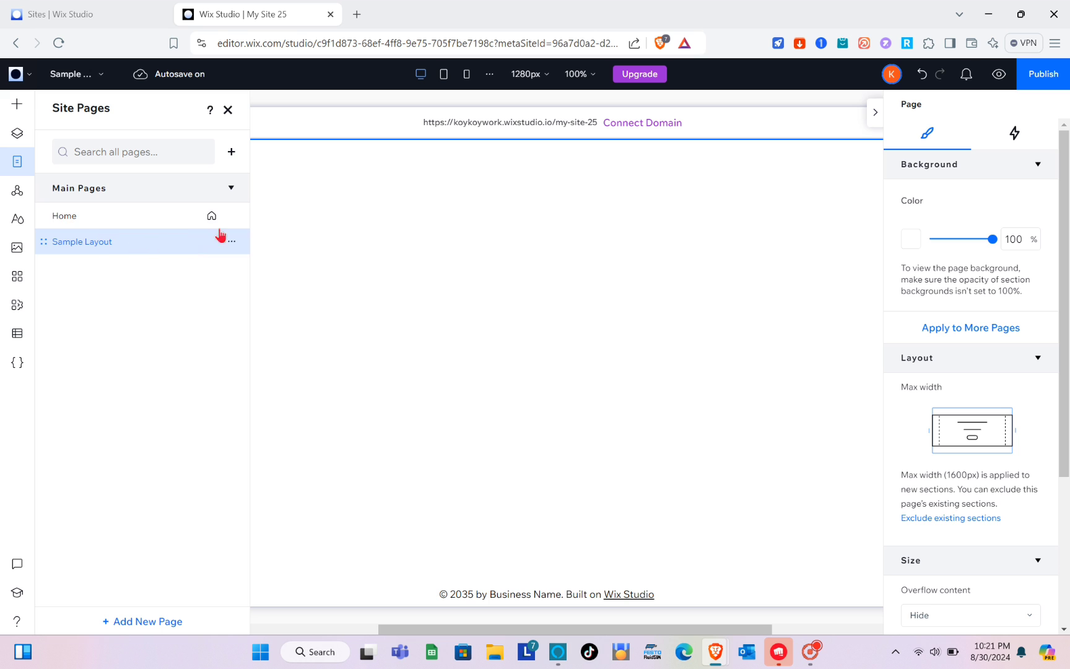
Apply the three-column section grid to the blank section of the Sample Layout page.
left_click(658, 235)
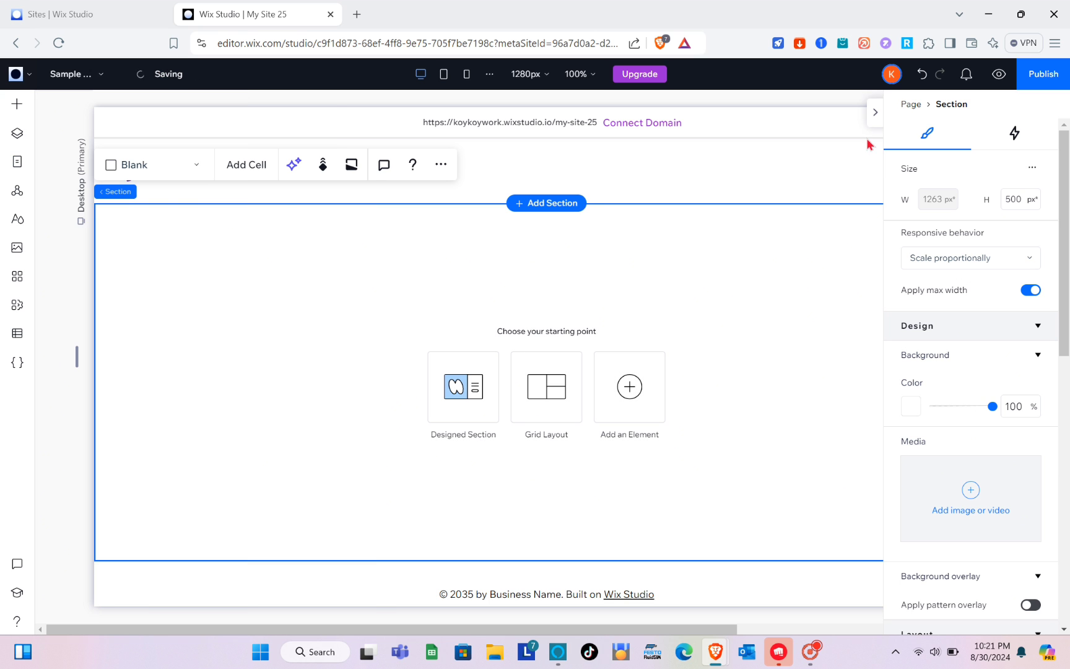
left_click(875, 112)
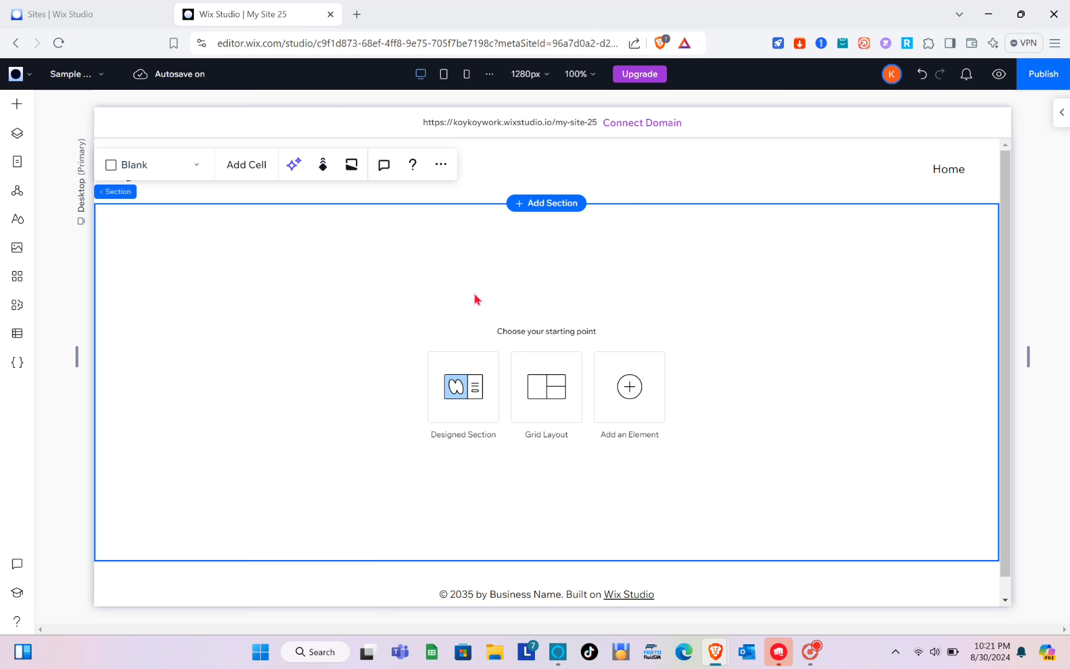
left_click(546, 399)
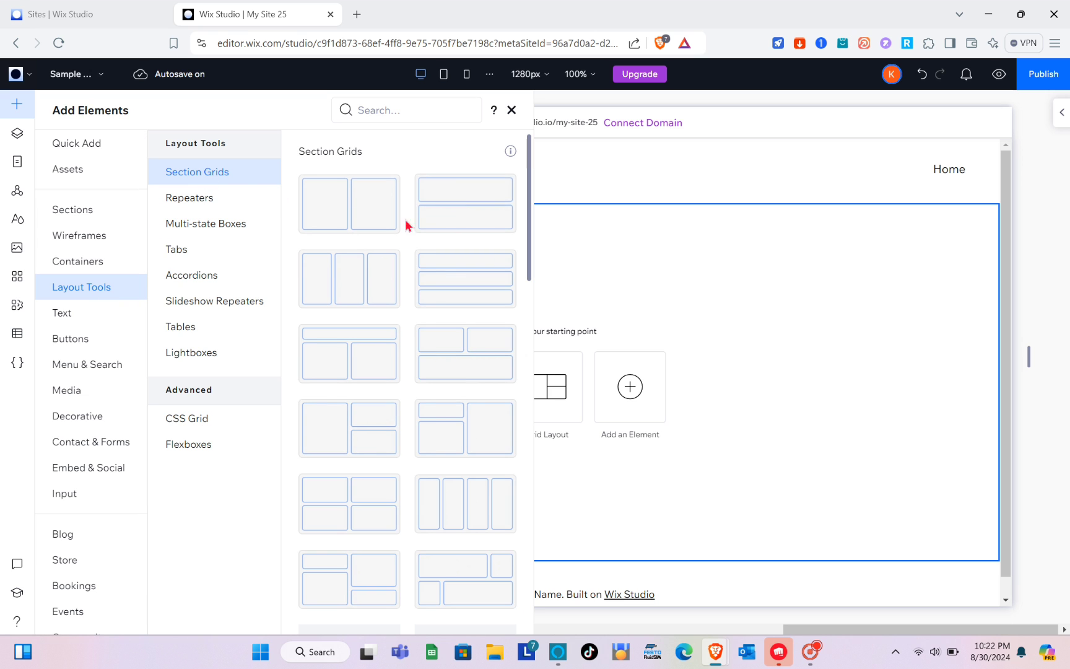
left_click(359, 284)
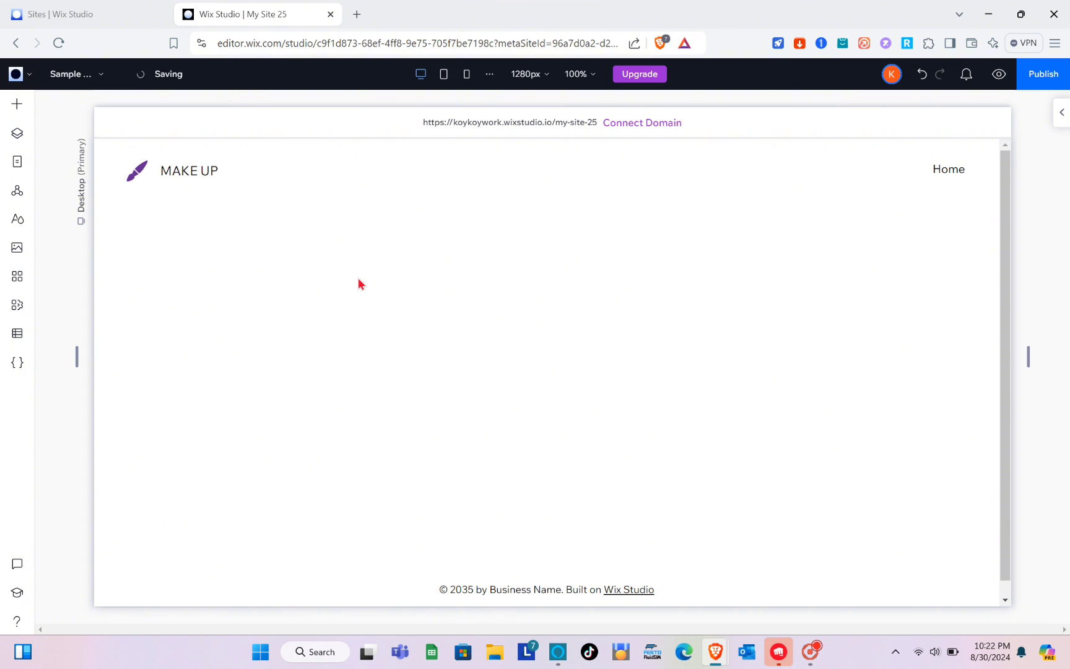
left_click(703, 377)
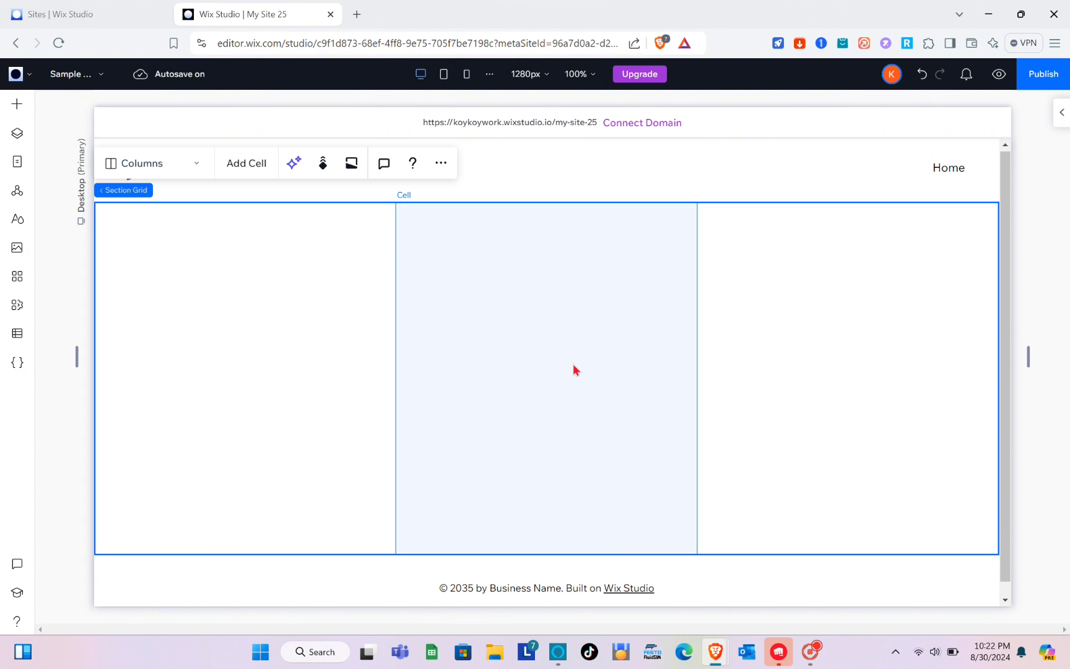
Fill the three cells with Media from Wix "make up" images: cosmetics flat lay, foundation tube, and eye close-up with a pink brush.
left_click(573, 370)
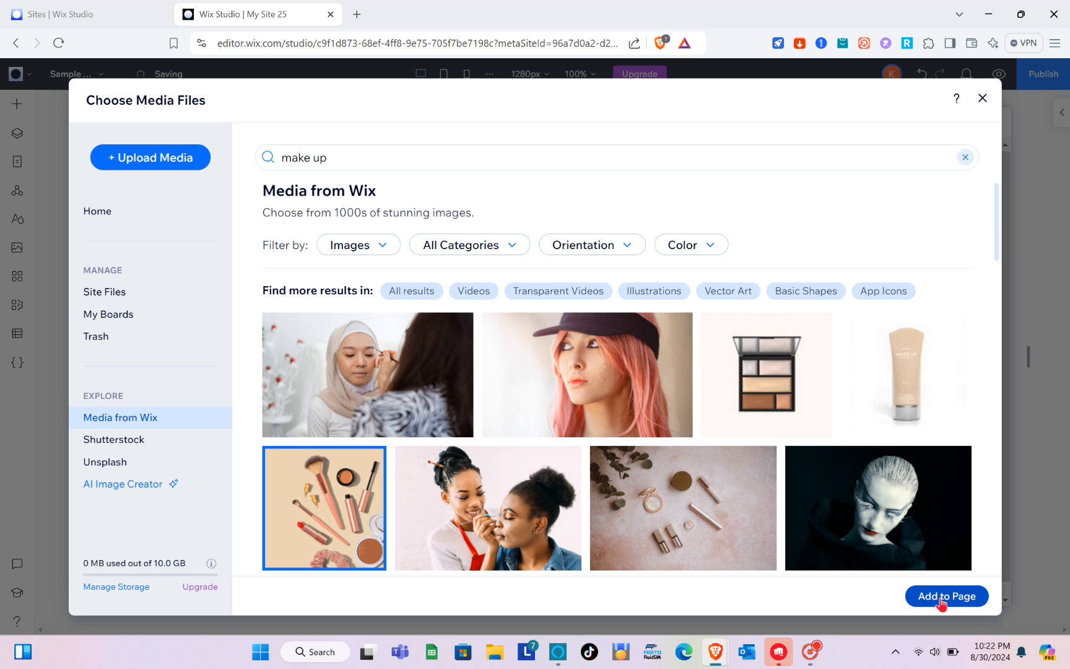
left_click(940, 597)
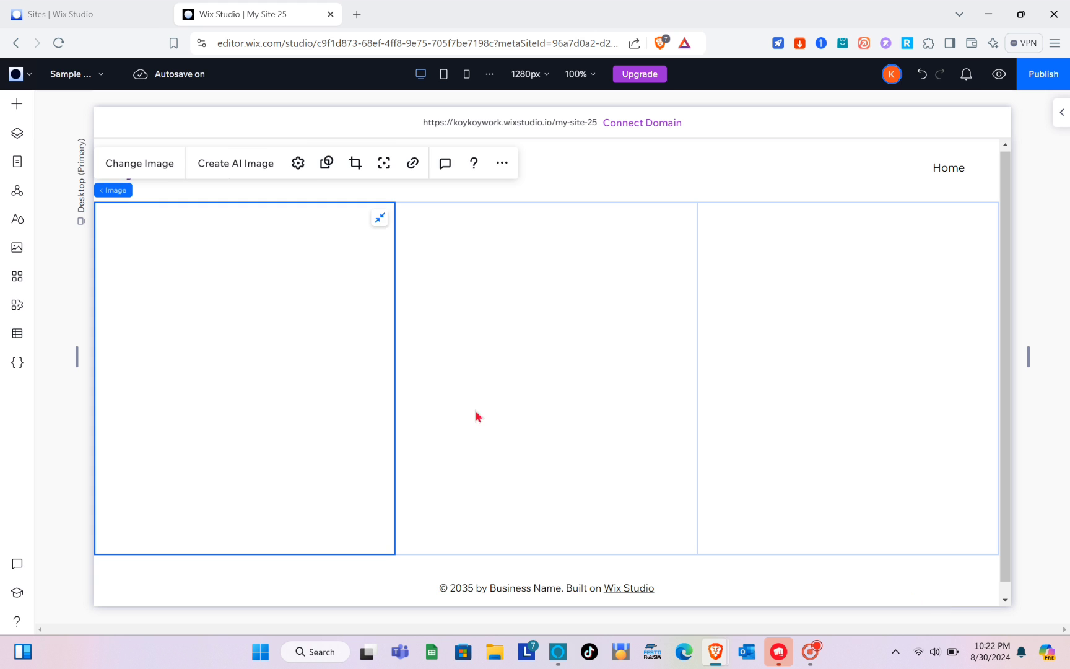
left_click(510, 360)
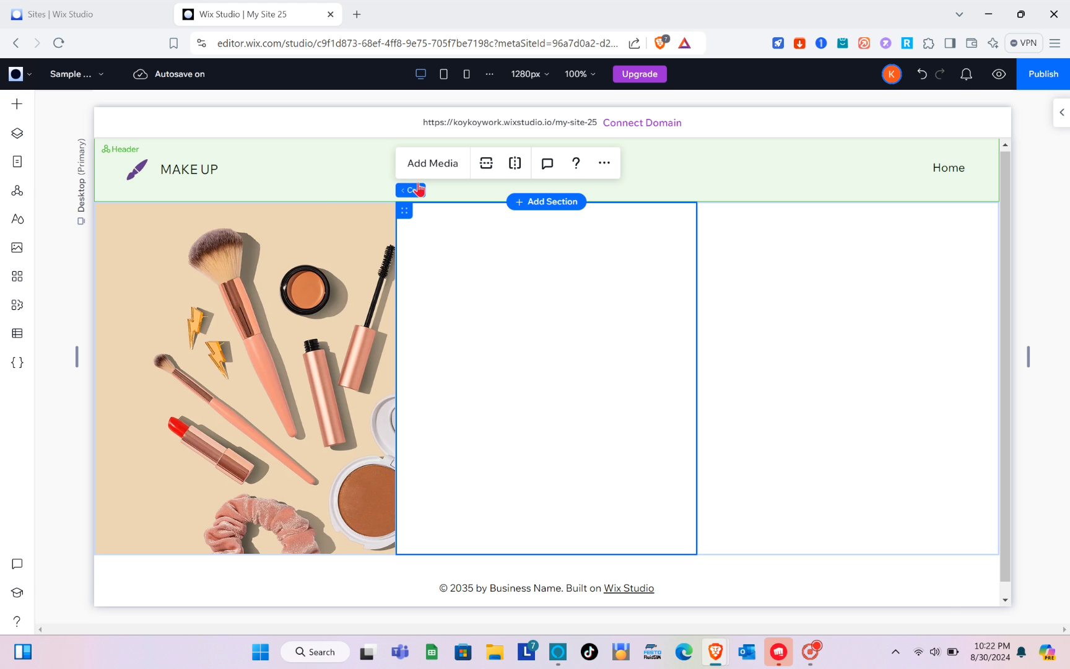
left_click(742, 433)
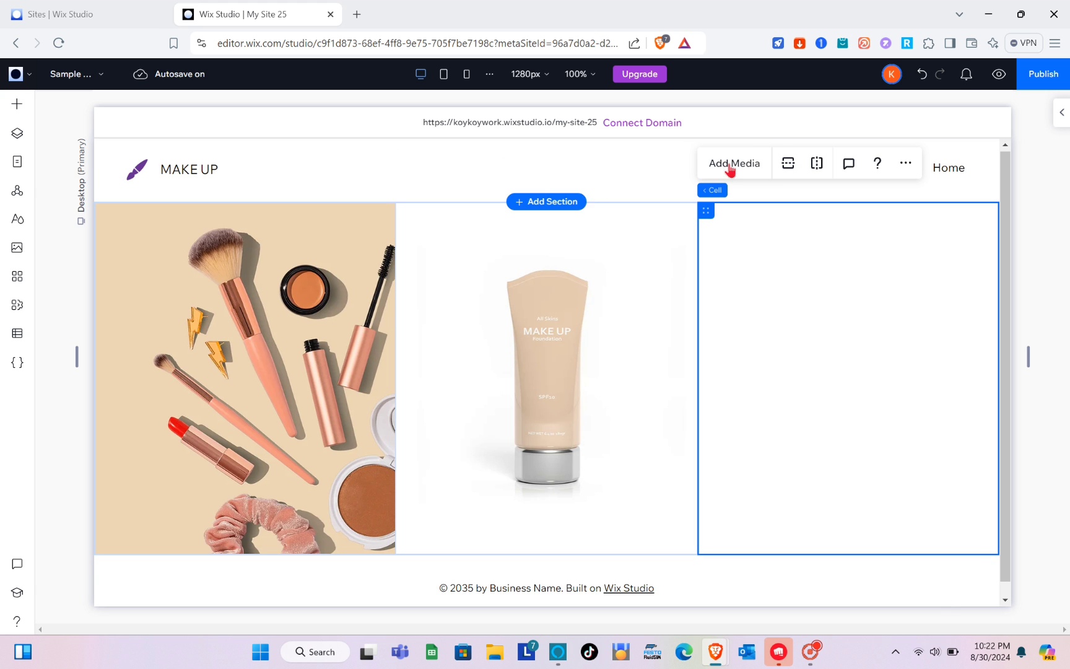
left_click(729, 179)
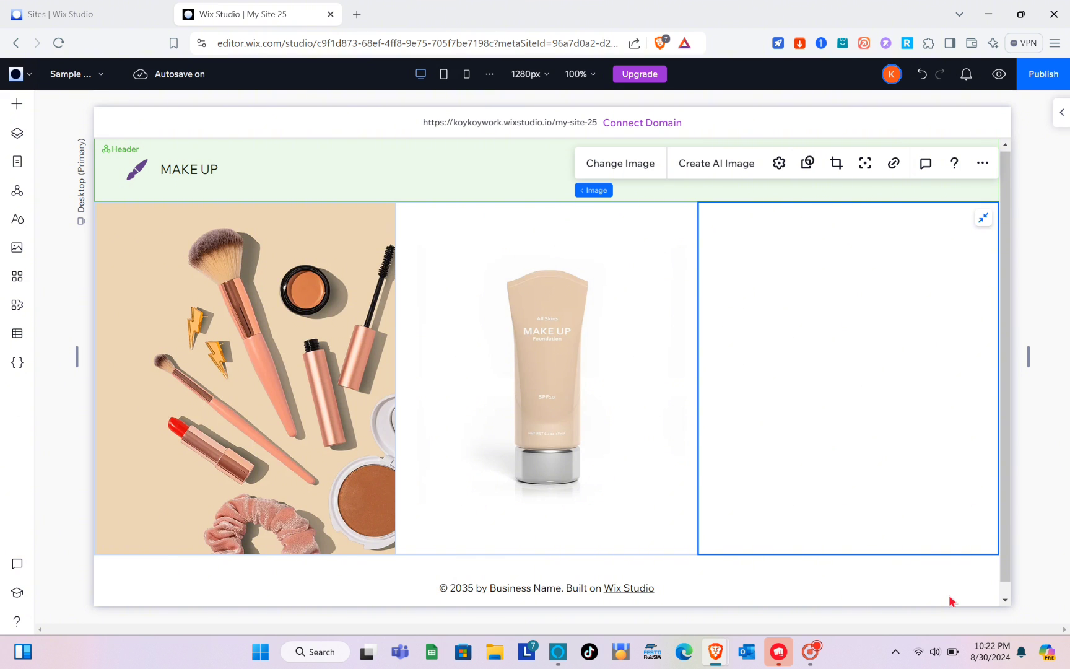
Check how the three-column image grid adapts at the Tablet and Mobile breakpoints.
scroll(742, 345, "down", 1)
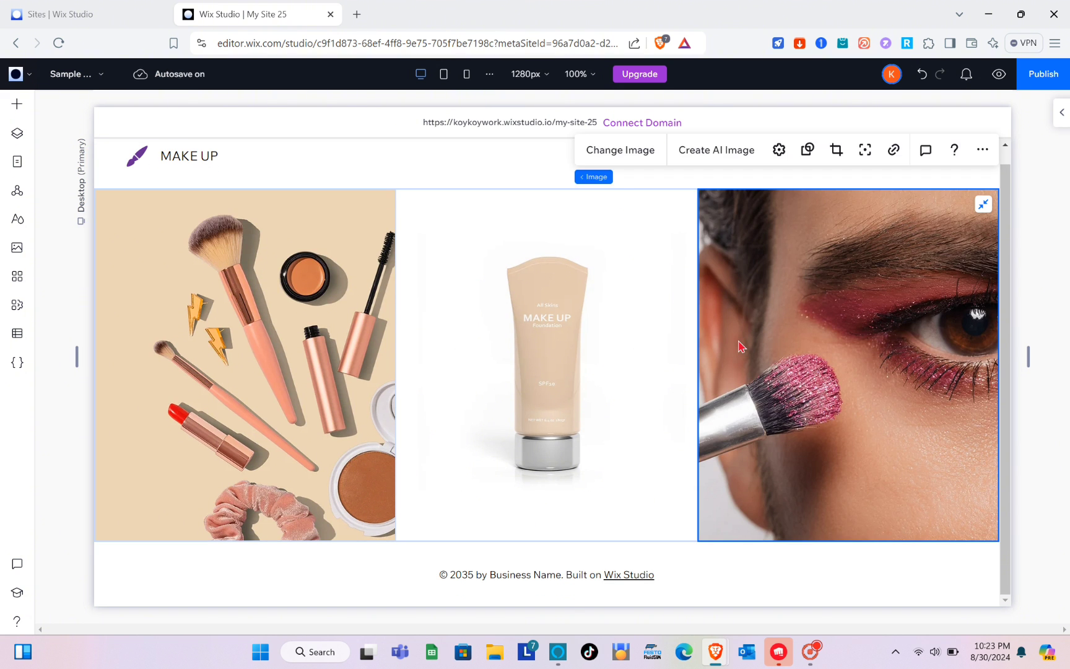
scroll(742, 345, "up", 1)
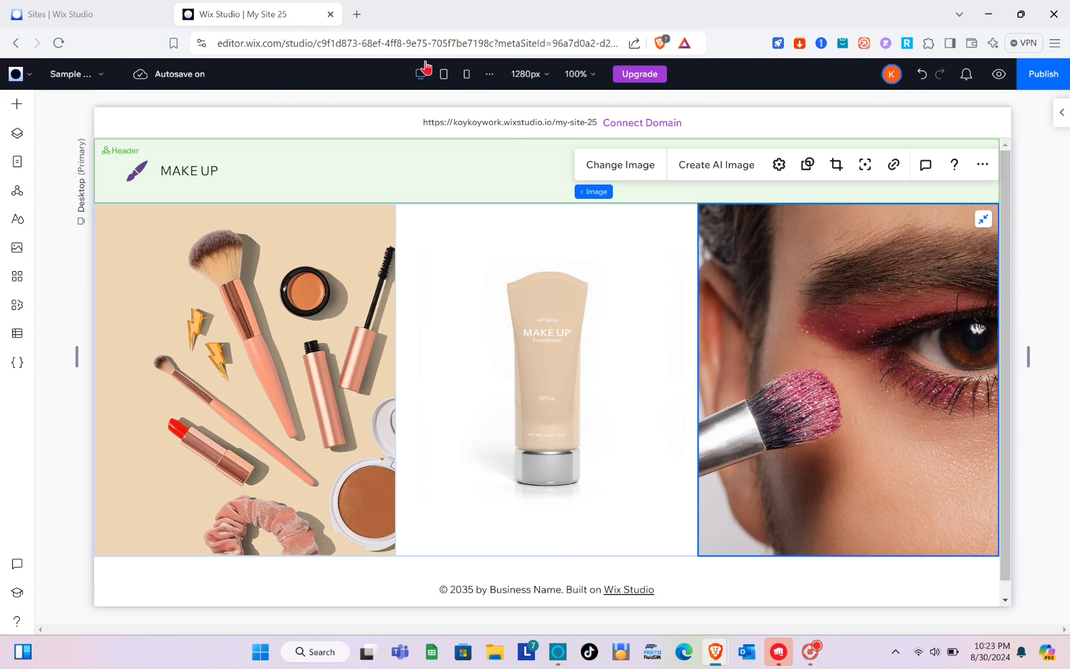
left_click(445, 74)
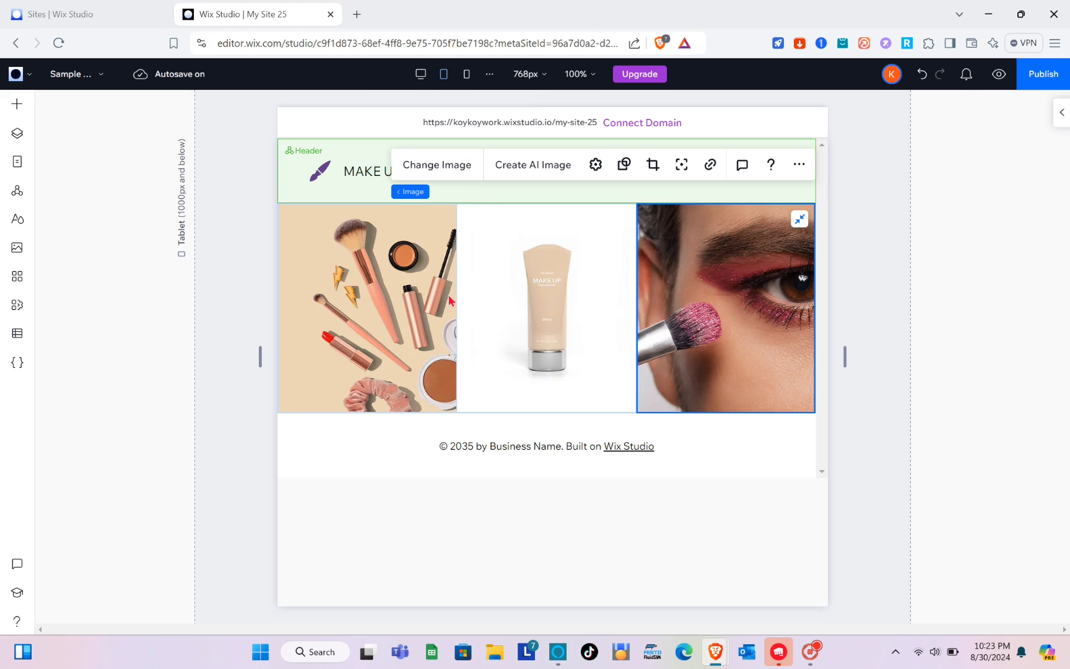
left_click(465, 85)
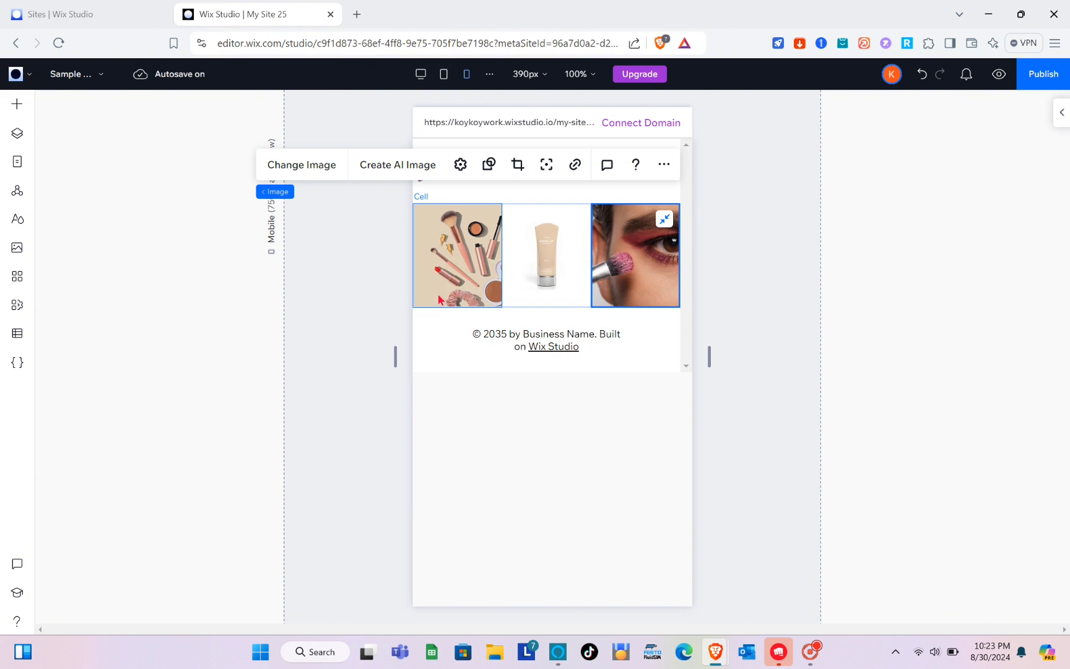
Return to the Desktop breakpoint, open the Home page, and check its header menu at the Tablet breakpoint.
left_click(422, 74)
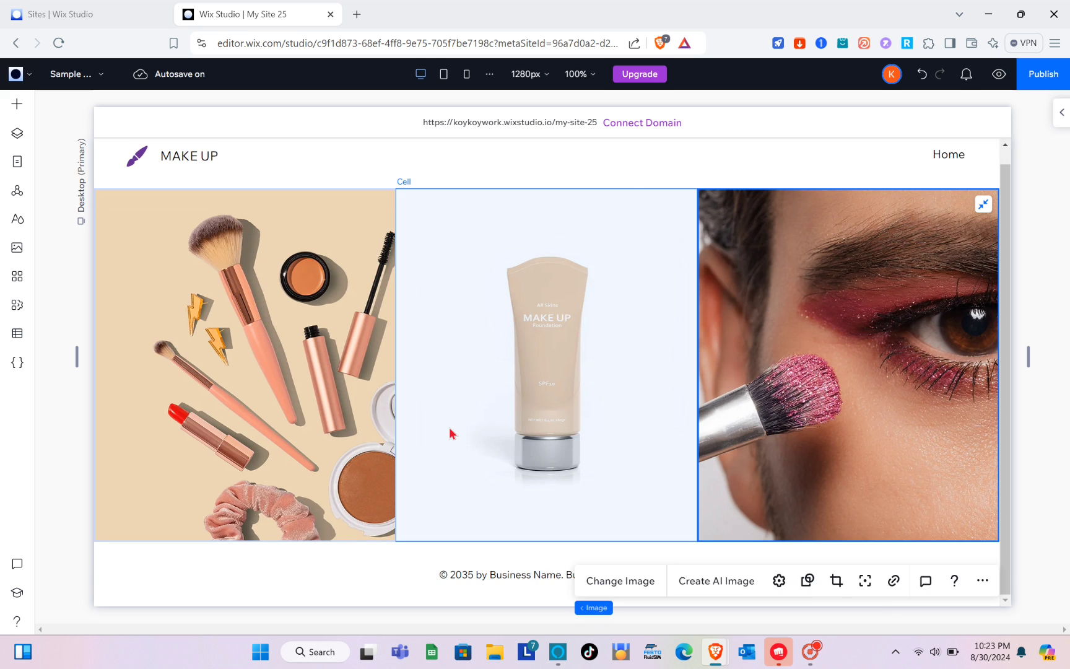
left_click(99, 75)
left_click(96, 103)
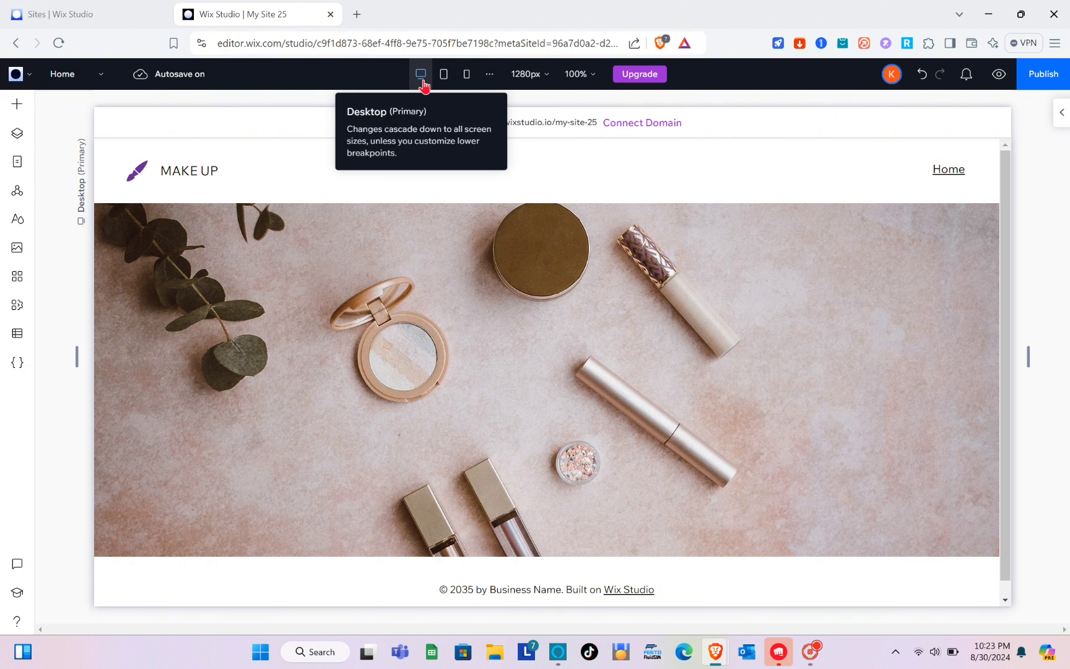
left_click(444, 75)
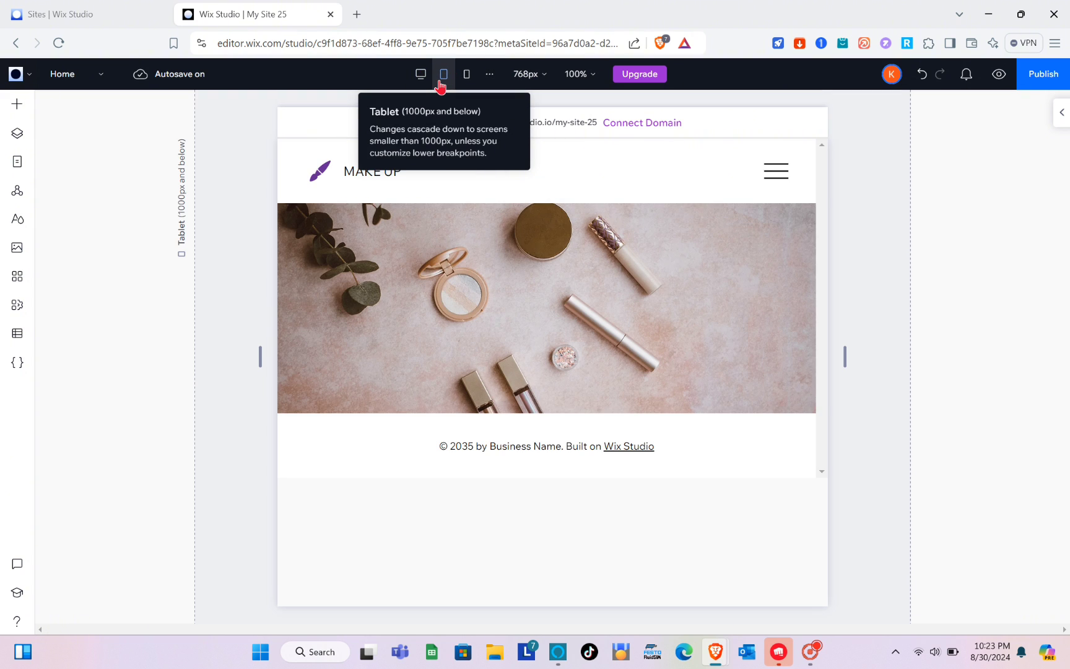
left_click(775, 178)
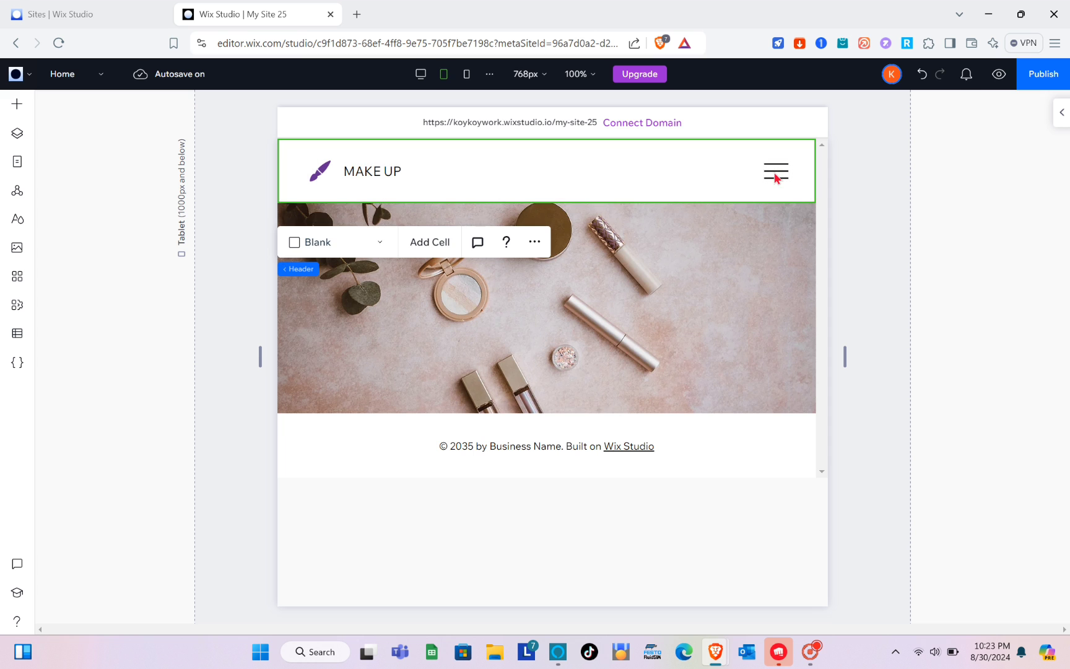
Preview the Home page at Tablet size, then open and close the header's hamburger menu.
left_click(997, 75)
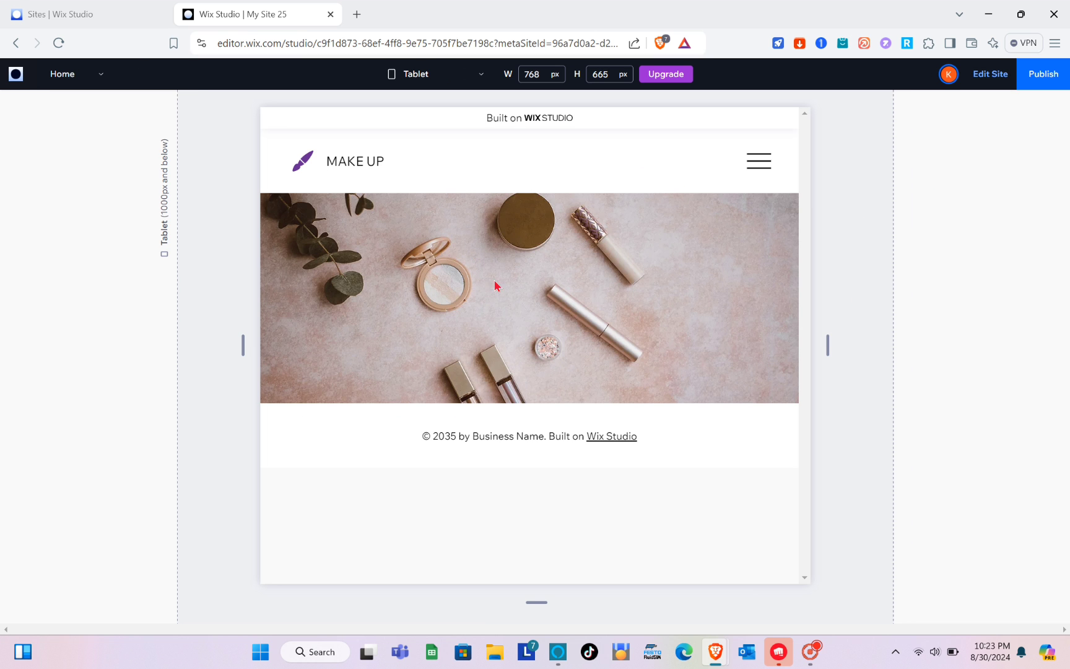
left_click(93, 75)
left_click(76, 107)
left_click(766, 159)
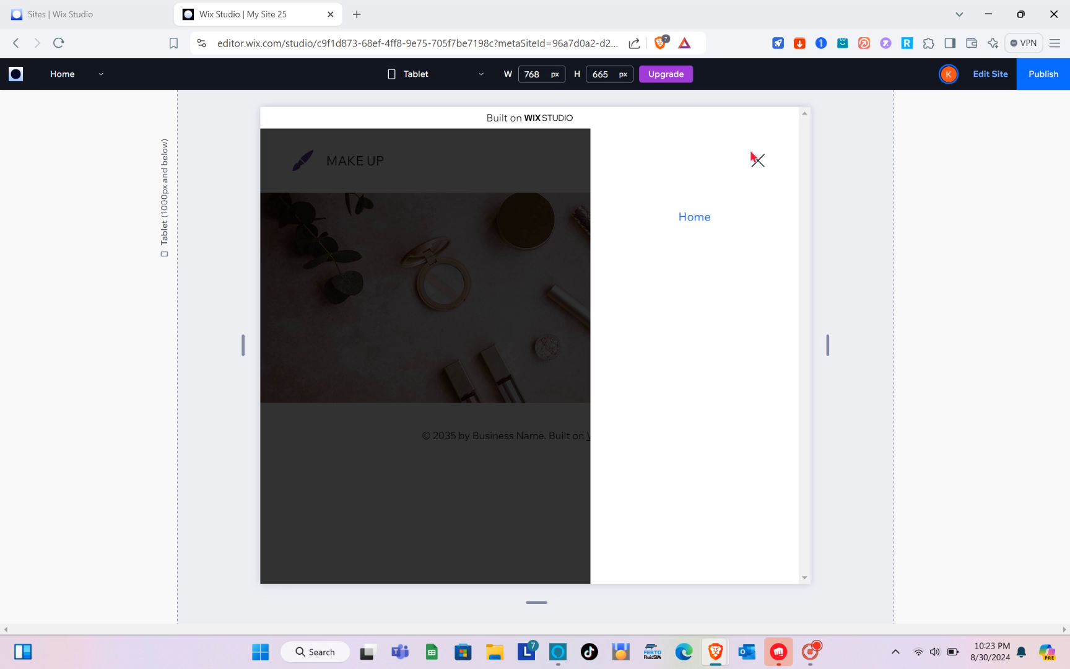
left_click(761, 168)
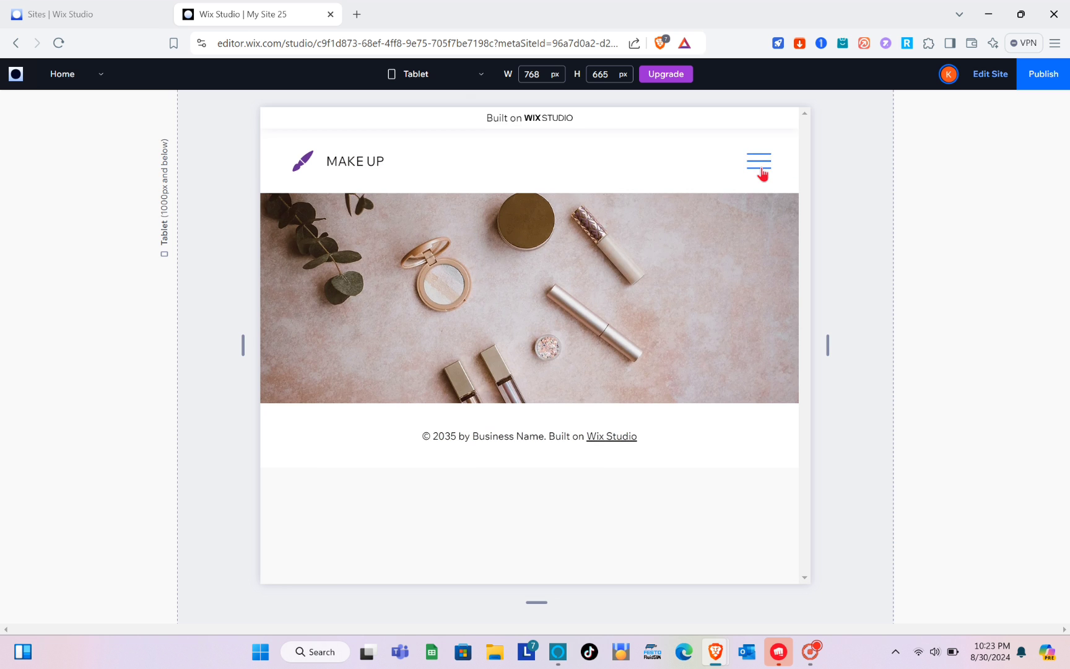
Test the Home page's hamburger menu in the Mobile preview and view the page in the Desktop preview.
left_click(475, 81)
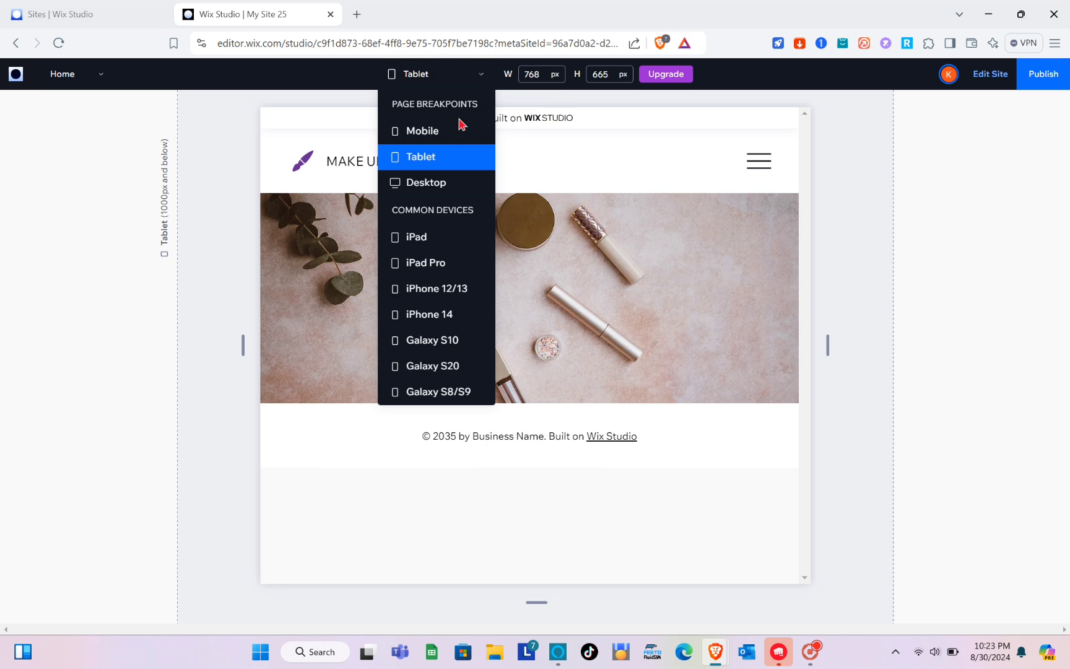
left_click(444, 131)
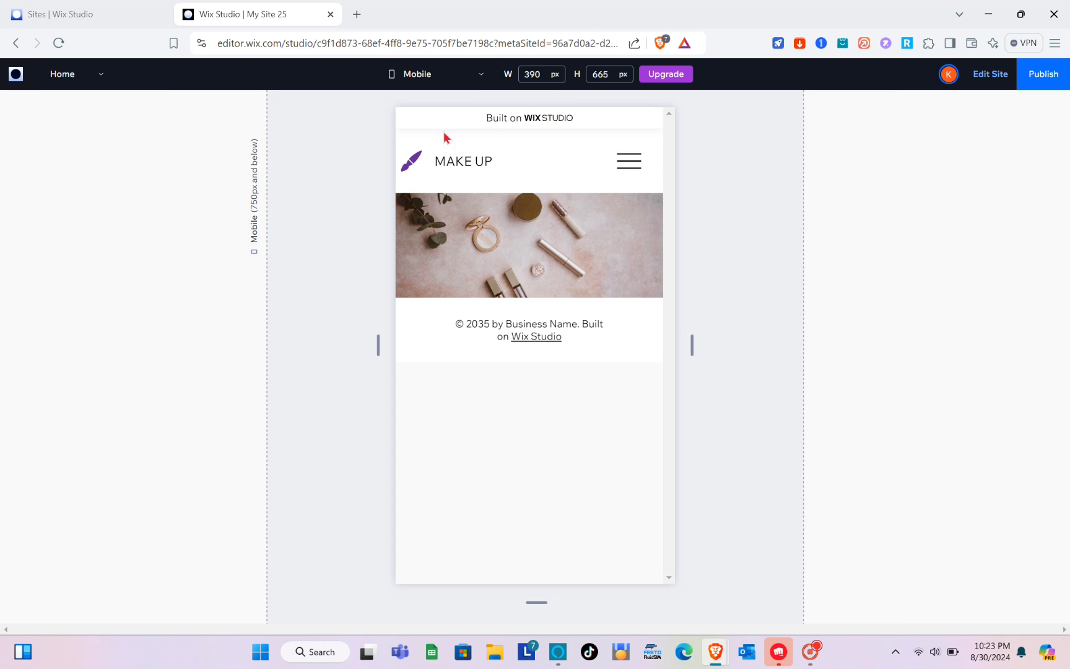
left_click(628, 163)
left_click(624, 162)
left_click(451, 77)
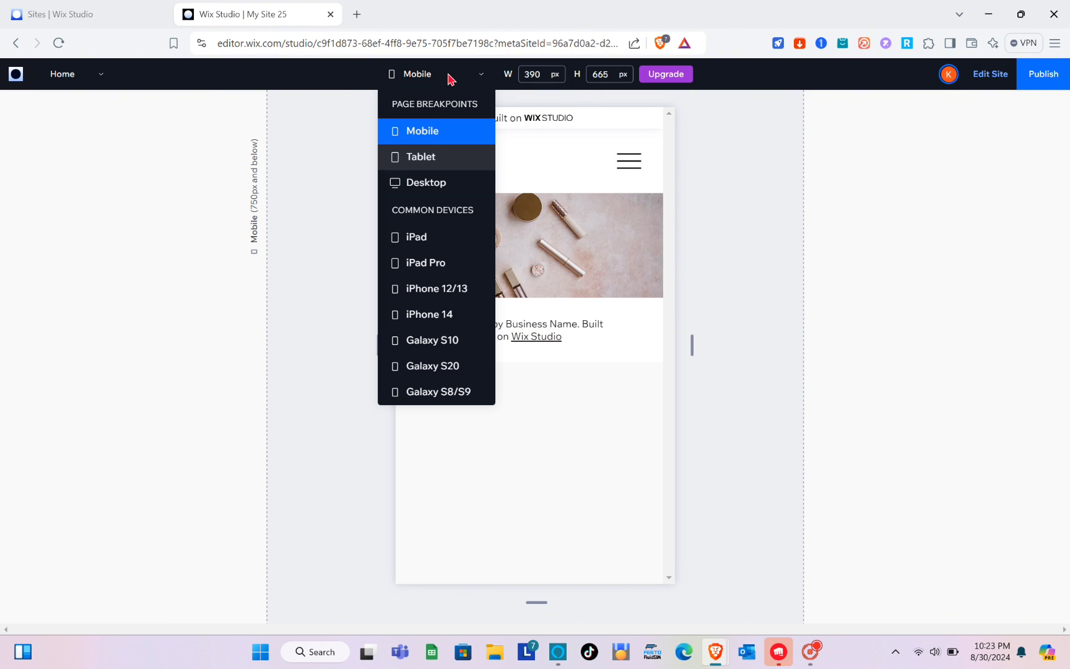
left_click(420, 183)
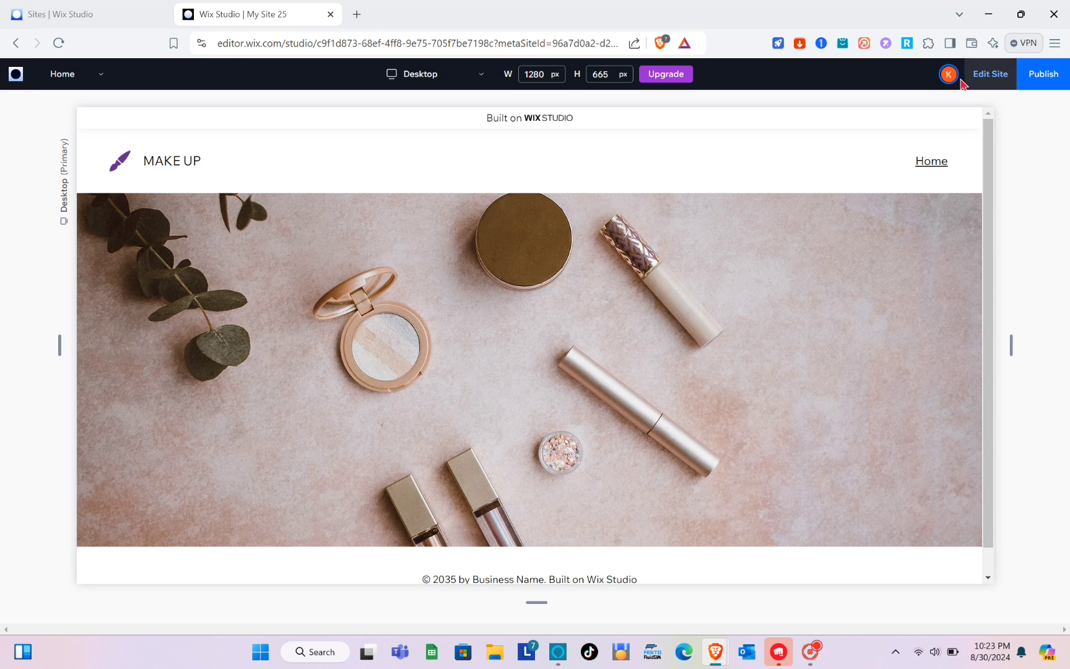
Go back to editing the site, open the Sample Layout page, and dismiss the Publish this site notice.
left_click(984, 77)
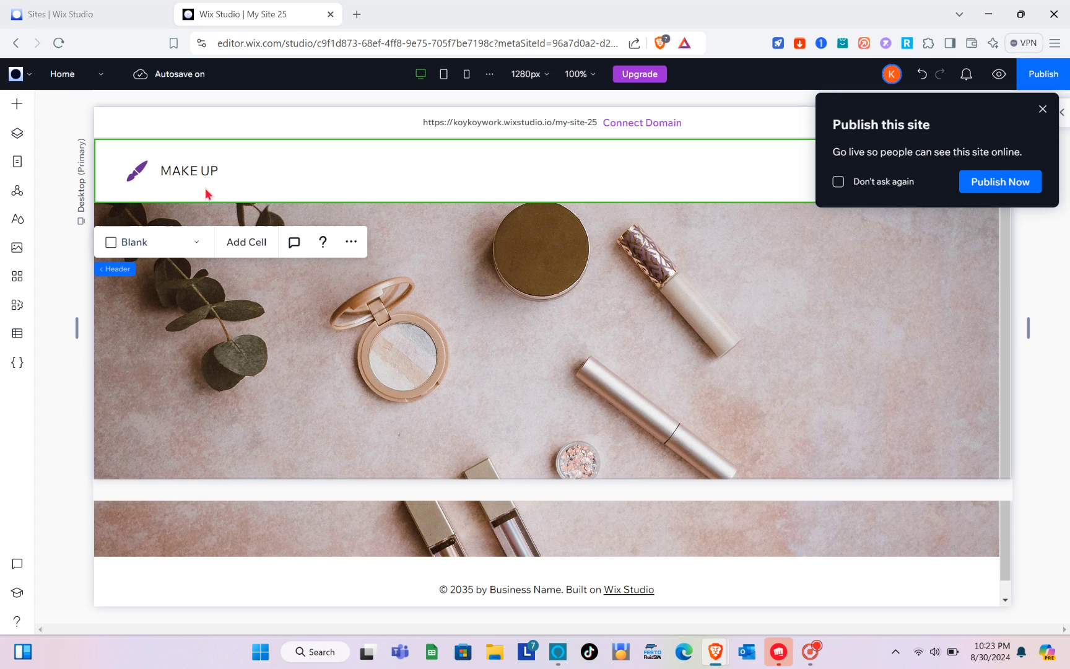
left_click(96, 86)
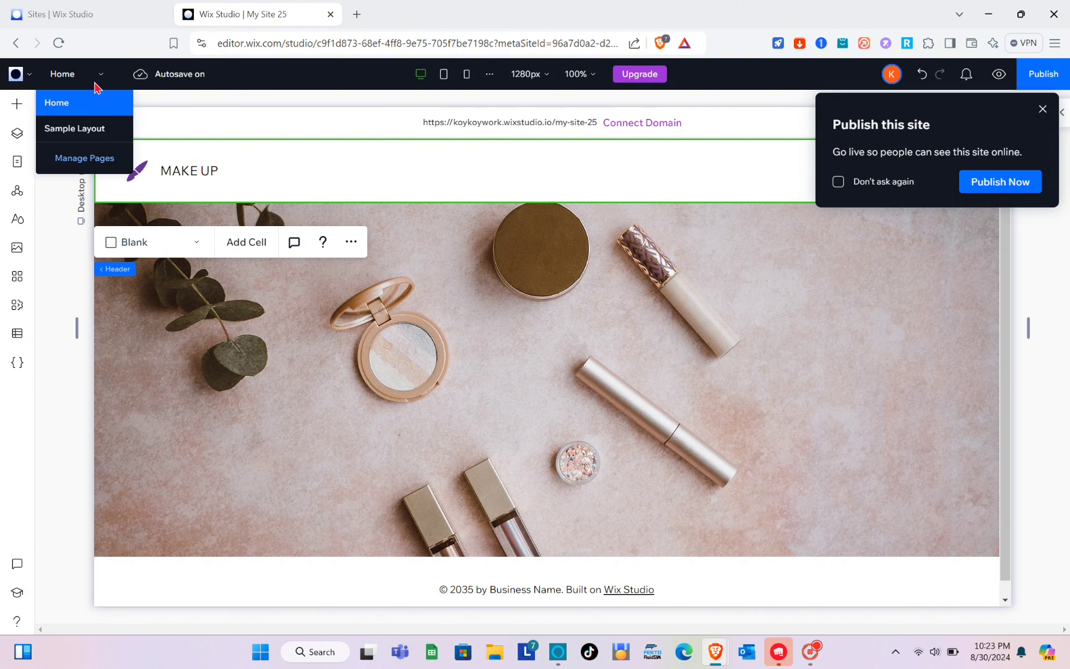
left_click(77, 137)
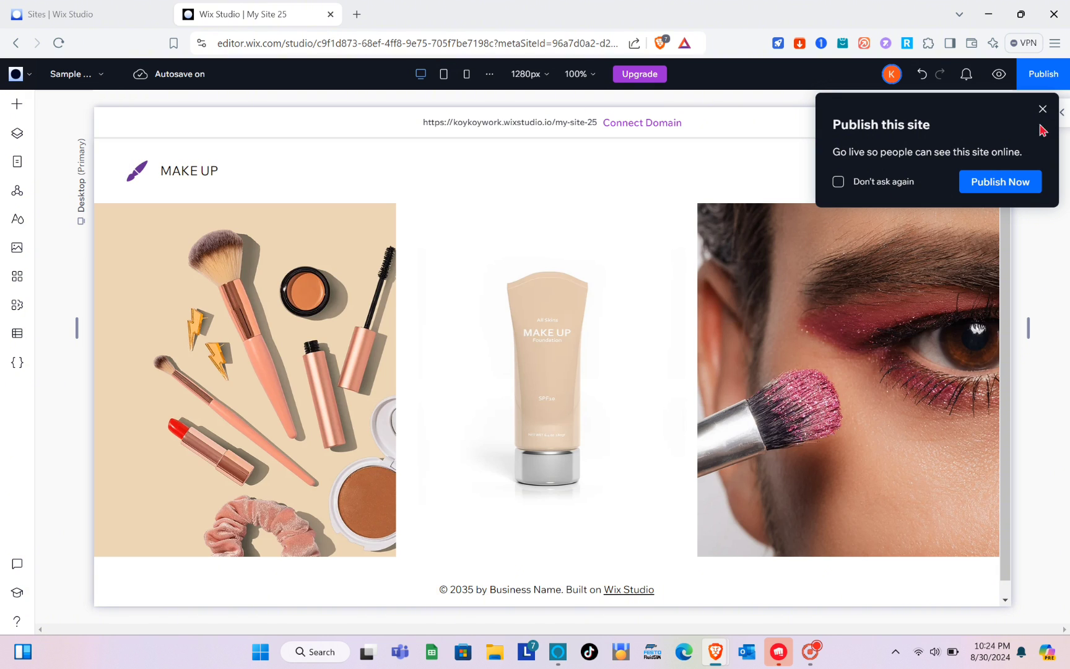
left_click(1043, 110)
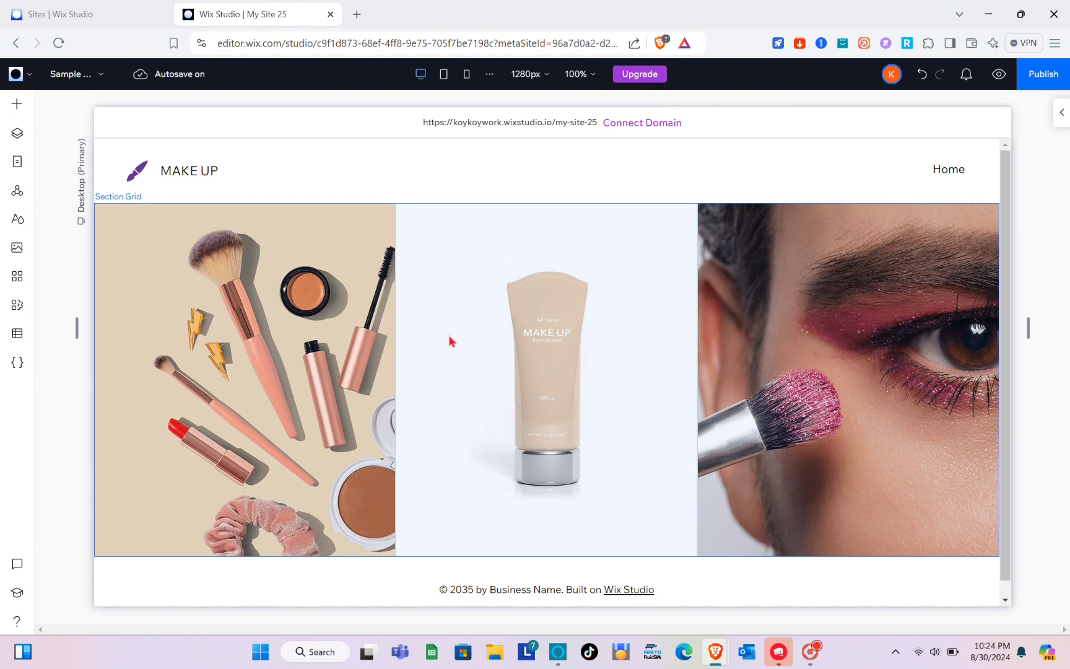
left_click(472, 370)
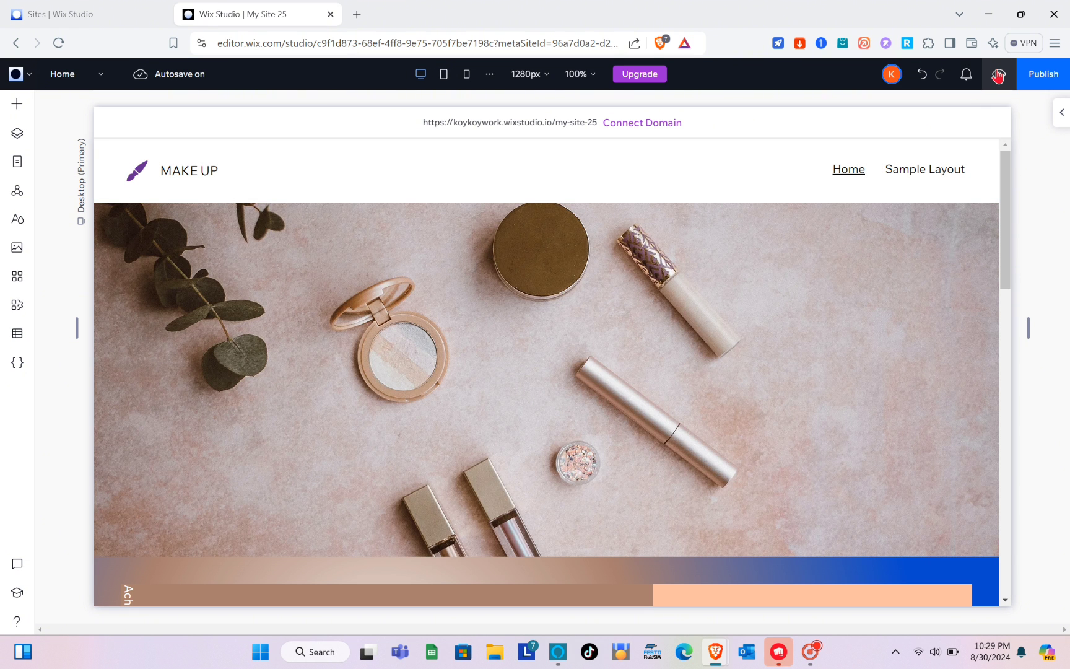
Preview the Home page at Desktop size and look through its hero, HELLO and product sections.
left_click(997, 76)
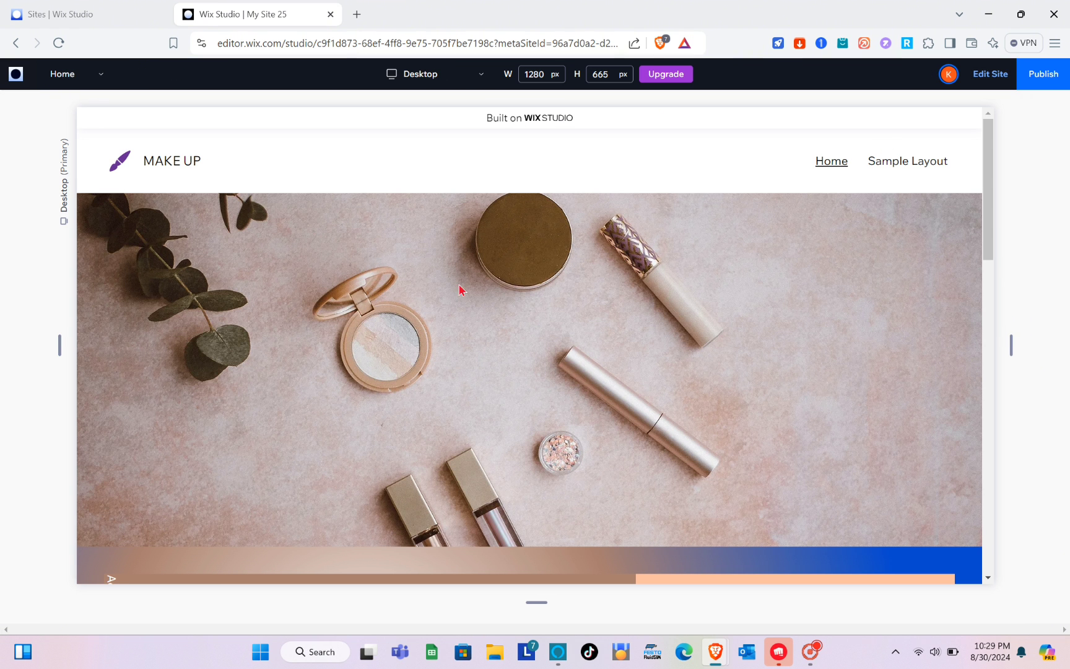
scroll(386, 420, "down", 12)
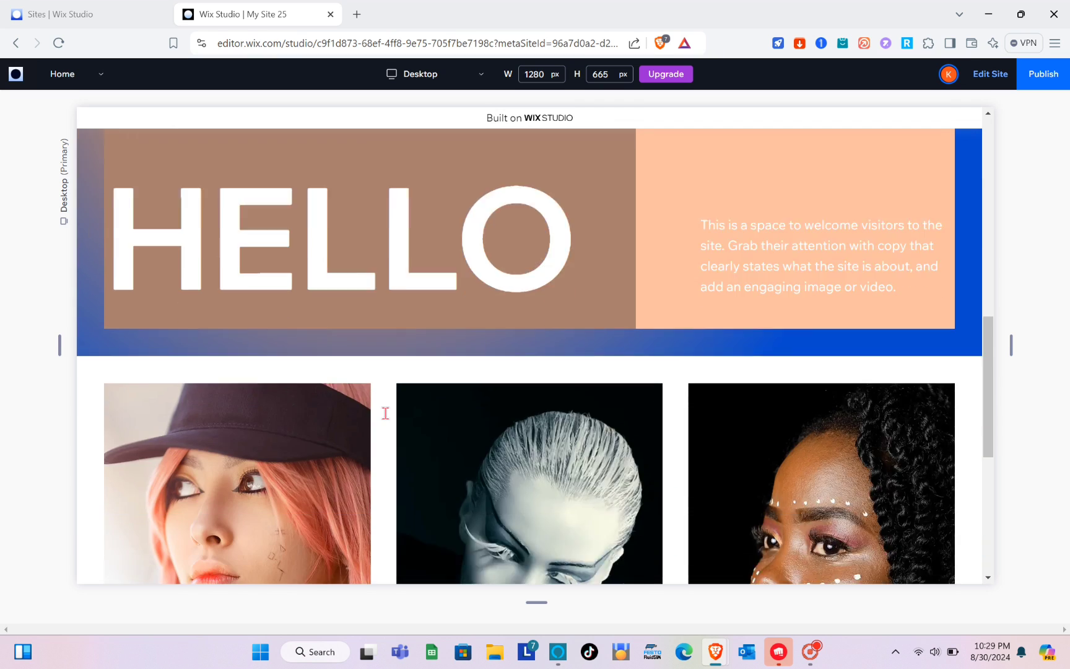
scroll(384, 413, "down", 3)
scroll(382, 356, "up", 10)
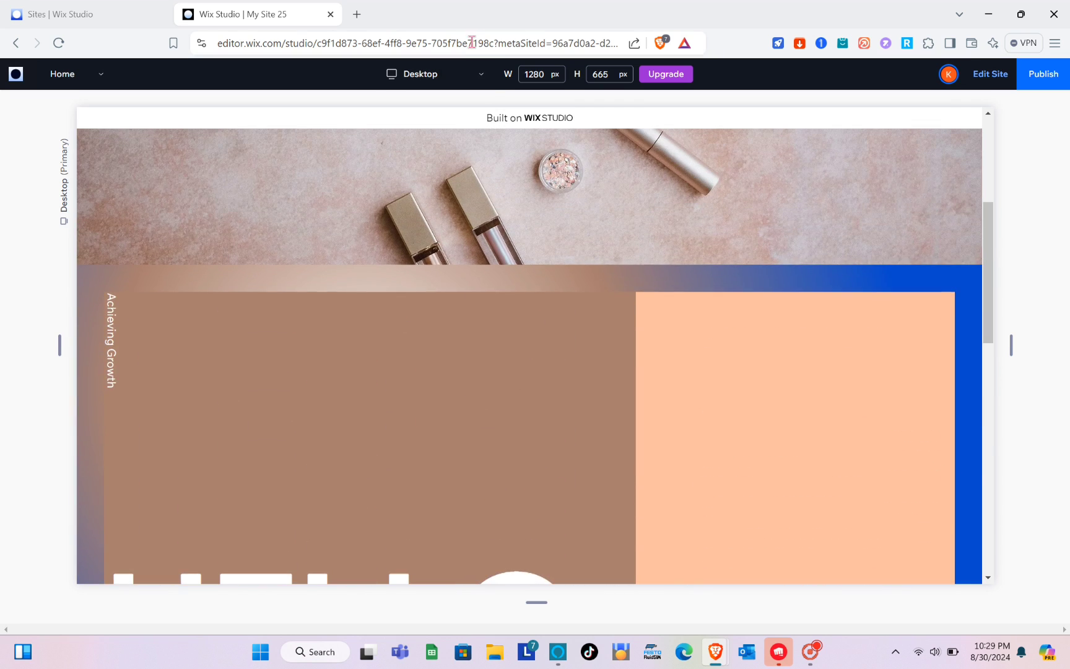
Examine how the Home page's sections adapt in the Tablet preview, down to the product images.
left_click(467, 84)
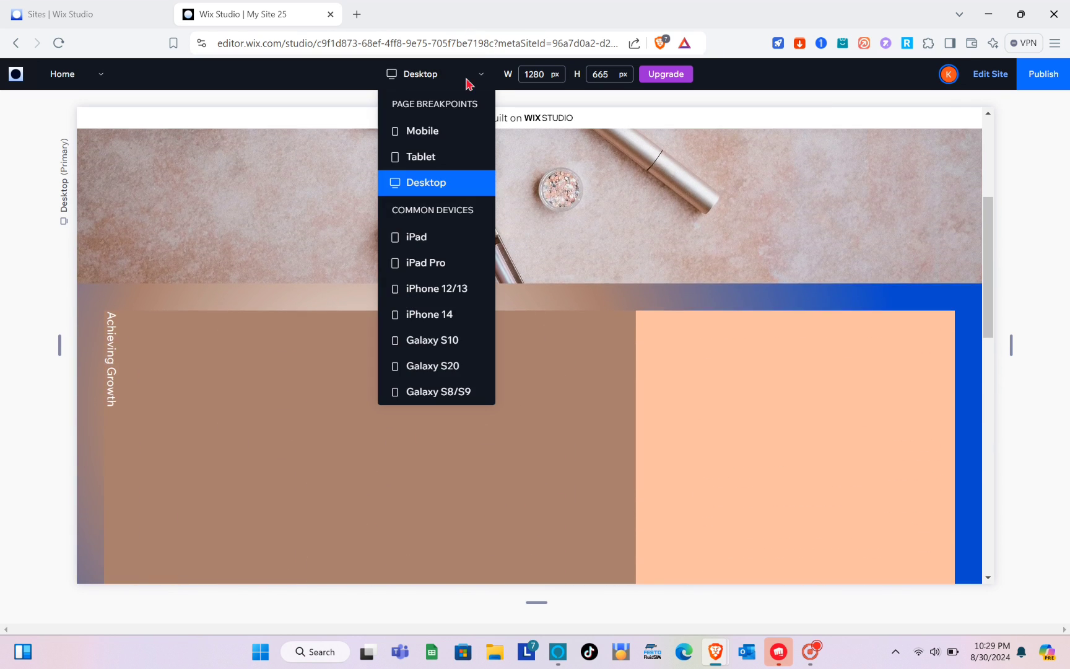
left_click(426, 162)
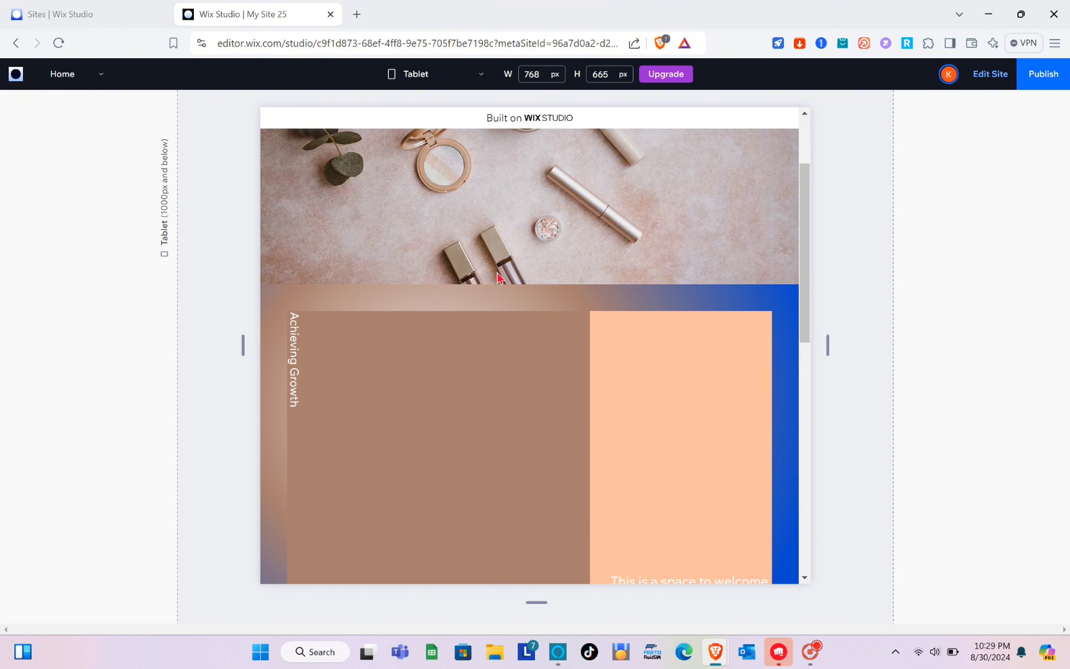
scroll(498, 277, "down", 6)
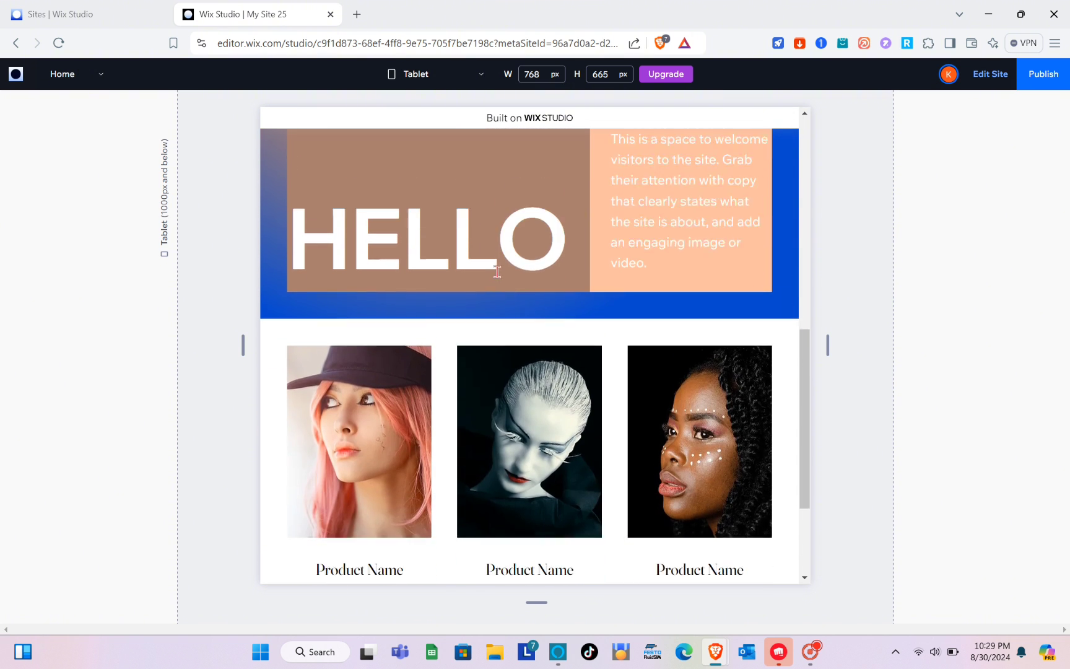
scroll(497, 272, "down", 3)
scroll(496, 186, "up", 15)
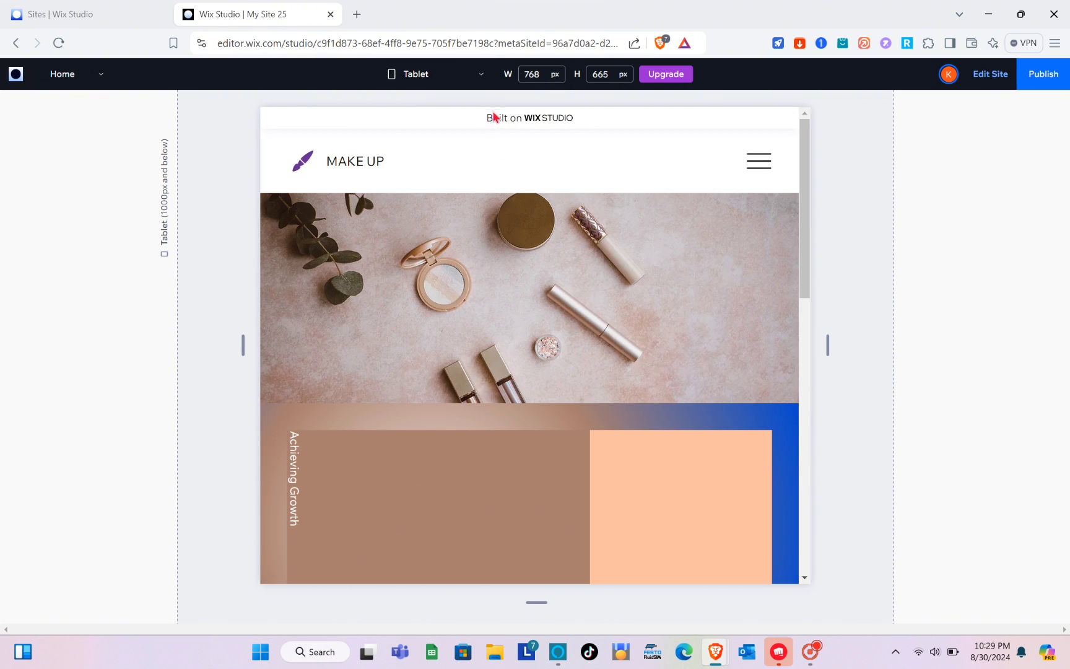
Examine how the HELLO section and product images of the Home page adapt in the Mobile preview.
left_click(476, 75)
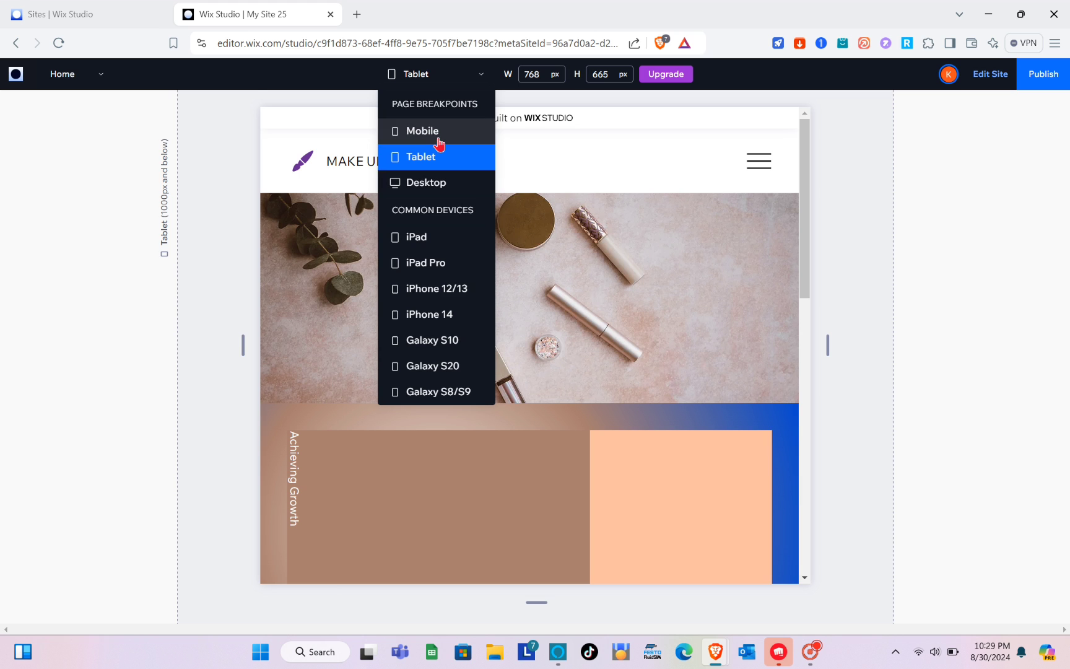
left_click(441, 141)
scroll(472, 309, "down", 5)
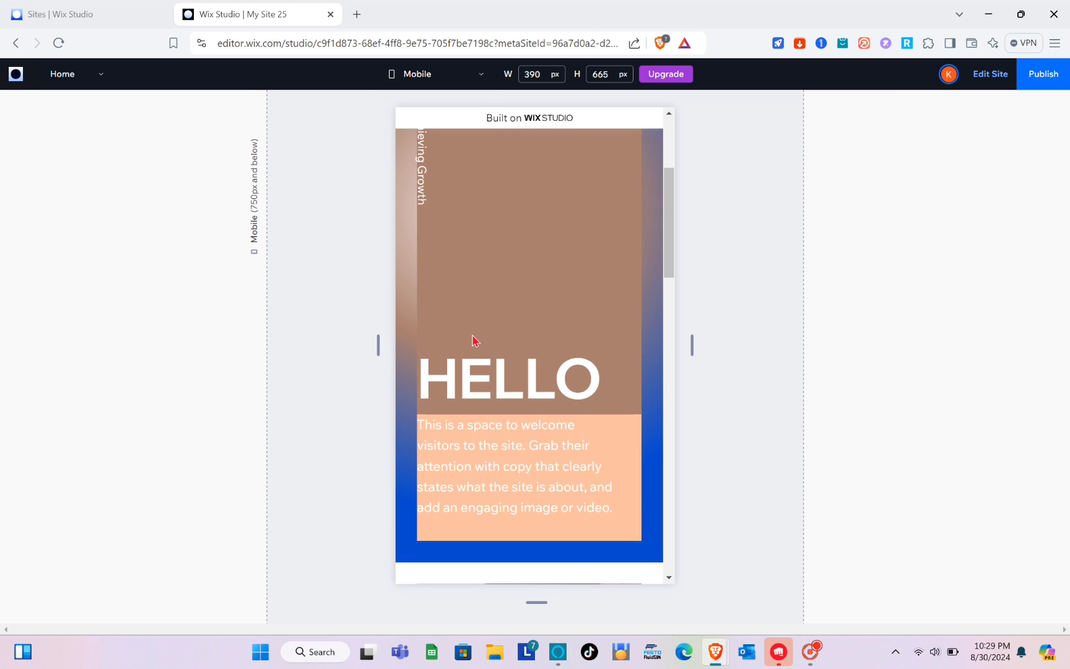
scroll(474, 340, "up", 2)
scroll(473, 338, "down", 8)
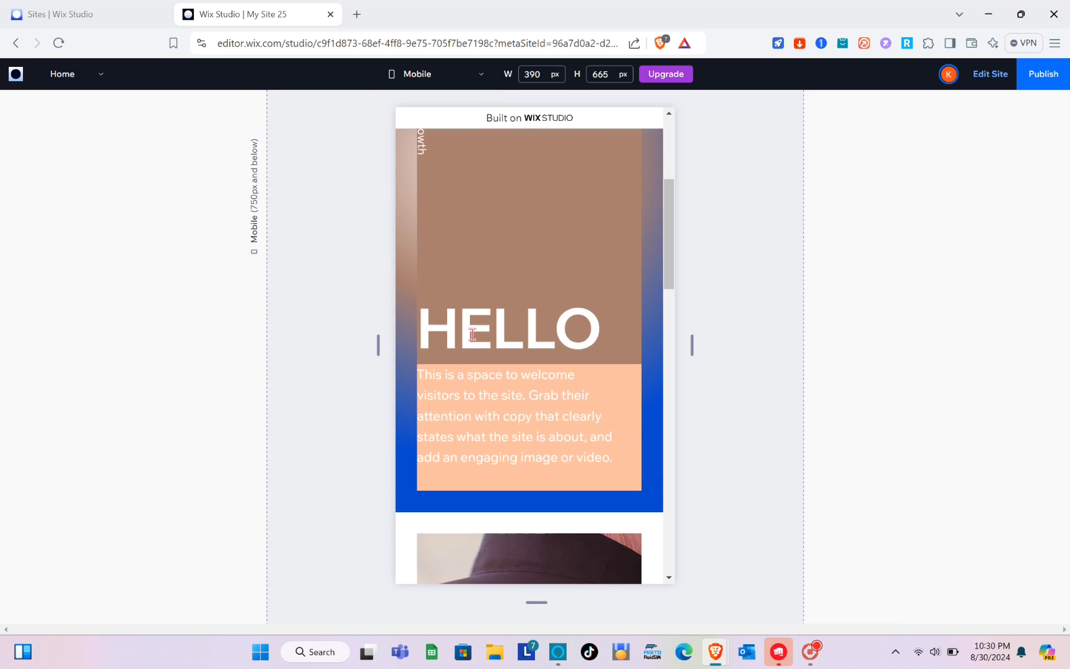
scroll(472, 335, "up", 3)
scroll(472, 334, "down", 10)
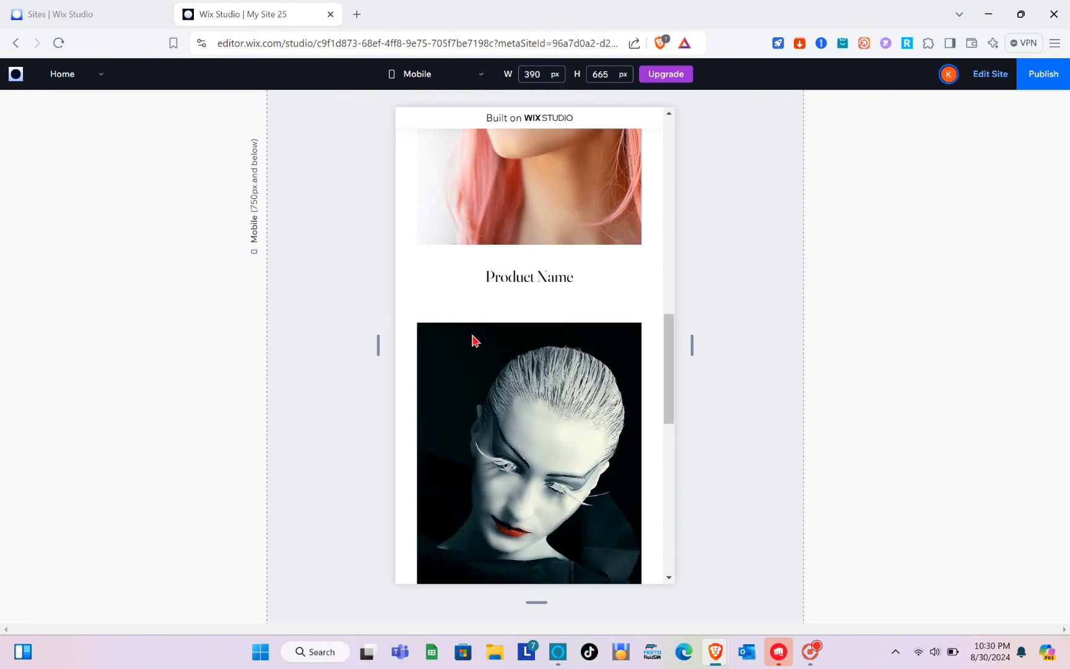
scroll(472, 340, "down", 3)
scroll(472, 340, "up", 15)
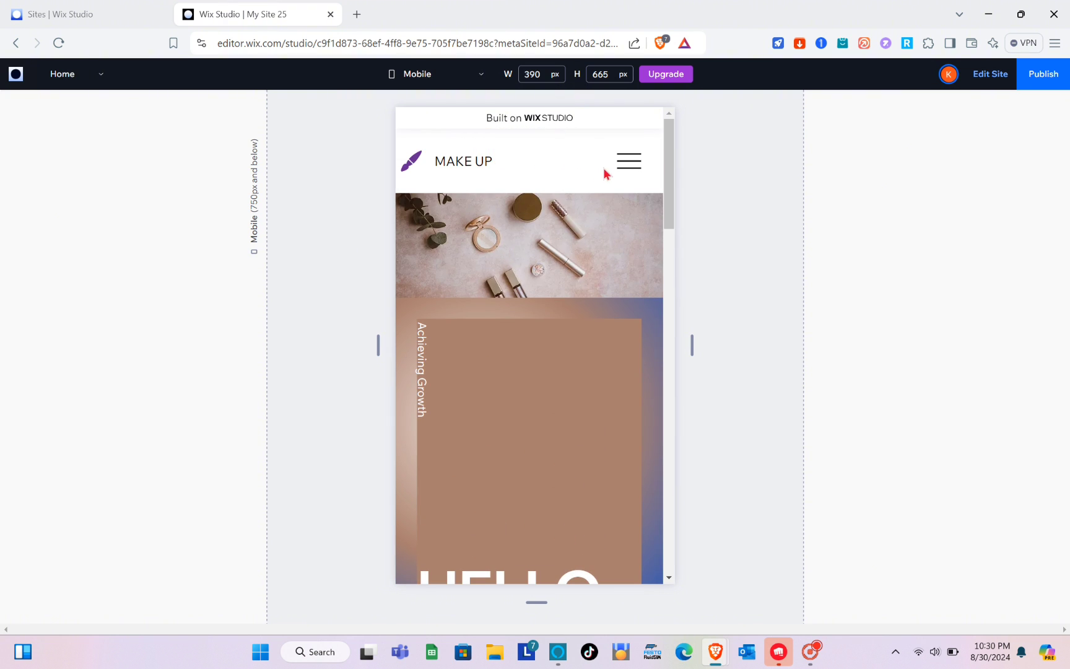
Go to Sample Layout through the Mobile preview's hamburger menu and test the page and its menu at Tablet size.
left_click(629, 166)
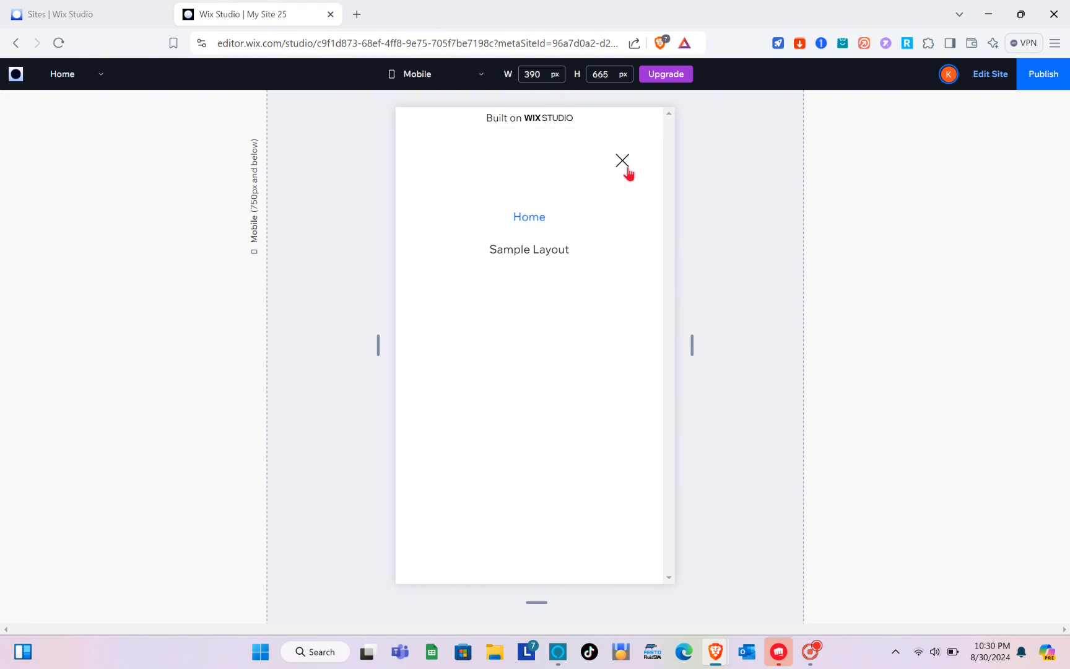
left_click(537, 250)
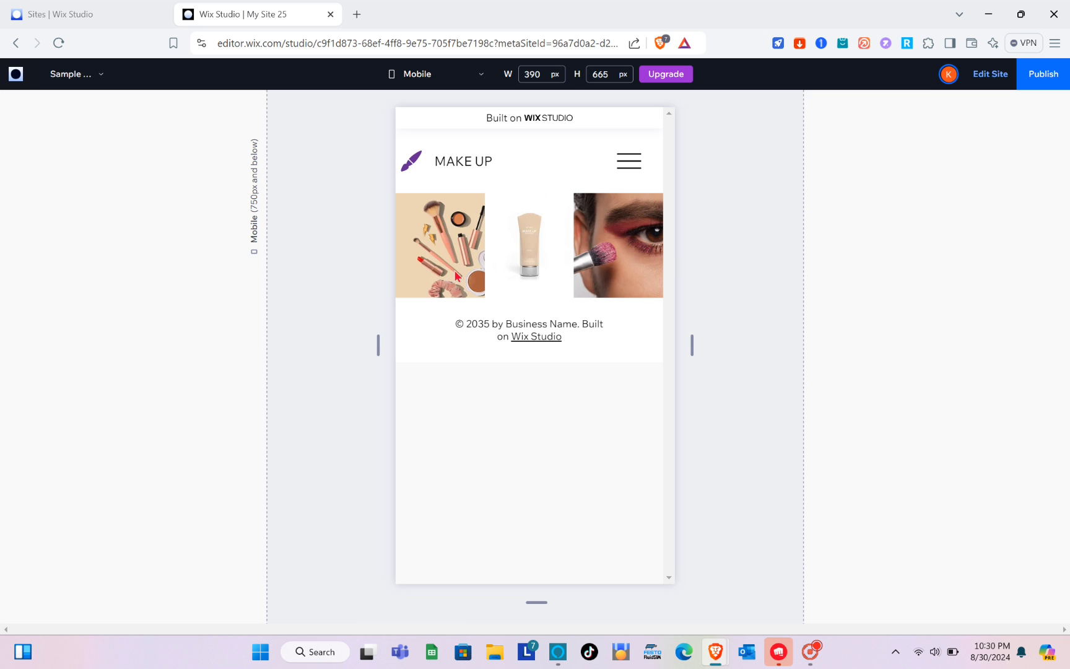
left_click(460, 88)
left_click(434, 171)
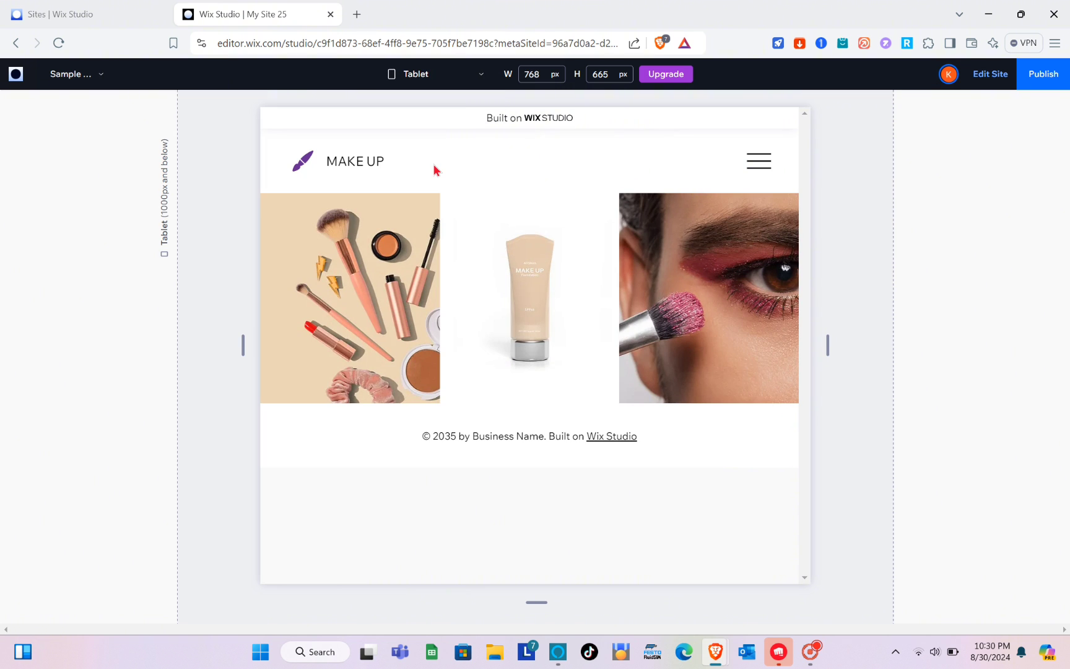
left_click(760, 167)
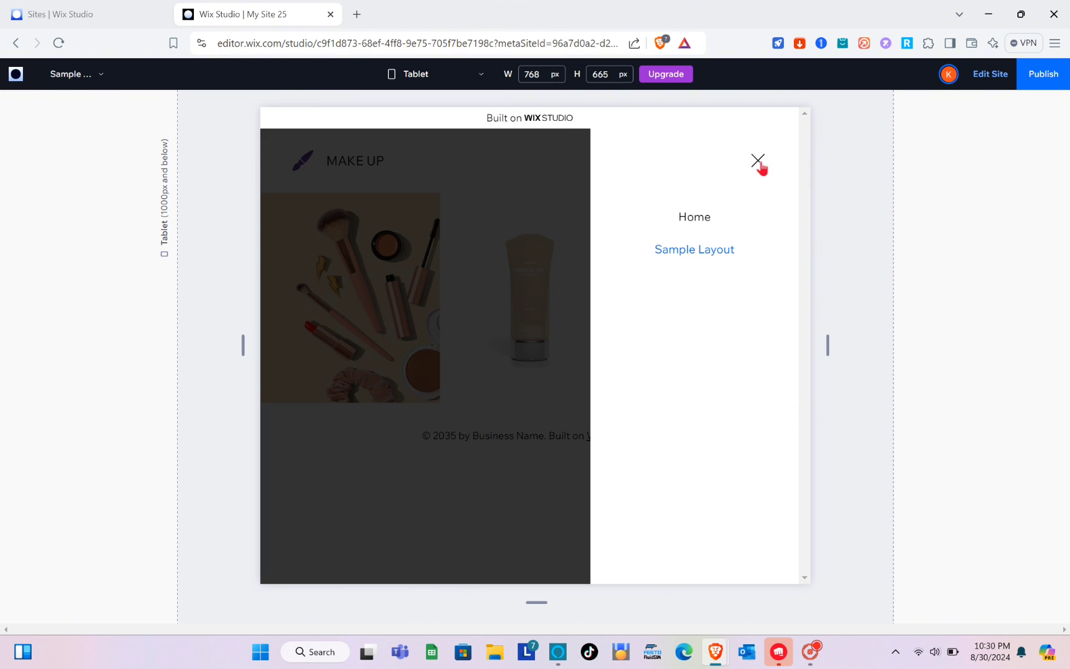
left_click(700, 253)
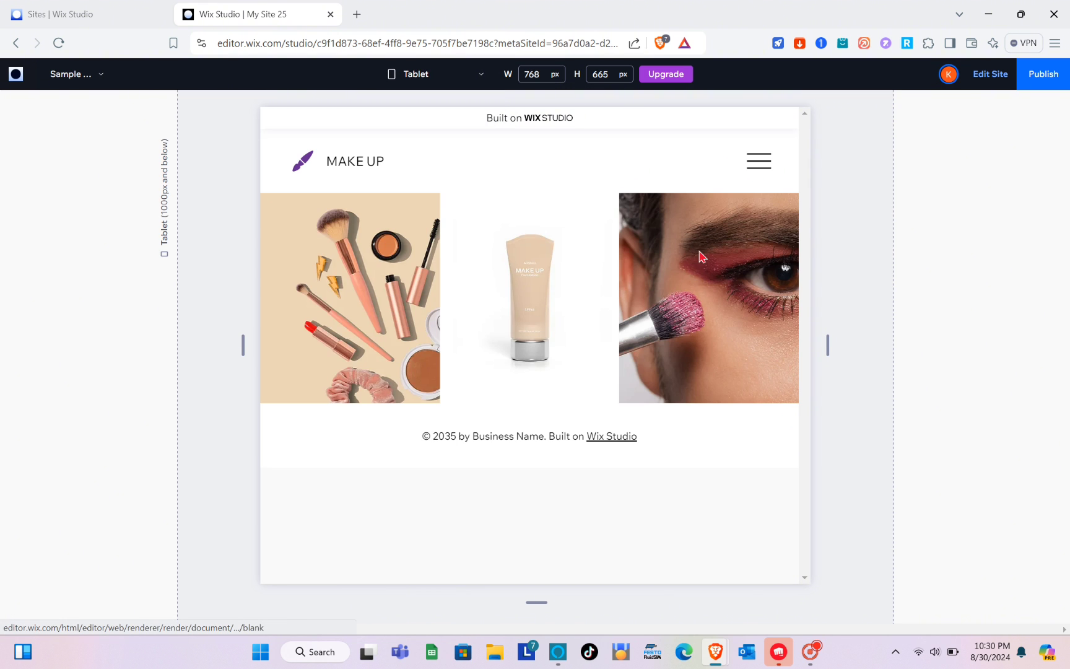
View the Sample Layout page in the Desktop preview and go to the Home page through its header menu.
left_click(437, 75)
left_click(421, 185)
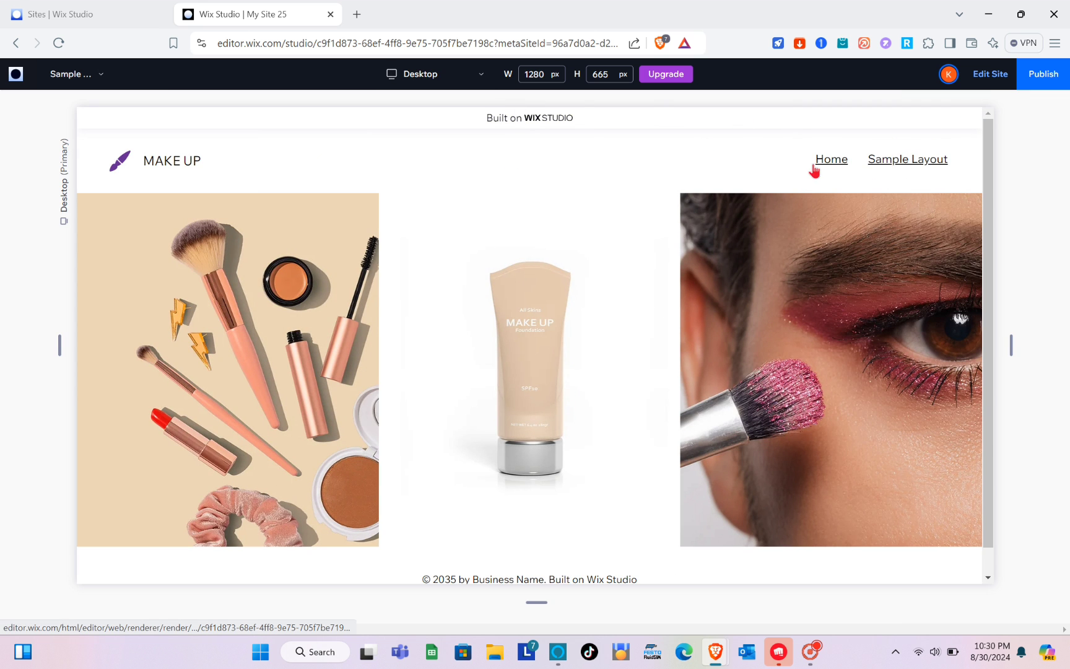
left_click(833, 166)
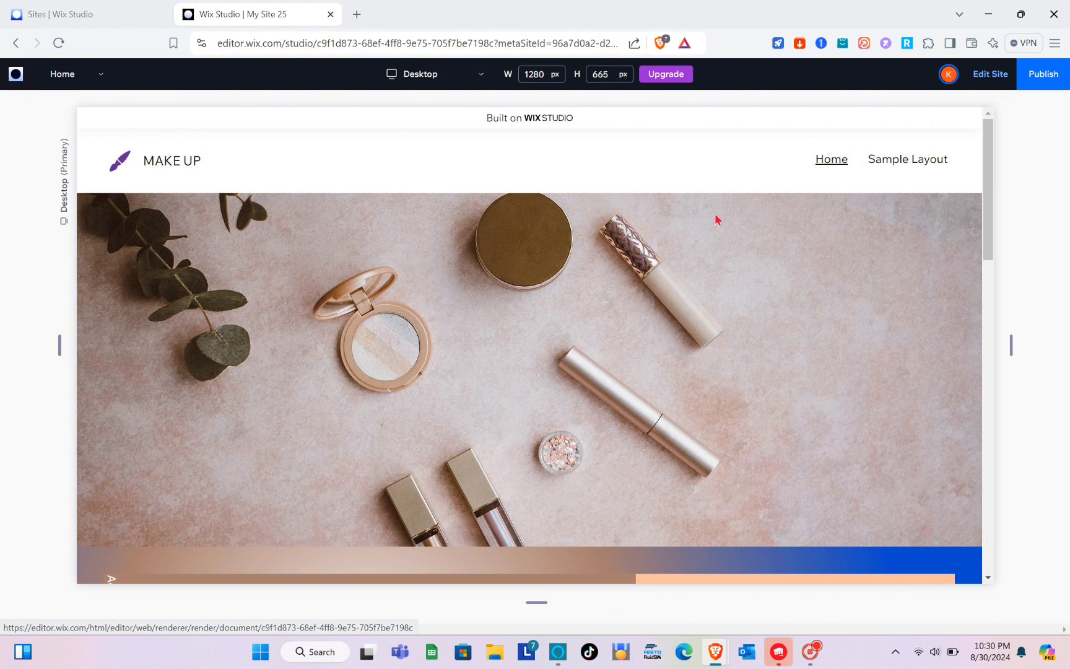
Check the Home page down to the product images in the Desktop preview, then return to editing without publishing the site.
scroll(641, 273, "down", 15)
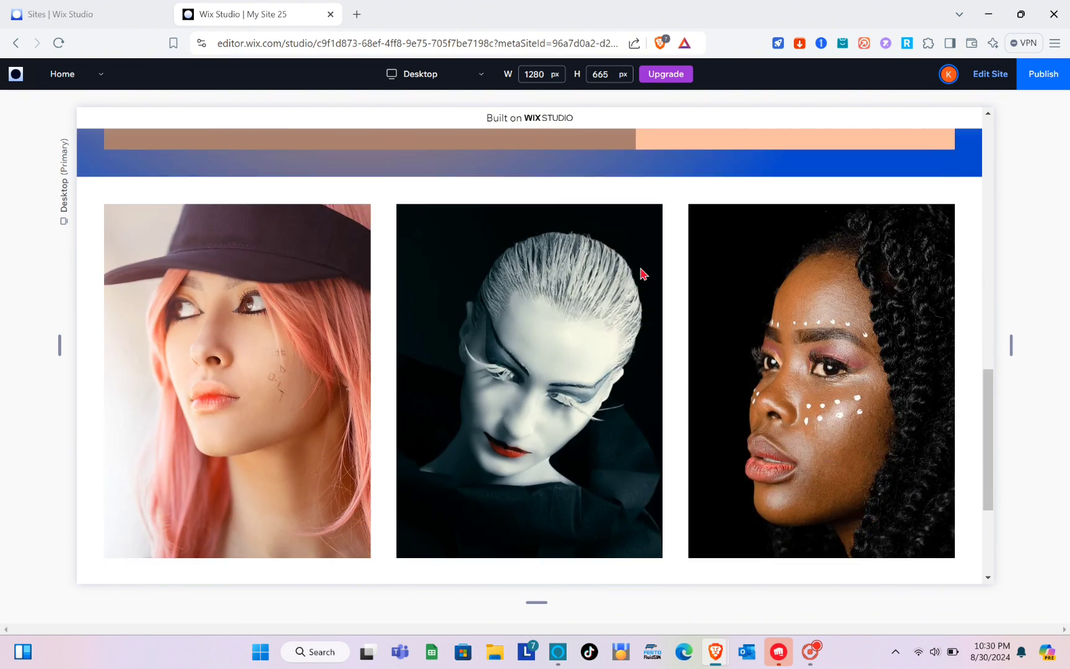
scroll(642, 272, "up", 15)
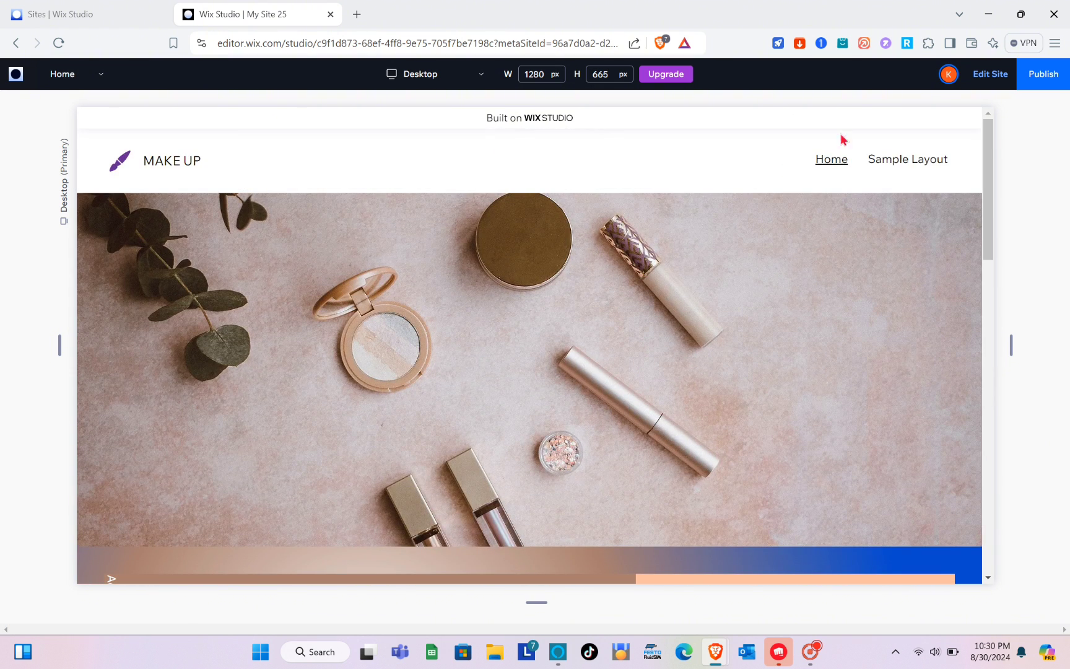
left_click(991, 74)
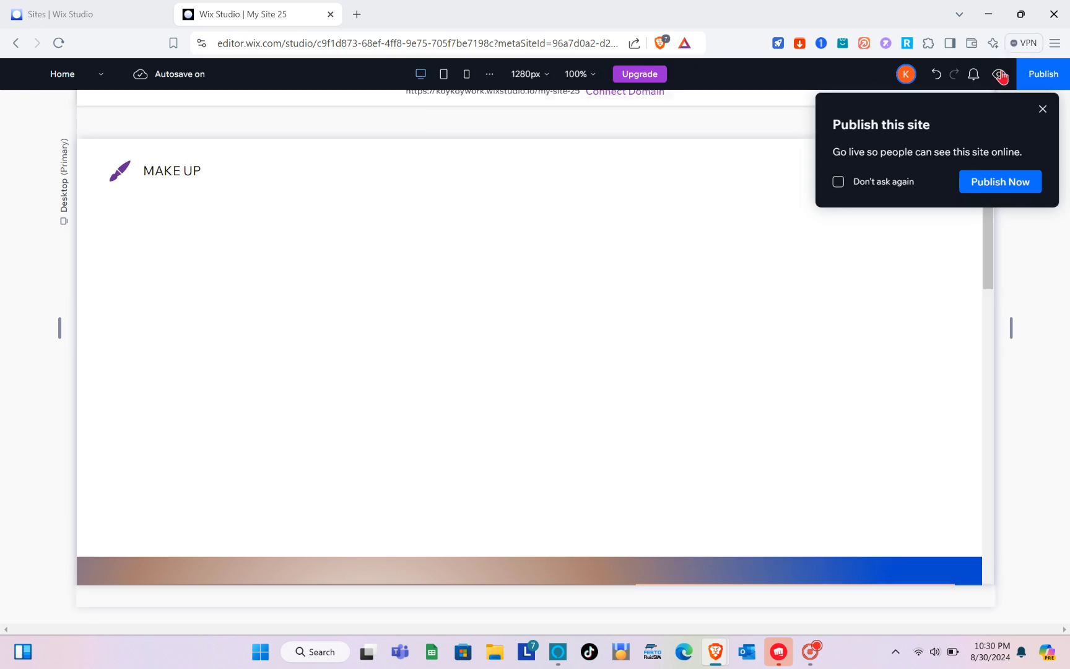
left_click(1043, 115)
Review the Home page's desktop layout in the editor down to the footer and select the cosmetics image section below the header.
scroll(432, 365, "down", 15)
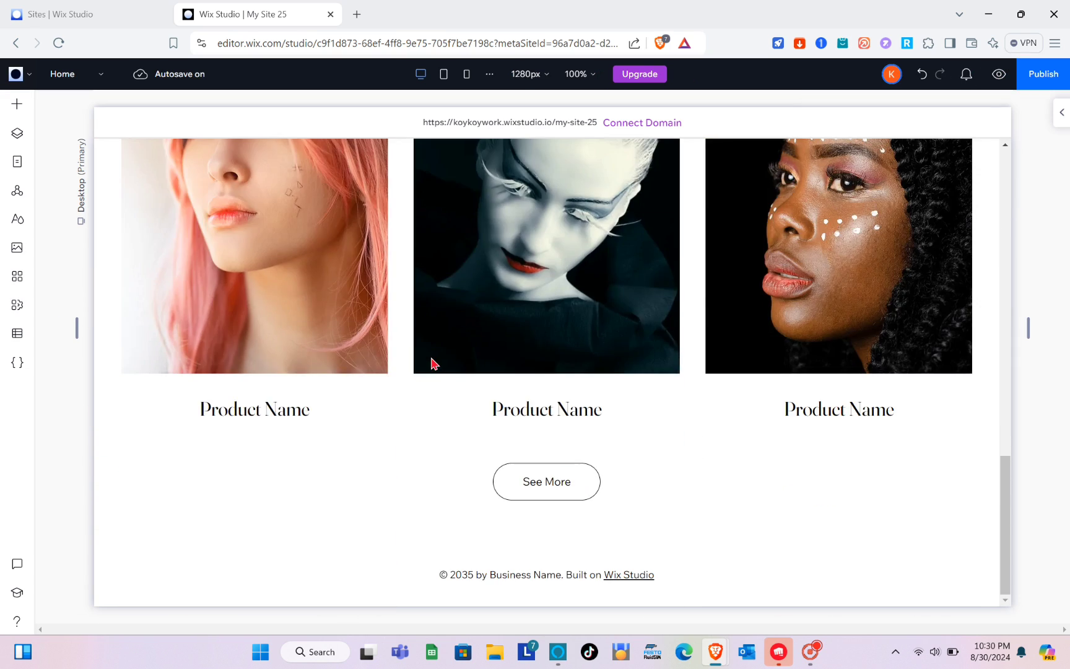
scroll(432, 365, "up", 15)
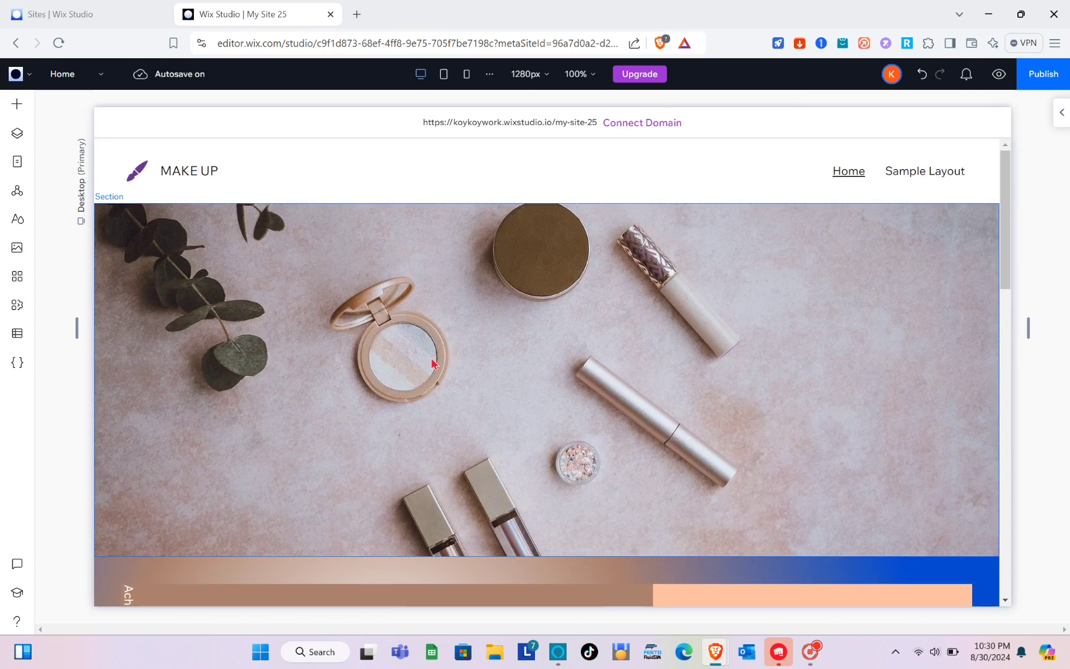
left_click(453, 324)
scroll(451, 326, "down", 1)
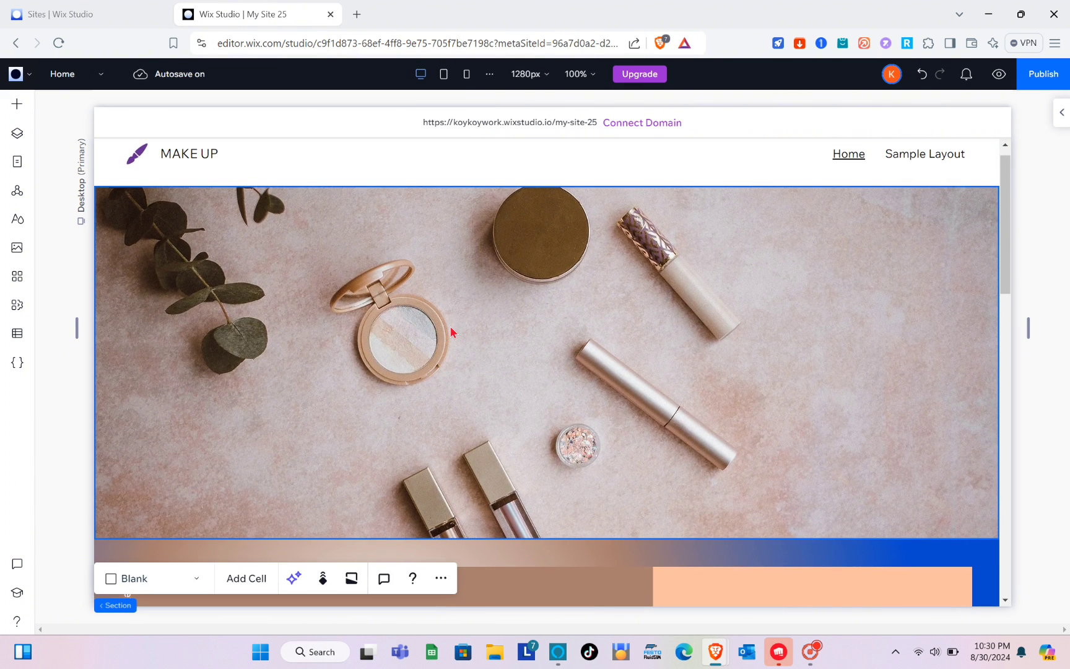
scroll(451, 326, "down", 3)
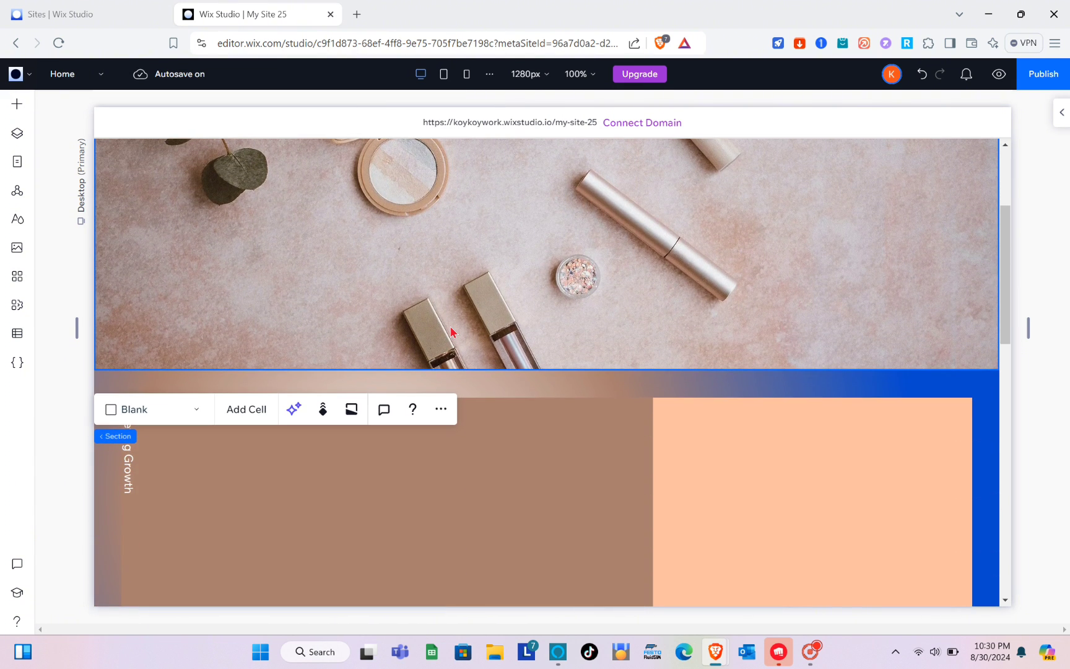